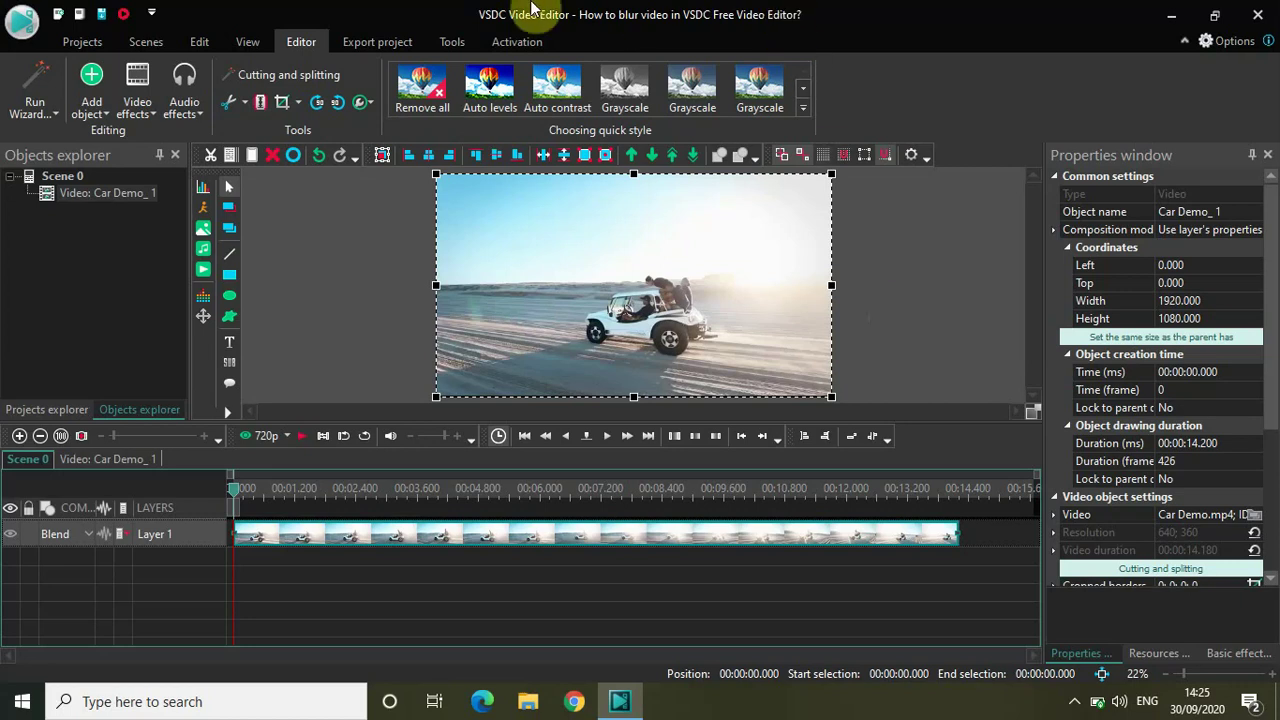
Try a blur filter from Video effects, cancel it, and reactivate the scene timeline.
{"action": "left_click", "coordinate": [145, 113]}
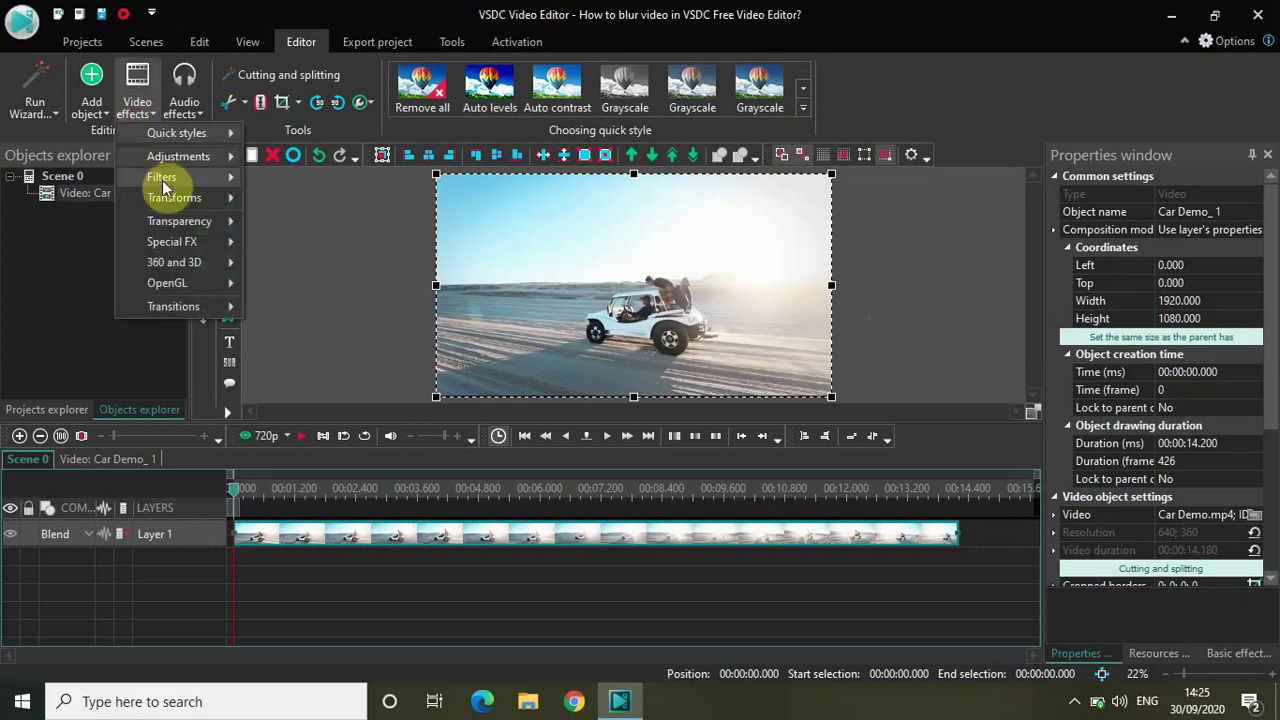
{"action": "mouse_move", "coordinate": [163, 184]}
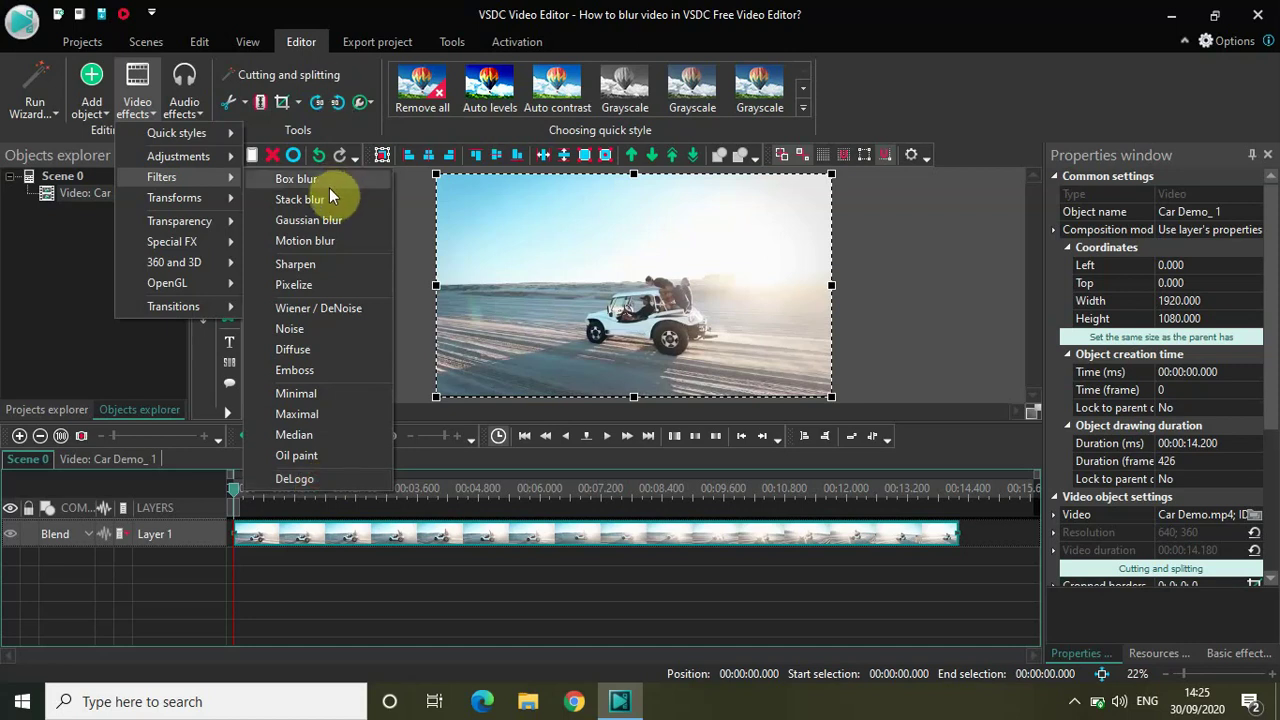
{"action": "left_click", "coordinate": [318, 216]}
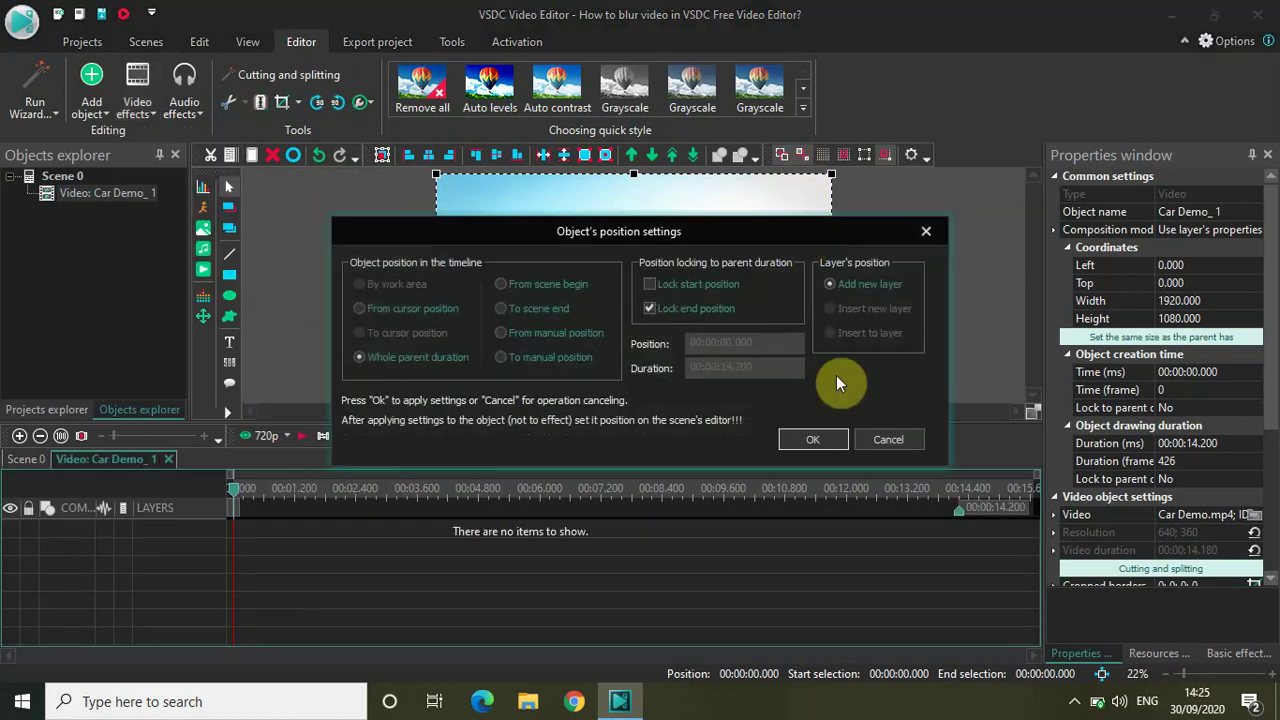
{"action": "left_click", "coordinate": [879, 435]}
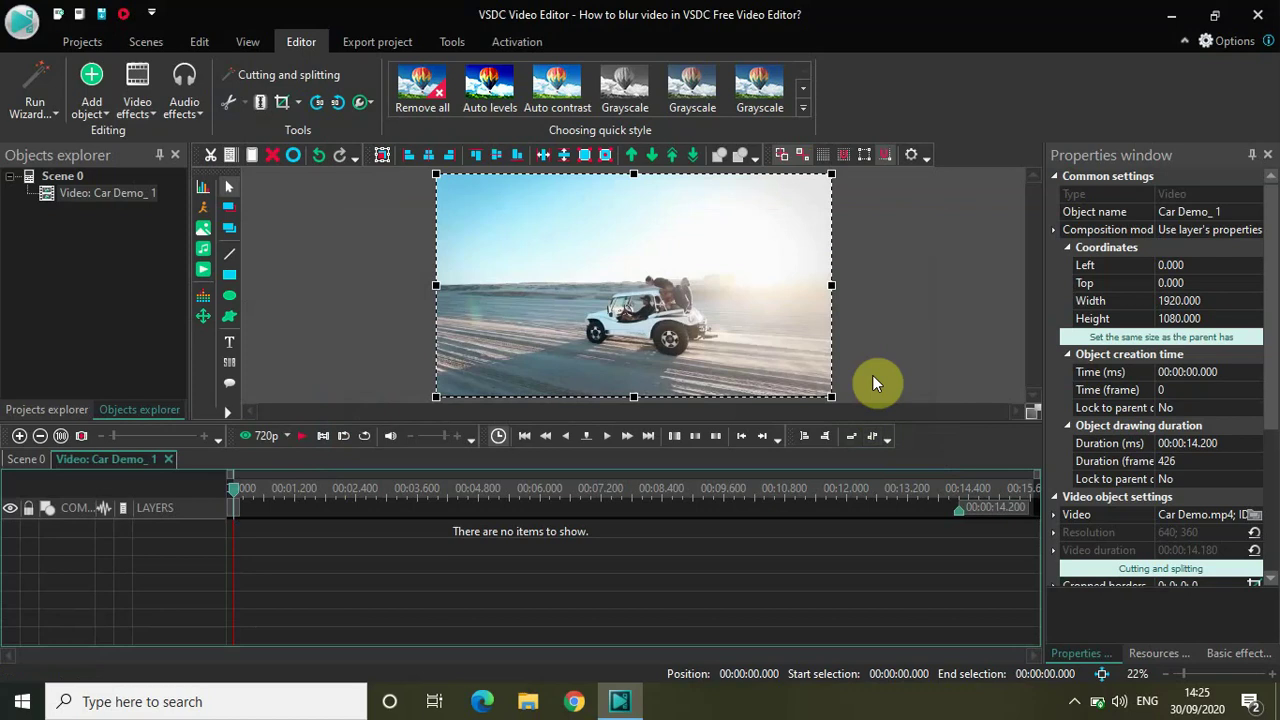
{"action": "left_click", "coordinate": [36, 460]}
{"action": "left_click", "coordinate": [38, 462]}
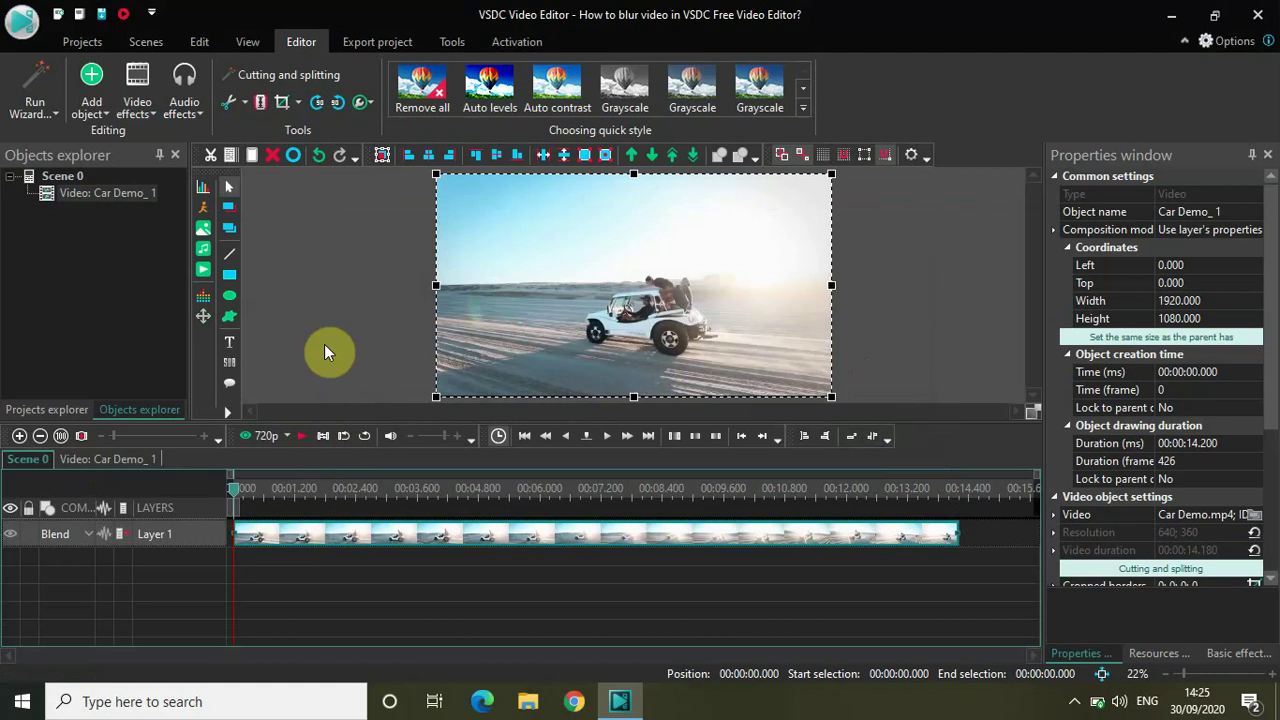
Add a Box blur filter covering the whole Car Demo video.
{"action": "left_click", "coordinate": [147, 115]}
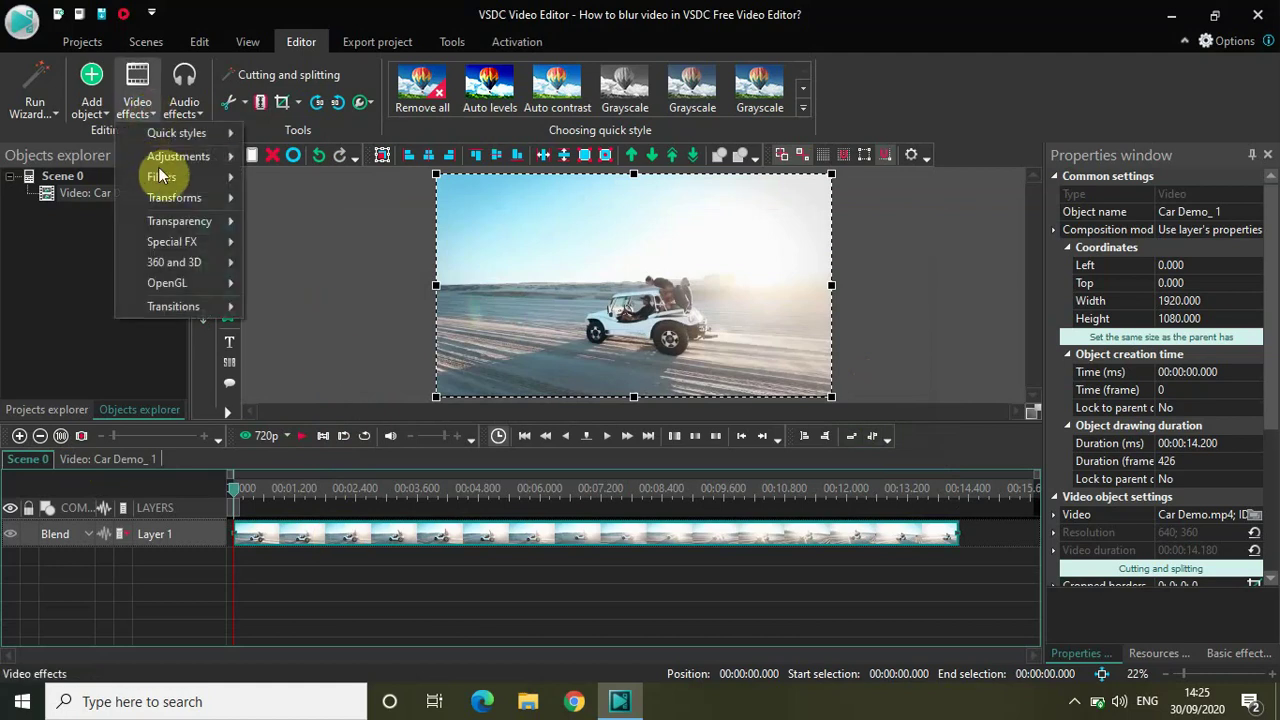
{"action": "left_click", "coordinate": [299, 184]}
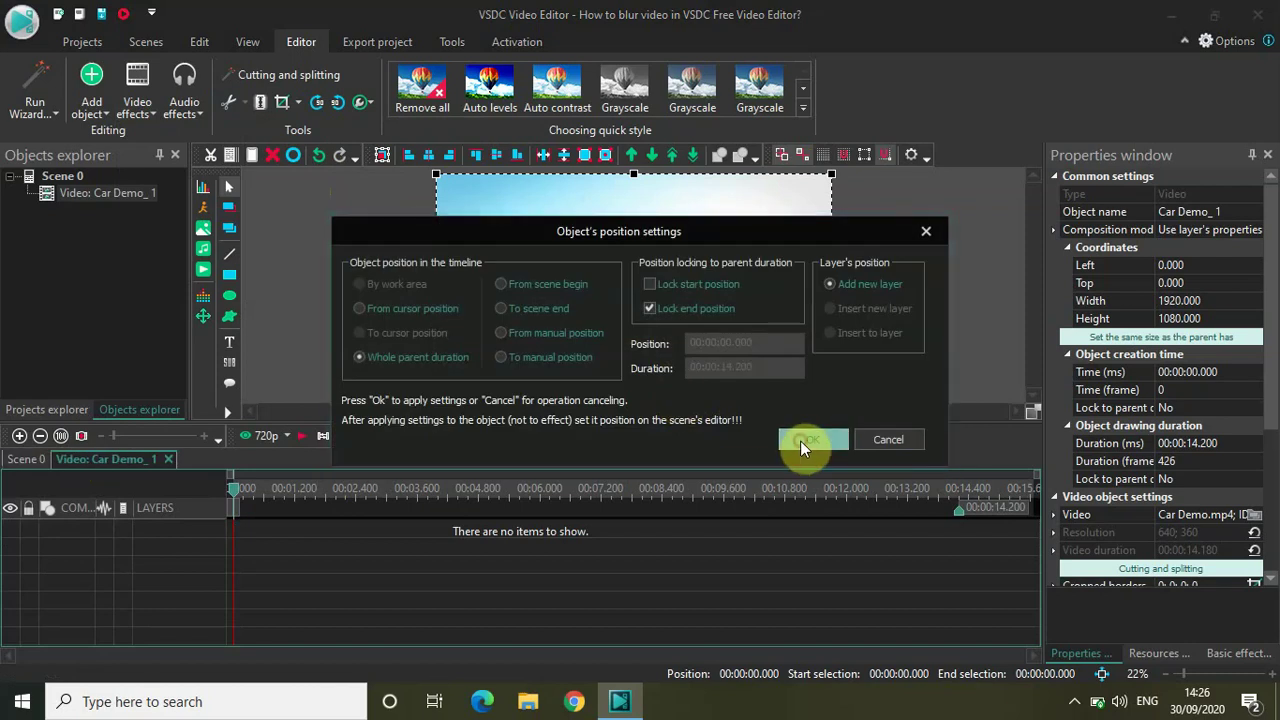
{"action": "left_click", "coordinate": [806, 440]}
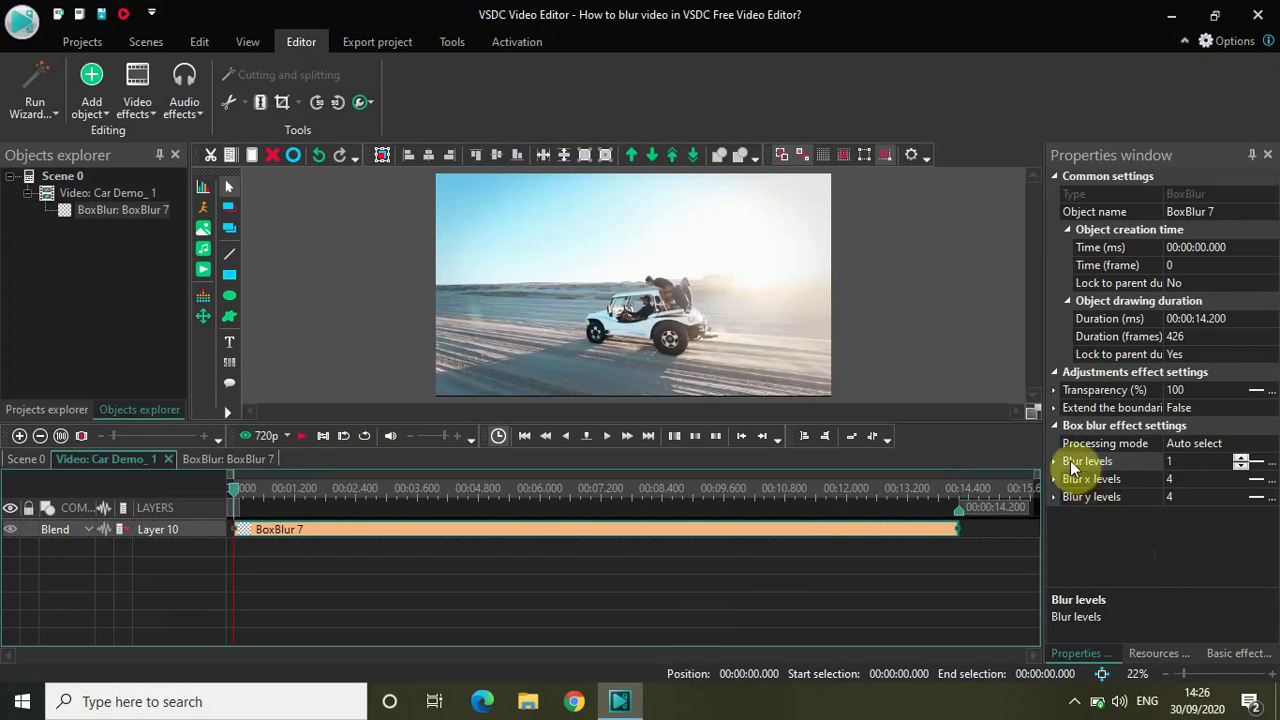
Set BoxBlur 7's Blur levels to 10, preview the blurred footage, and rewind the playhead.
{"action": "left_click", "coordinate": [1193, 462]}
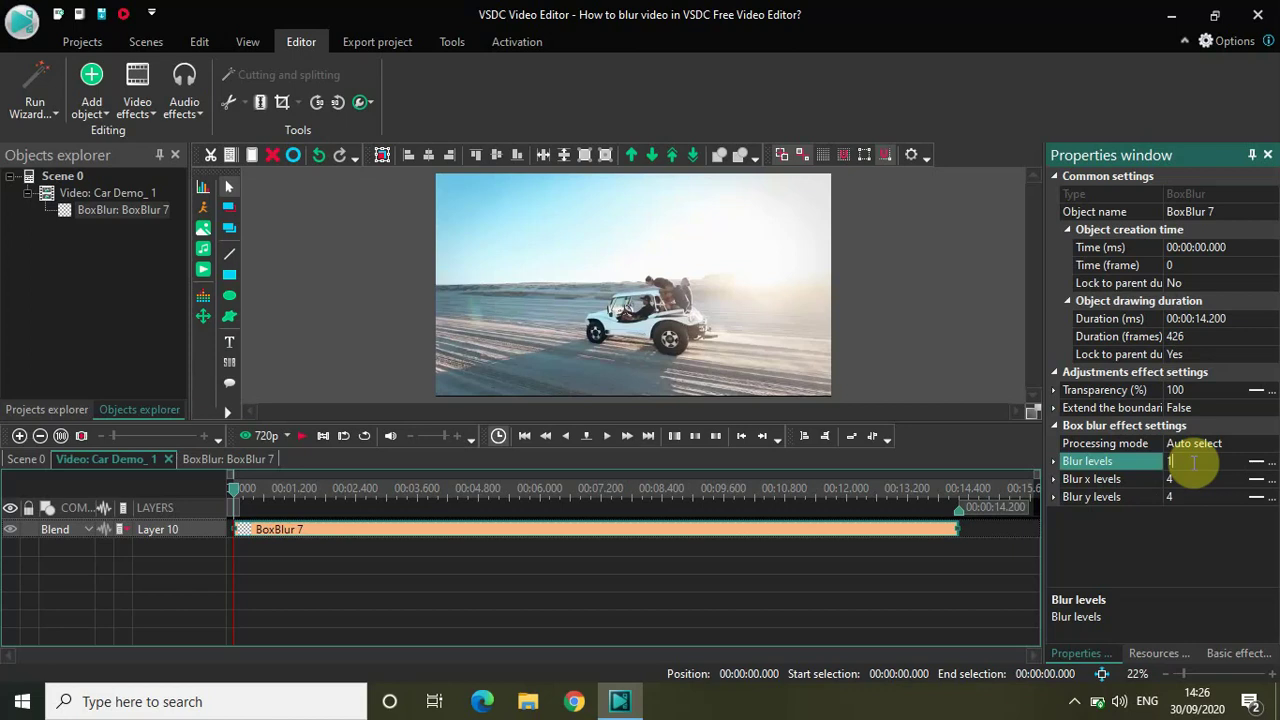
{"action": "type", "text": "0"}
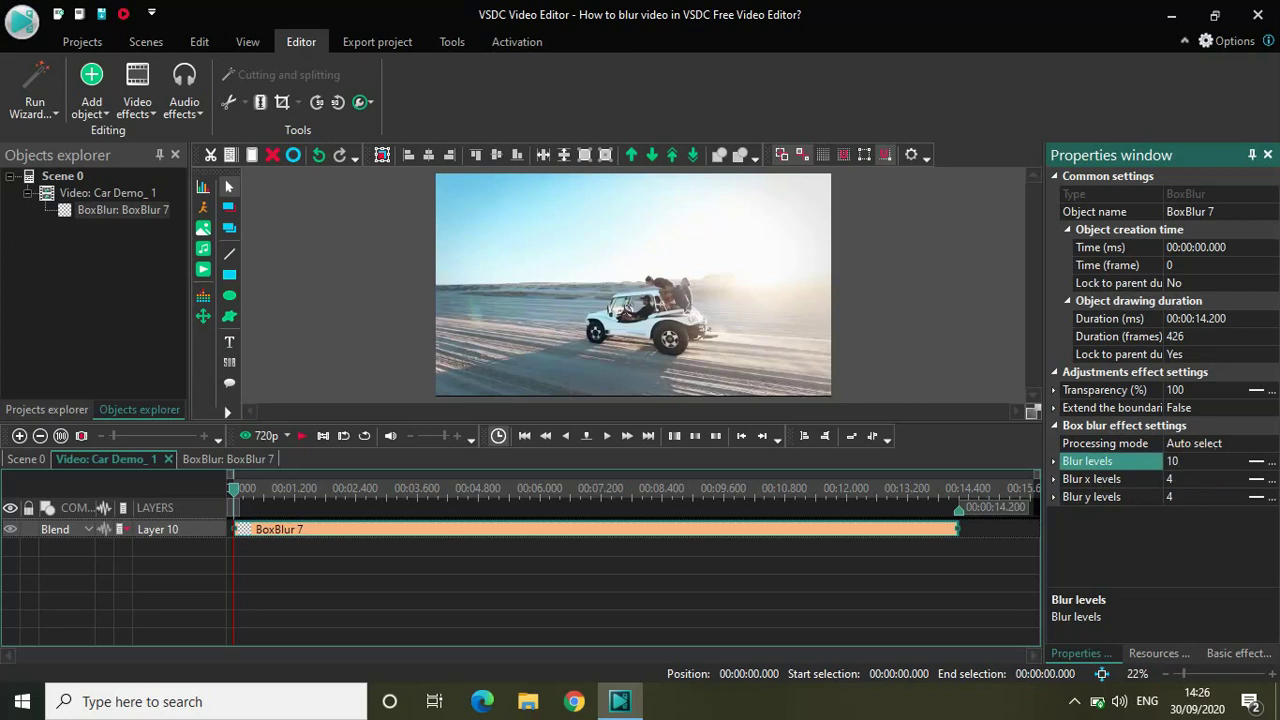
{"action": "key", "text": "Return"}
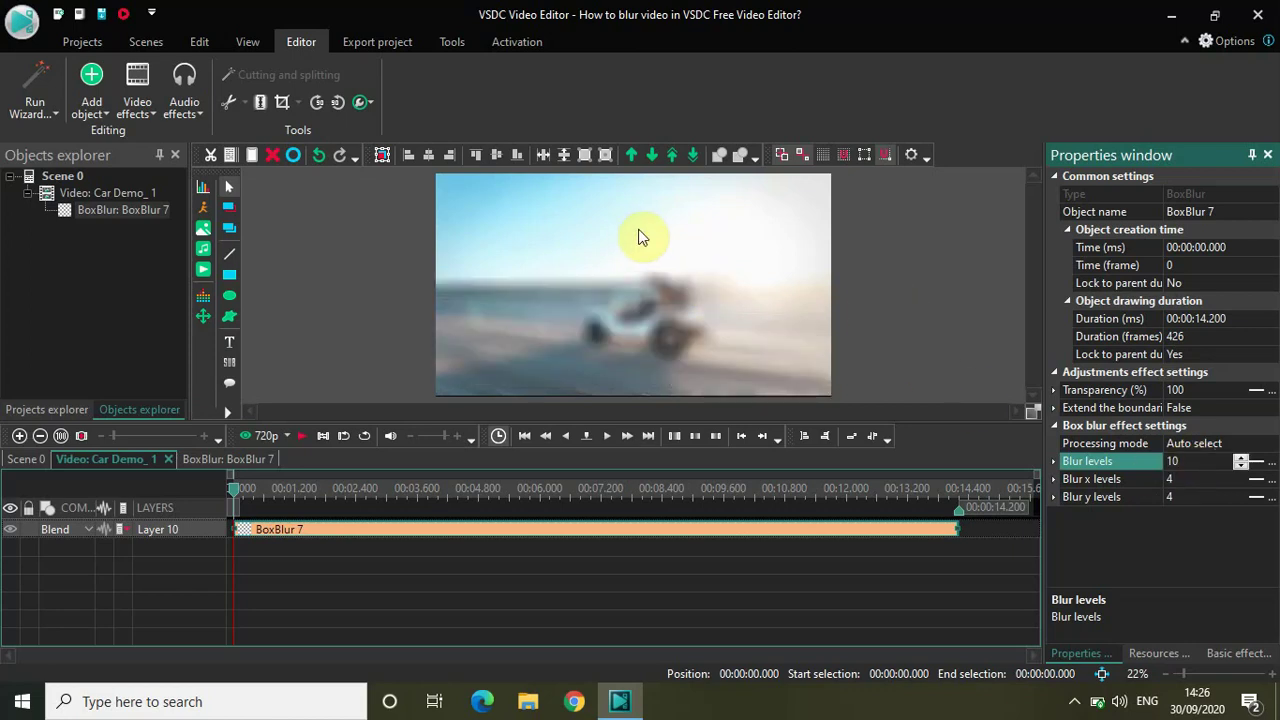
{"action": "key", "text": "space"}
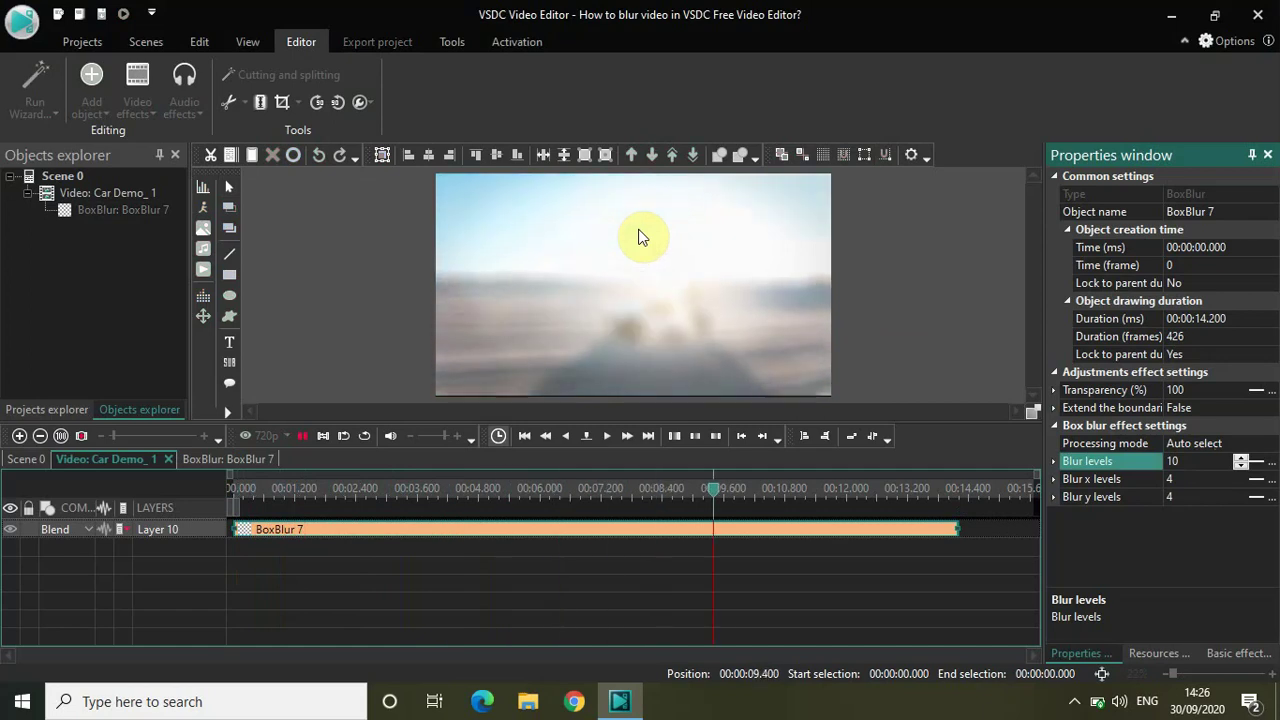
{"action": "key", "text": "space"}
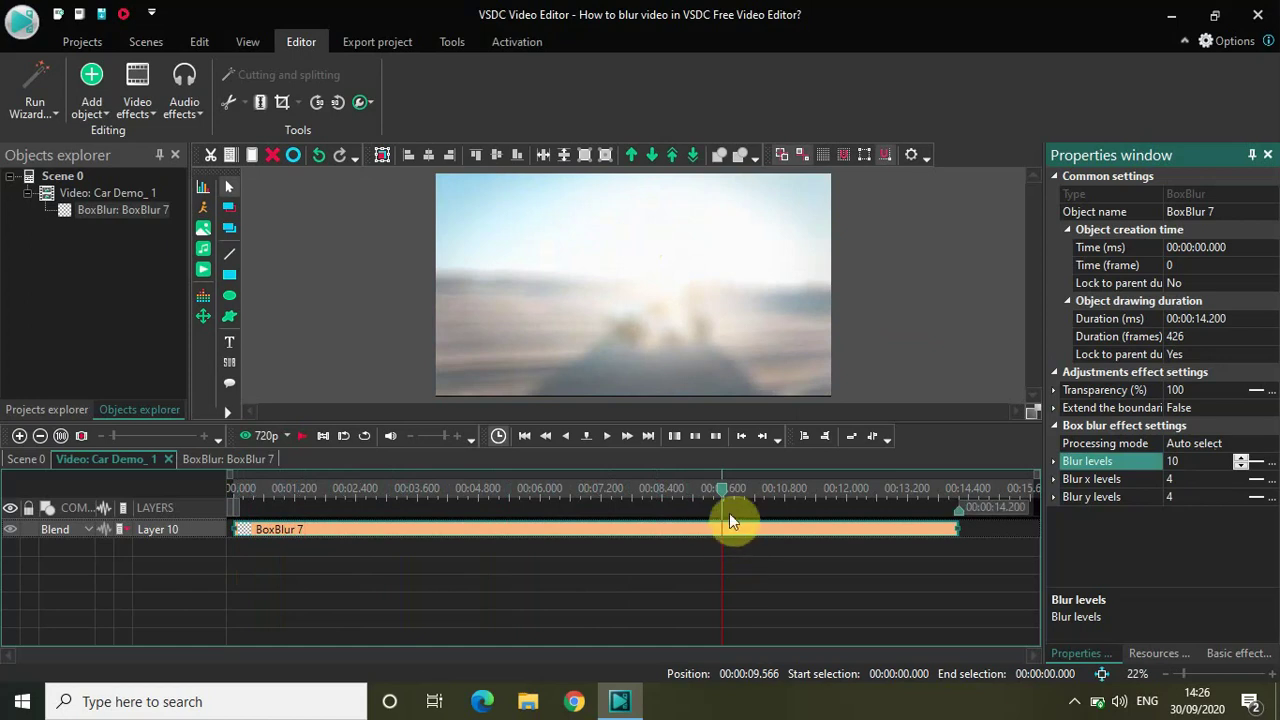
{"action": "left_click_drag", "start_coordinate": [729, 513], "coordinate": [205, 481]}
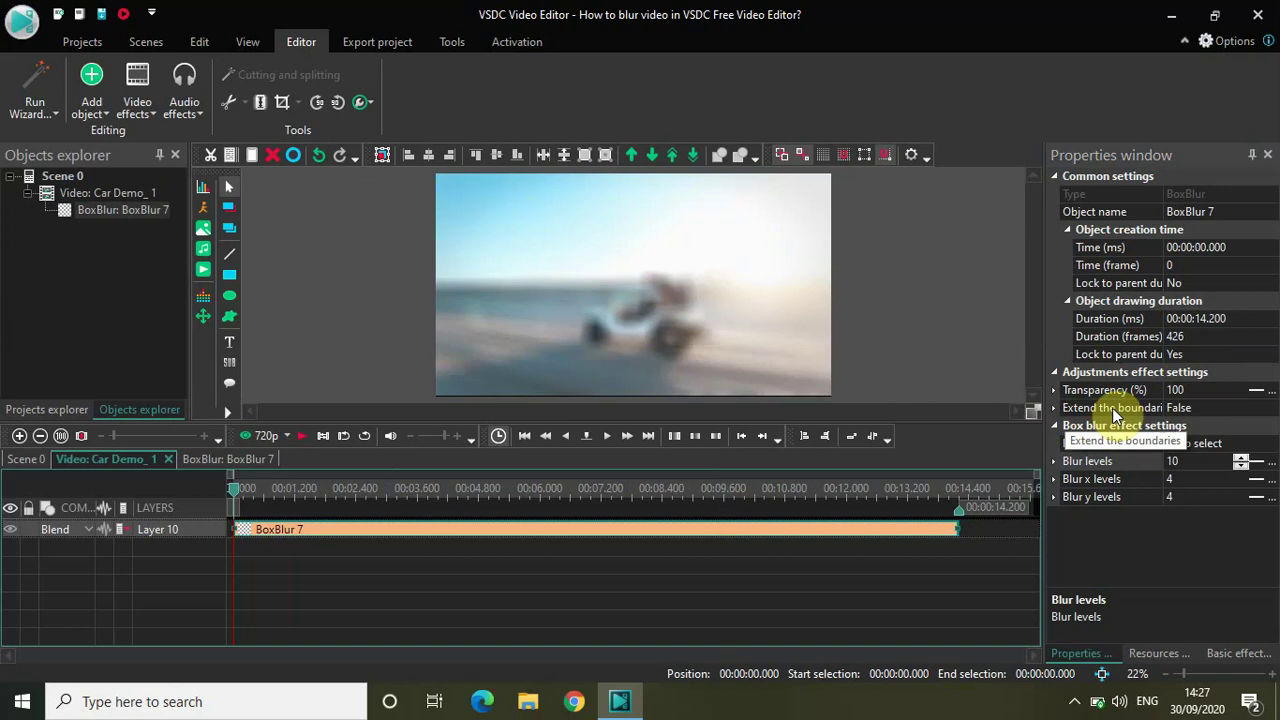
Set BoxBlur 7's Extend the boundaries to True and preview the result.
{"action": "left_click", "coordinate": [1210, 410]}
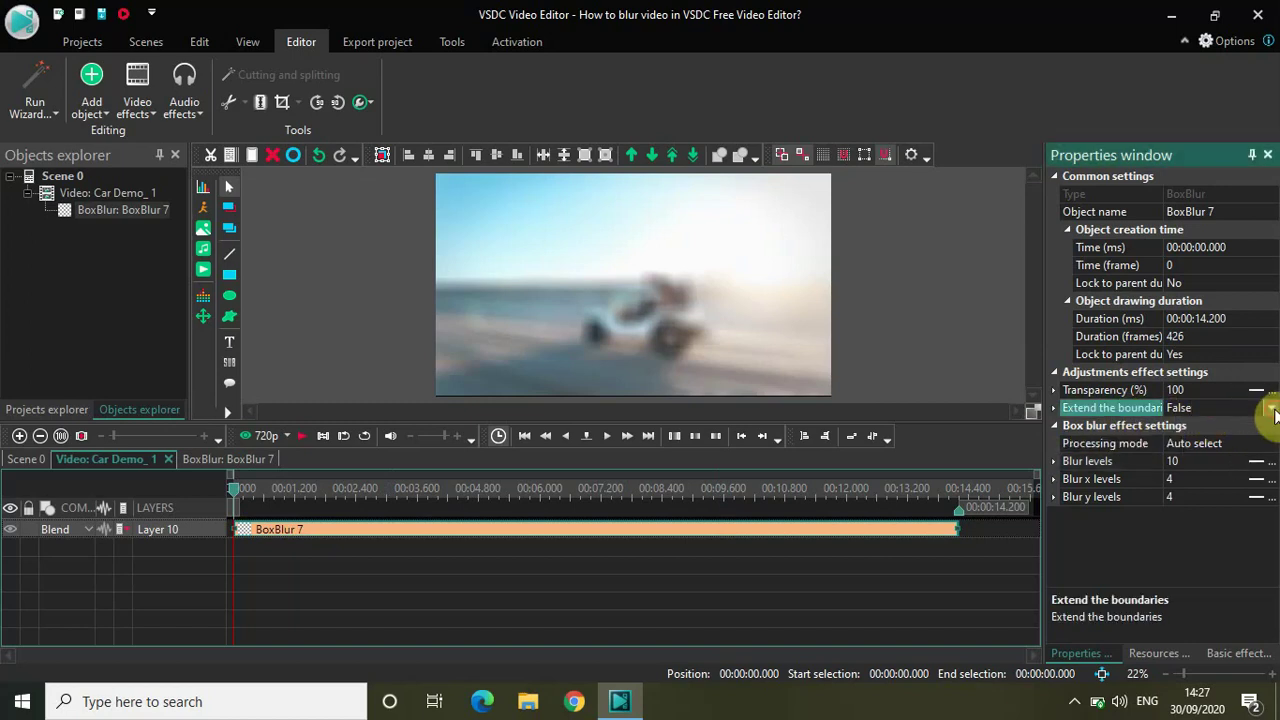
{"action": "left_click", "coordinate": [1211, 410]}
{"action": "left_click", "coordinate": [1214, 429]}
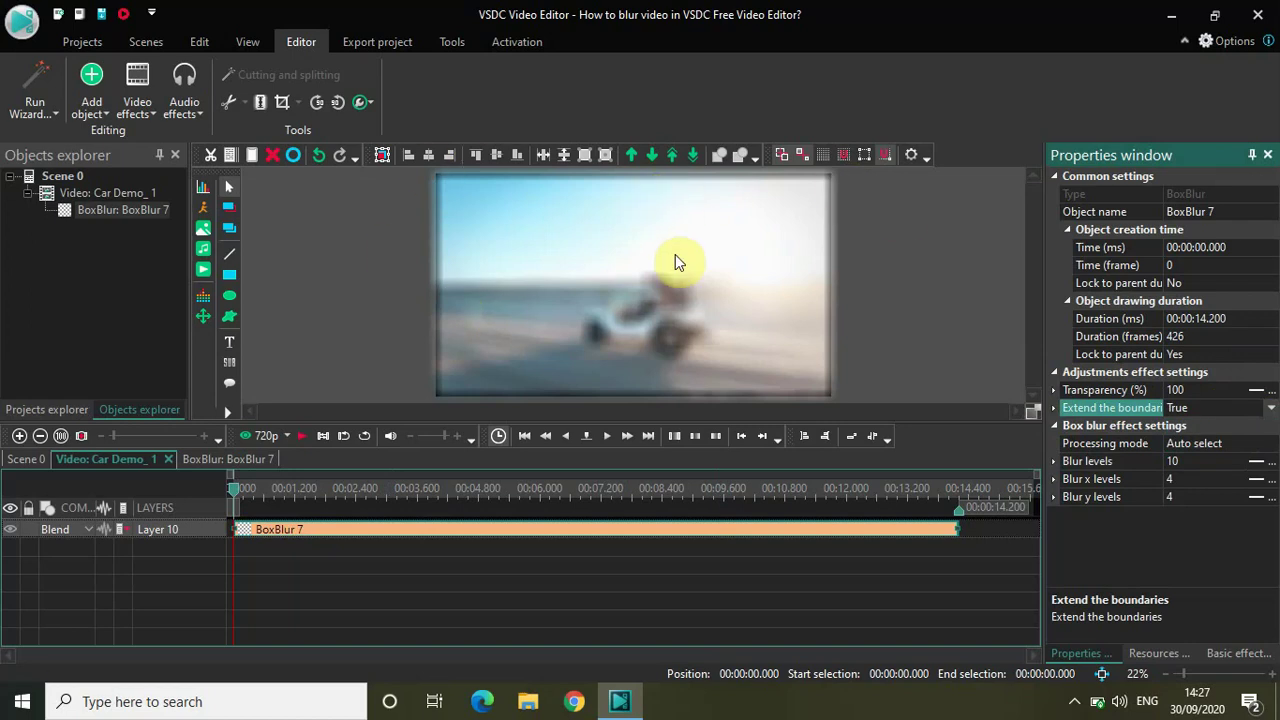
{"action": "key", "text": "space"}
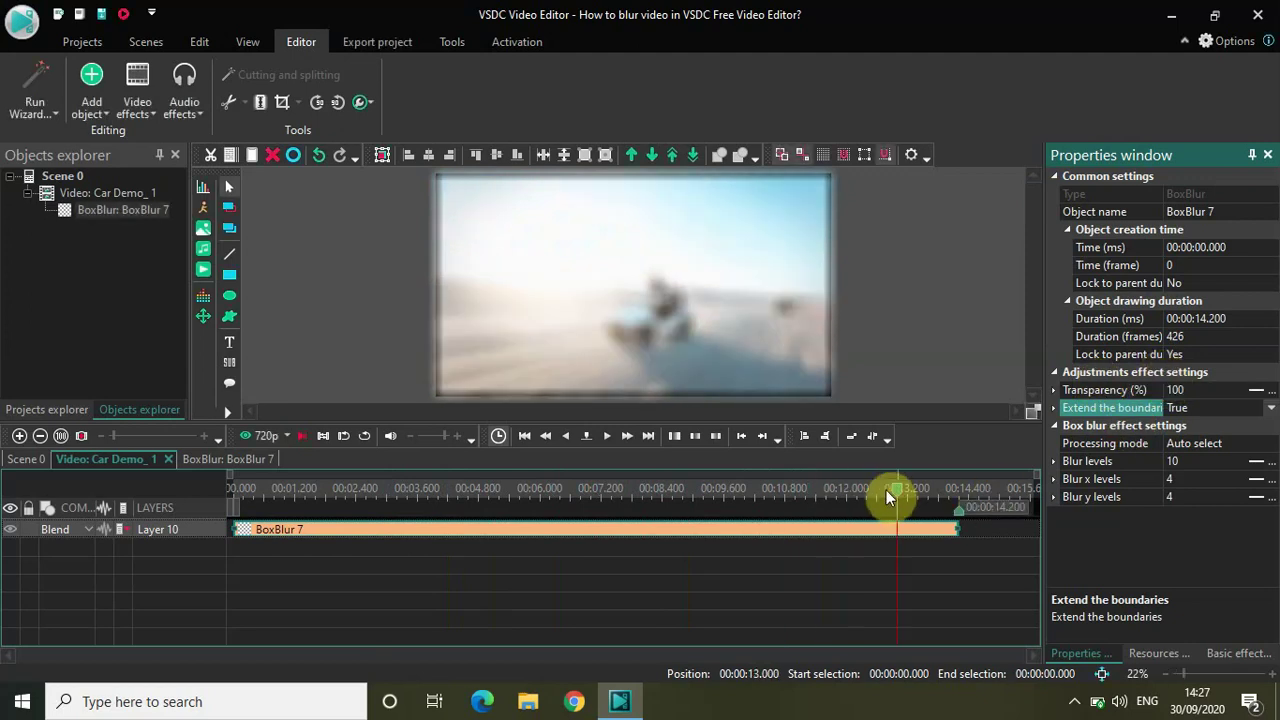
Trim the BoxBlur 7 clip to run from about 2.5 s to 5.2 s.
{"action": "left_click_drag", "start_coordinate": [897, 494], "coordinate": [177, 535]}
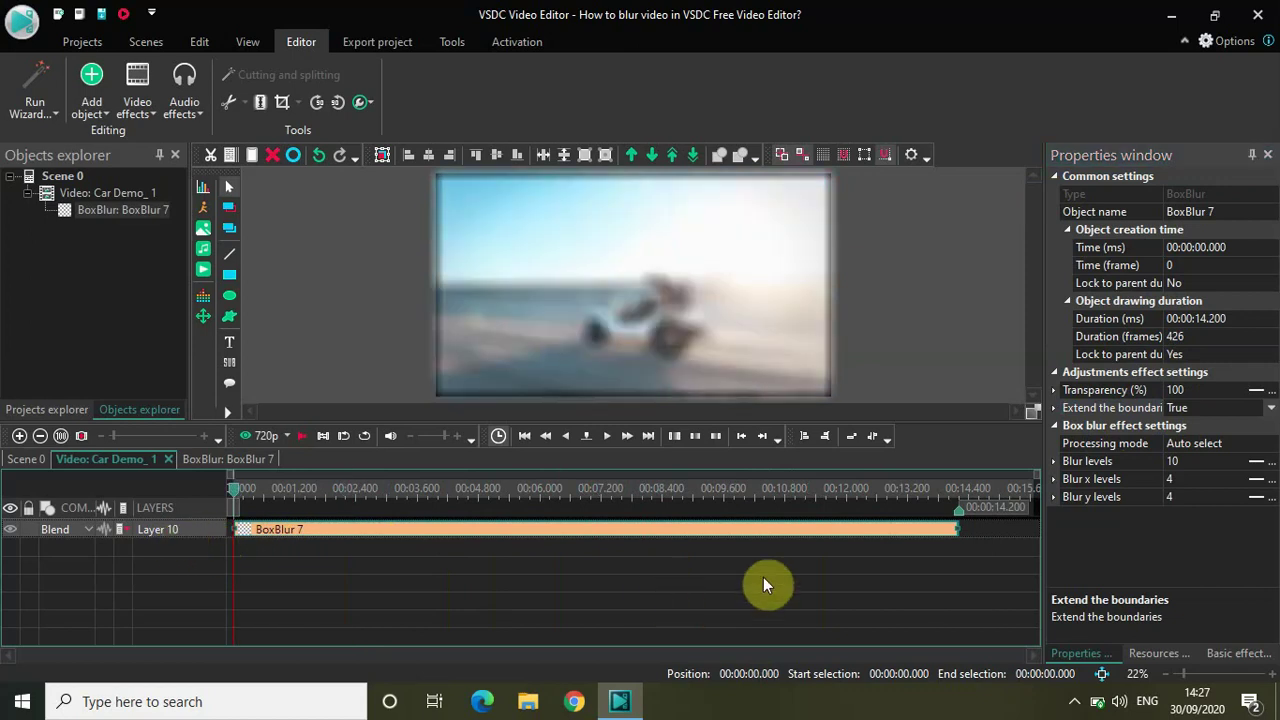
{"action": "left_click_drag", "start_coordinate": [957, 535], "coordinate": [497, 543]}
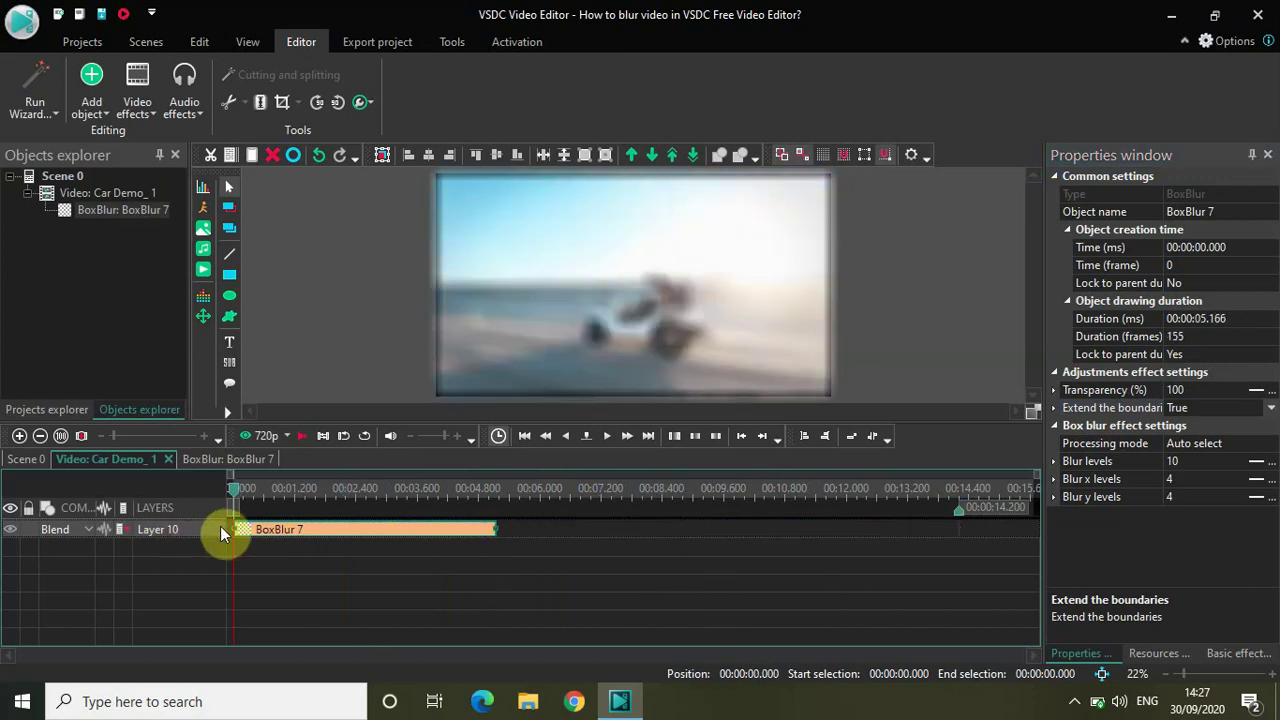
{"action": "left_click_drag", "start_coordinate": [234, 529], "coordinate": [364, 539]}
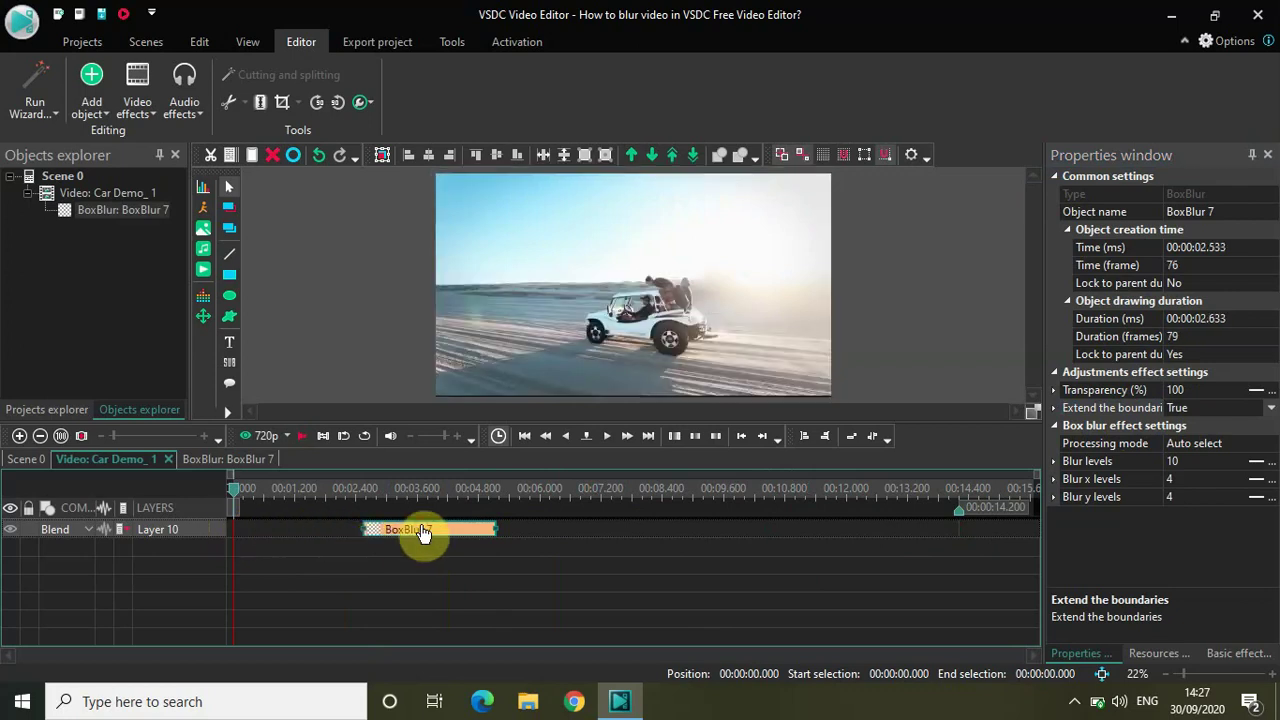
{"action": "left_click", "coordinate": [429, 493]}
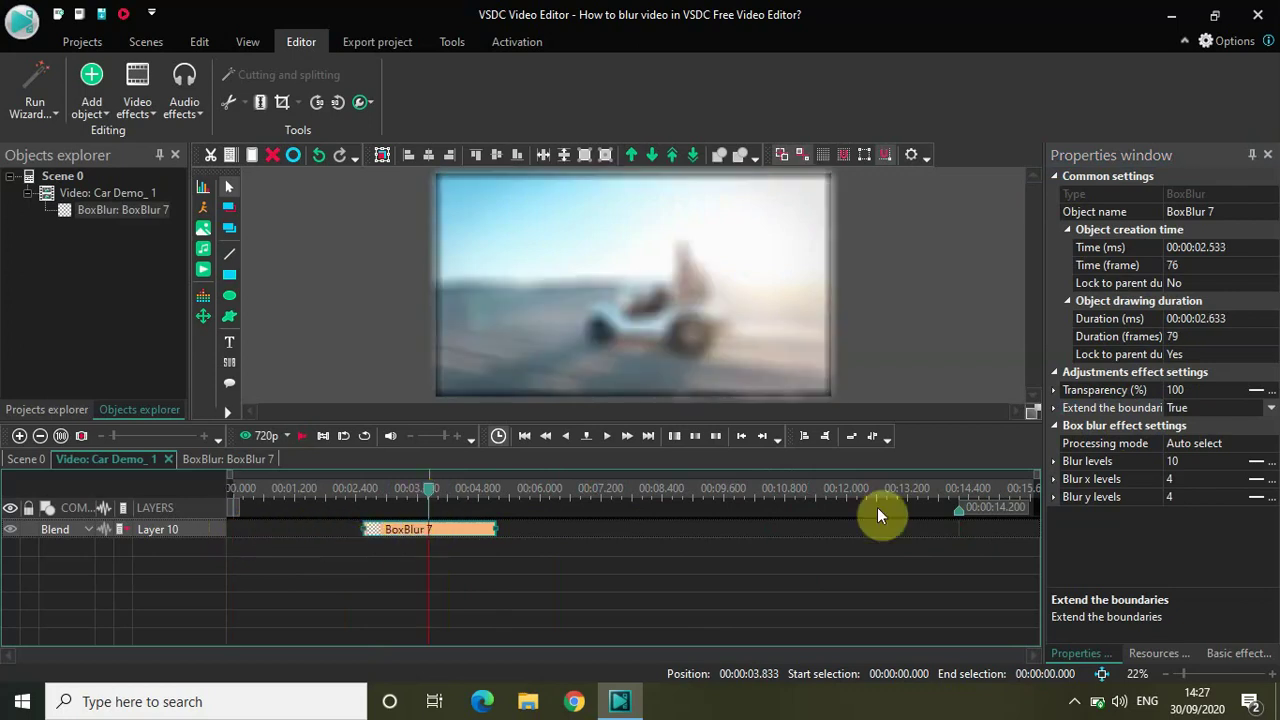
Set Extend the boundaries back to False and move the playhead near the start.
{"action": "left_click", "coordinate": [1270, 409]}
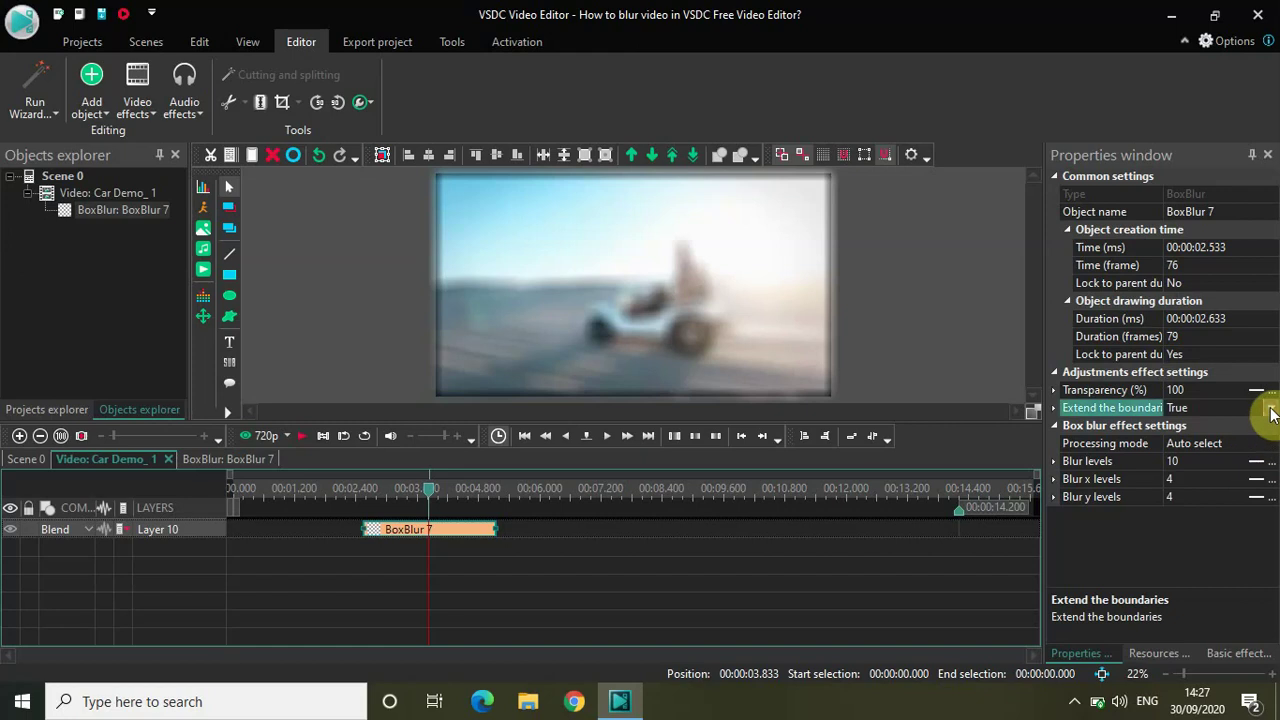
{"action": "left_click", "coordinate": [1271, 409]}
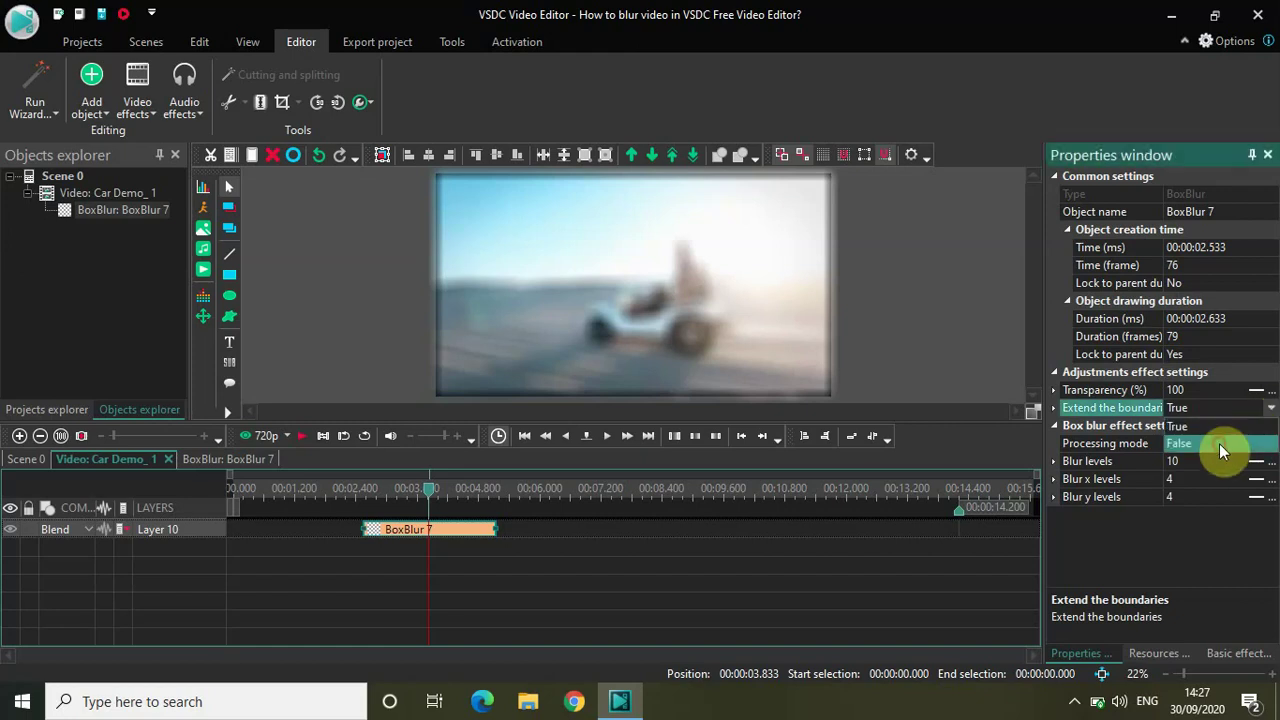
{"action": "left_click", "coordinate": [1219, 443]}
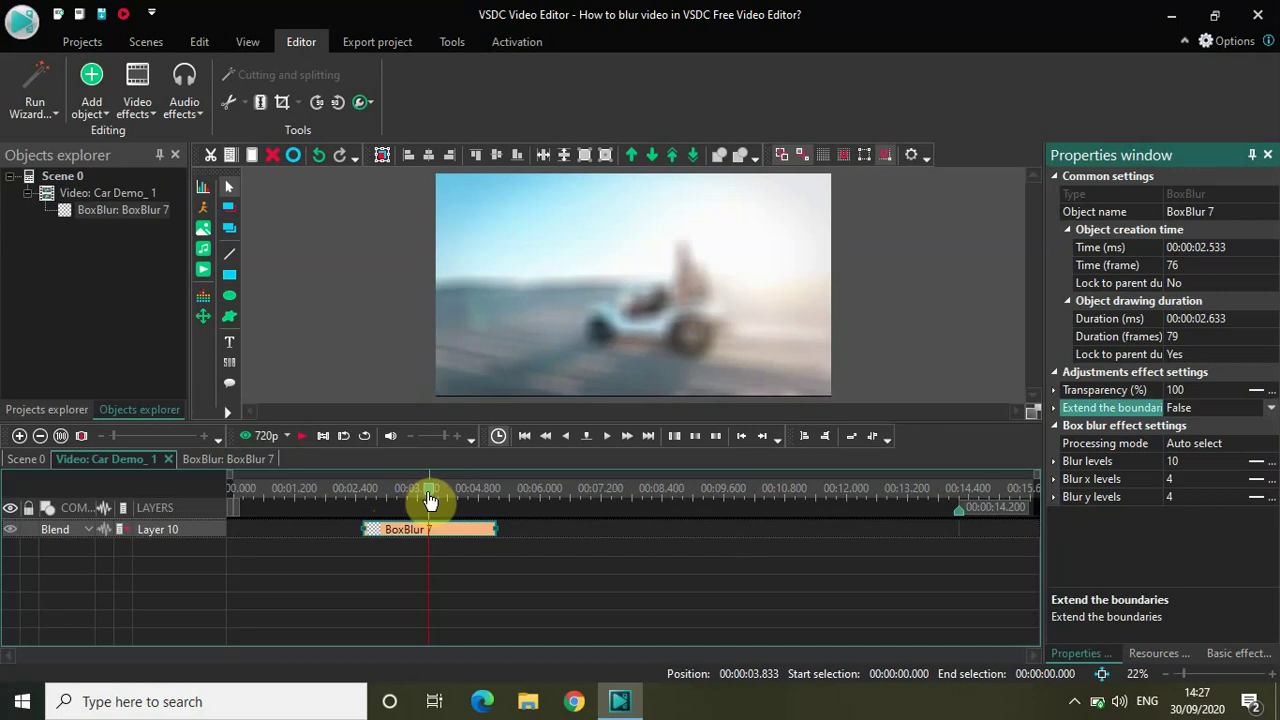
{"action": "left_click_drag", "start_coordinate": [422, 491], "coordinate": [332, 510]}
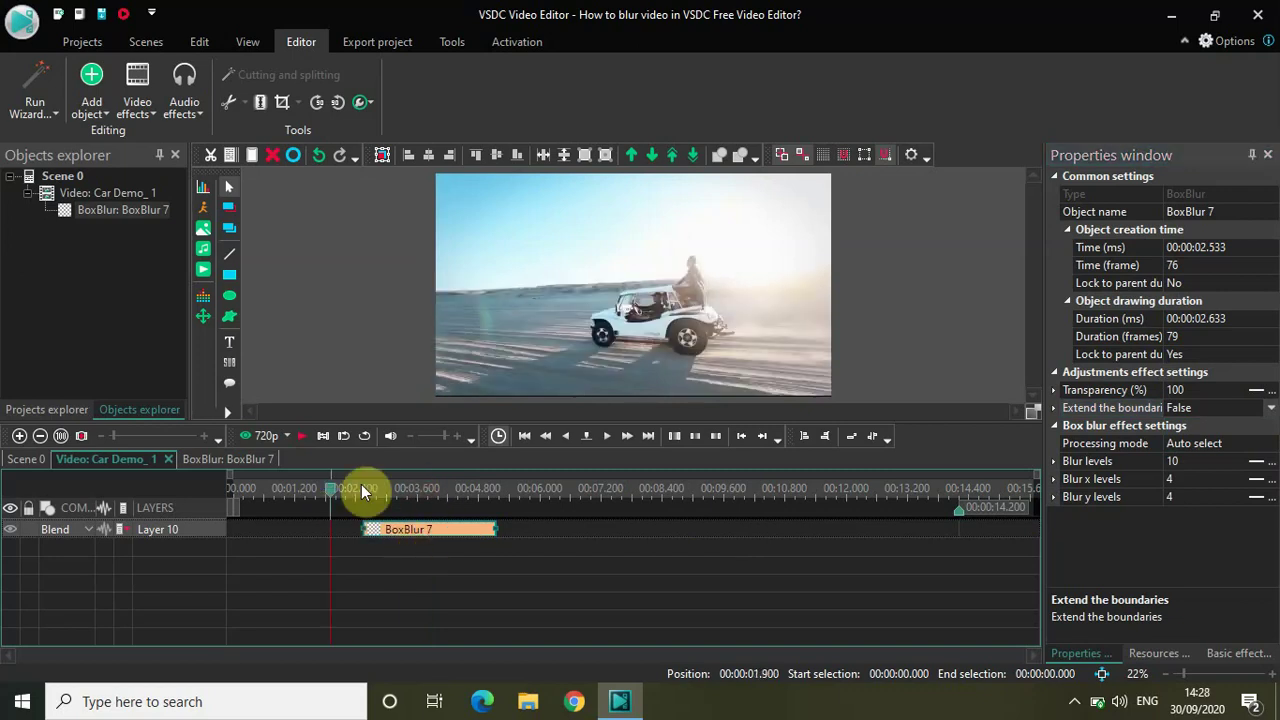
{"action": "left_click_drag", "start_coordinate": [335, 492], "coordinate": [186, 480]}
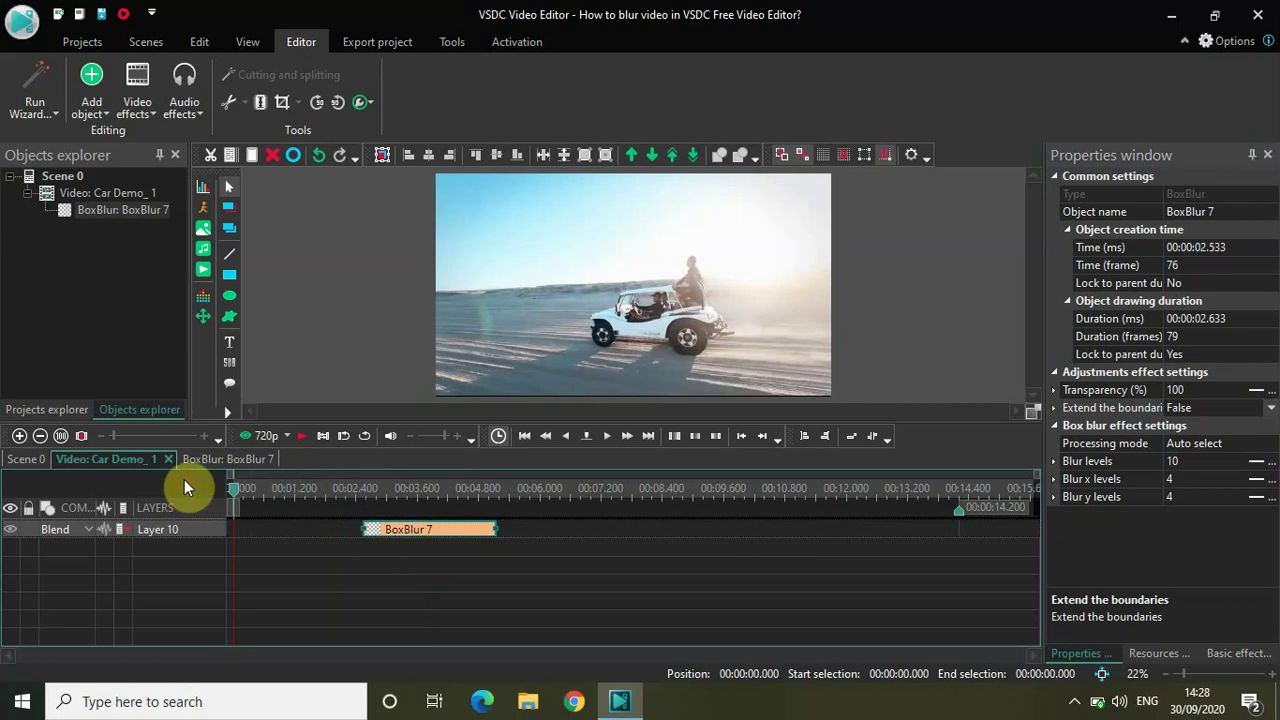
{"action": "key", "text": "space"}
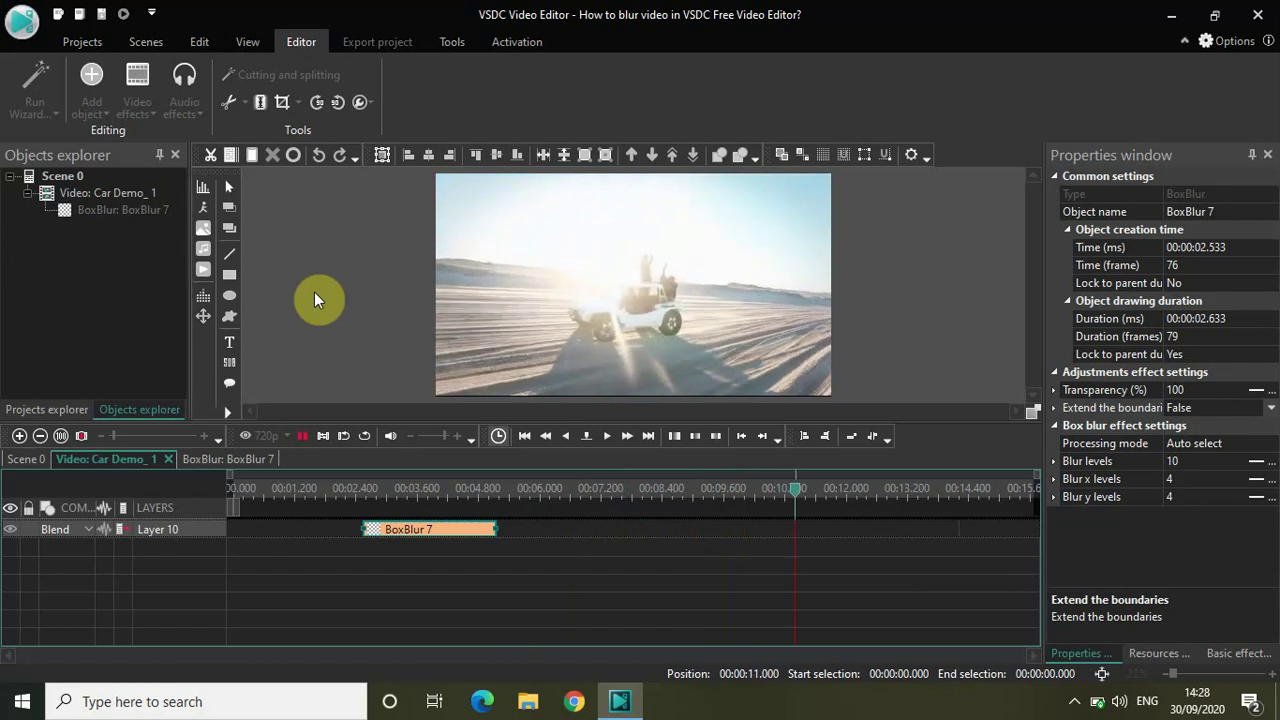
{"action": "key", "text": "space"}
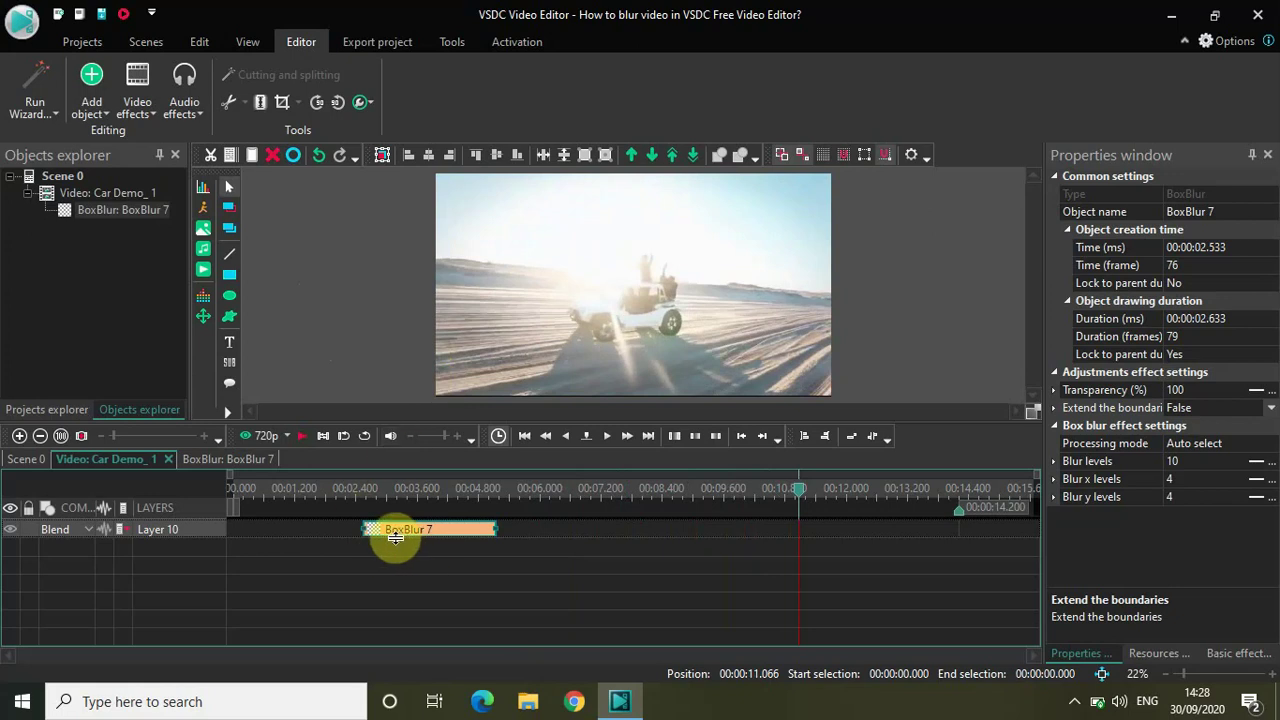
{"action": "left_click", "coordinate": [590, 489]}
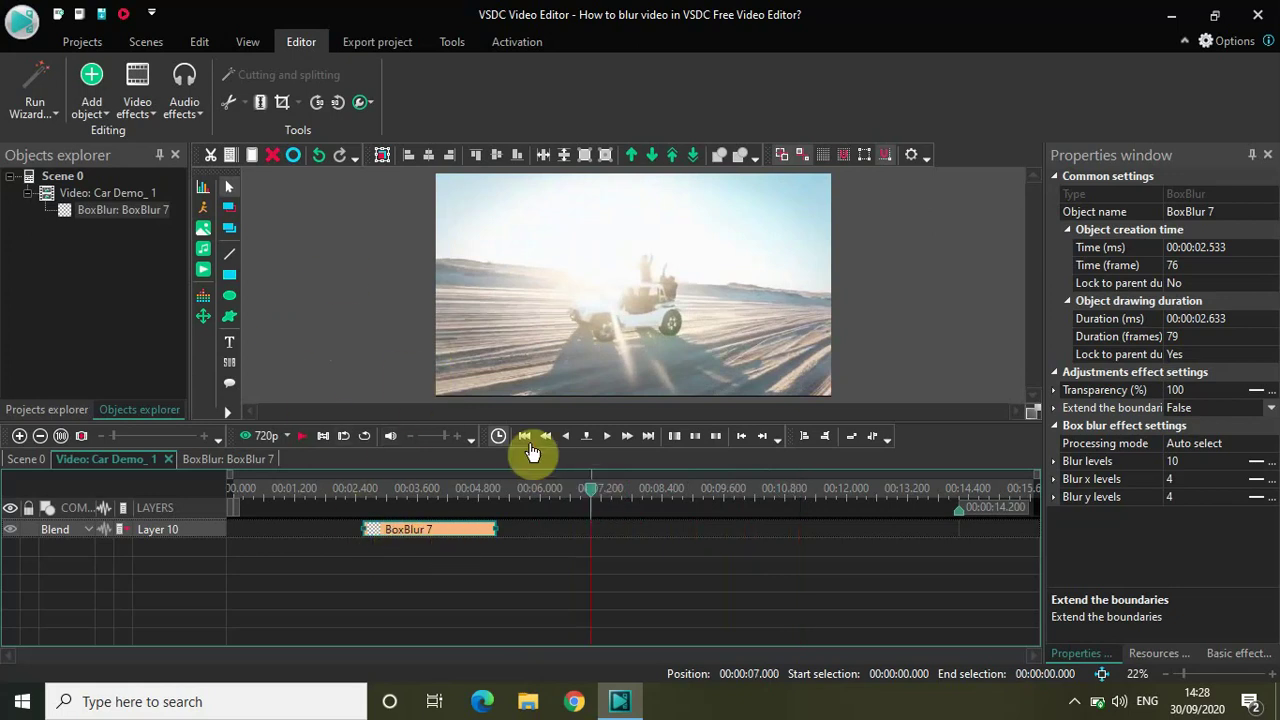
{"action": "left_click", "coordinate": [128, 88]}
{"action": "mouse_move", "coordinate": [219, 180]}
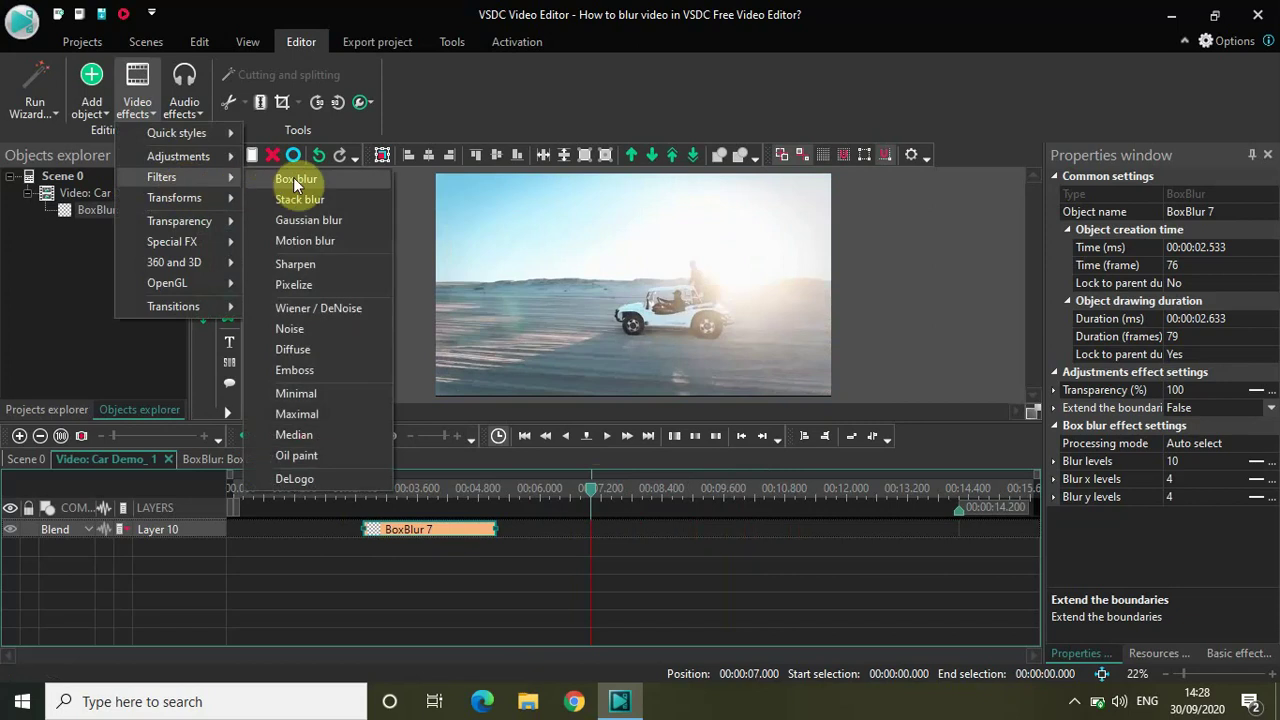
{"action": "left_click", "coordinate": [293, 177]}
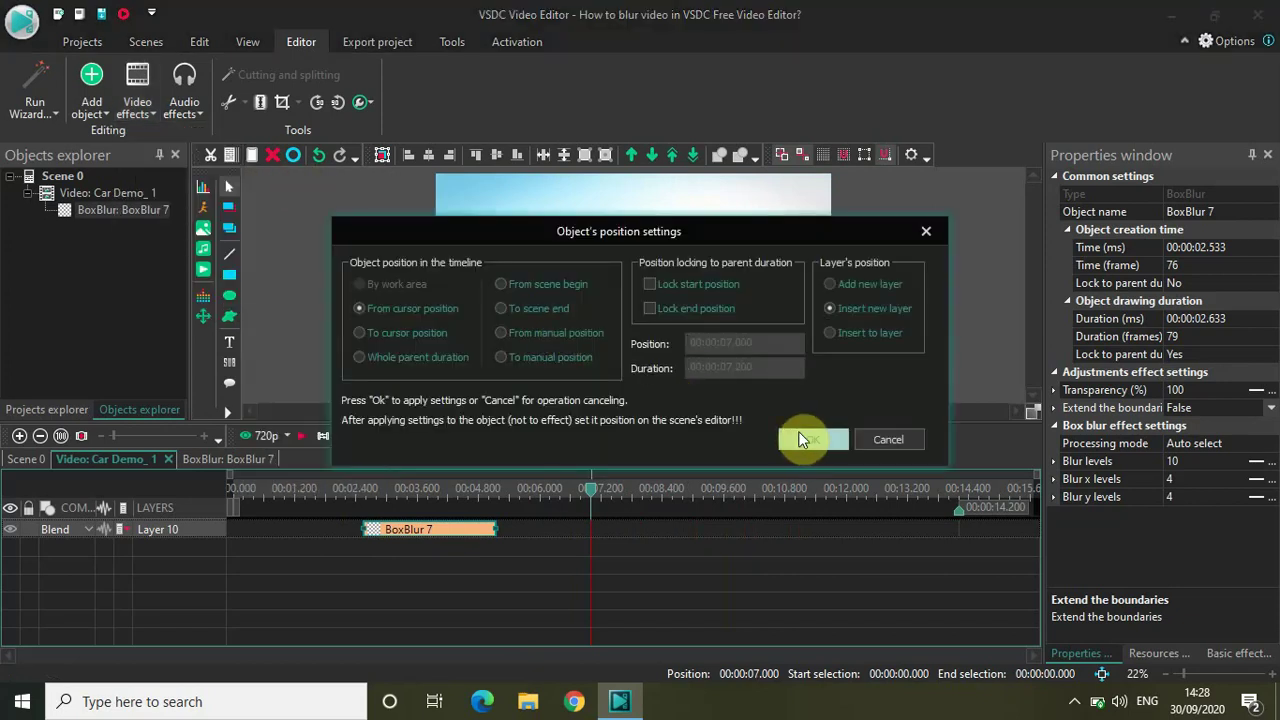
{"action": "left_click", "coordinate": [800, 433]}
{"action": "left_click", "coordinate": [940, 530]}
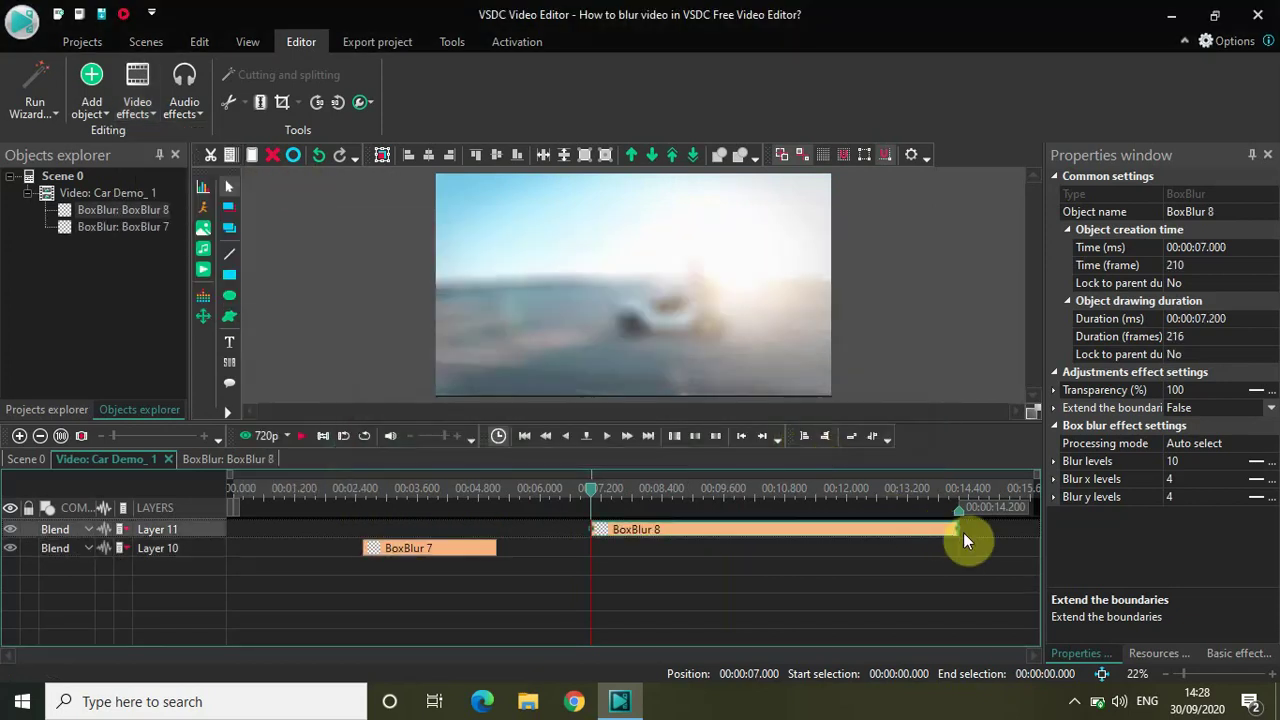
{"action": "left_click_drag", "start_coordinate": [957, 530], "coordinate": [712, 532]}
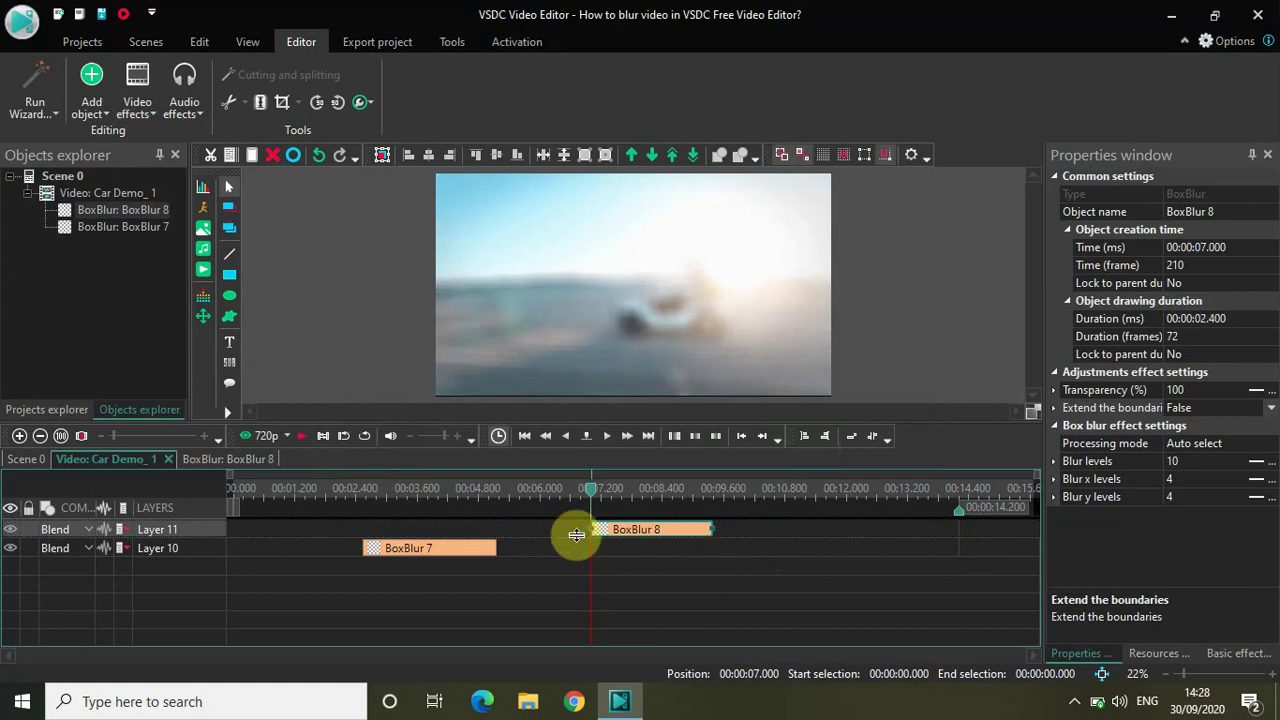
{"action": "left_click_drag", "start_coordinate": [593, 500], "coordinate": [240, 515]}
{"action": "key", "text": "space"}
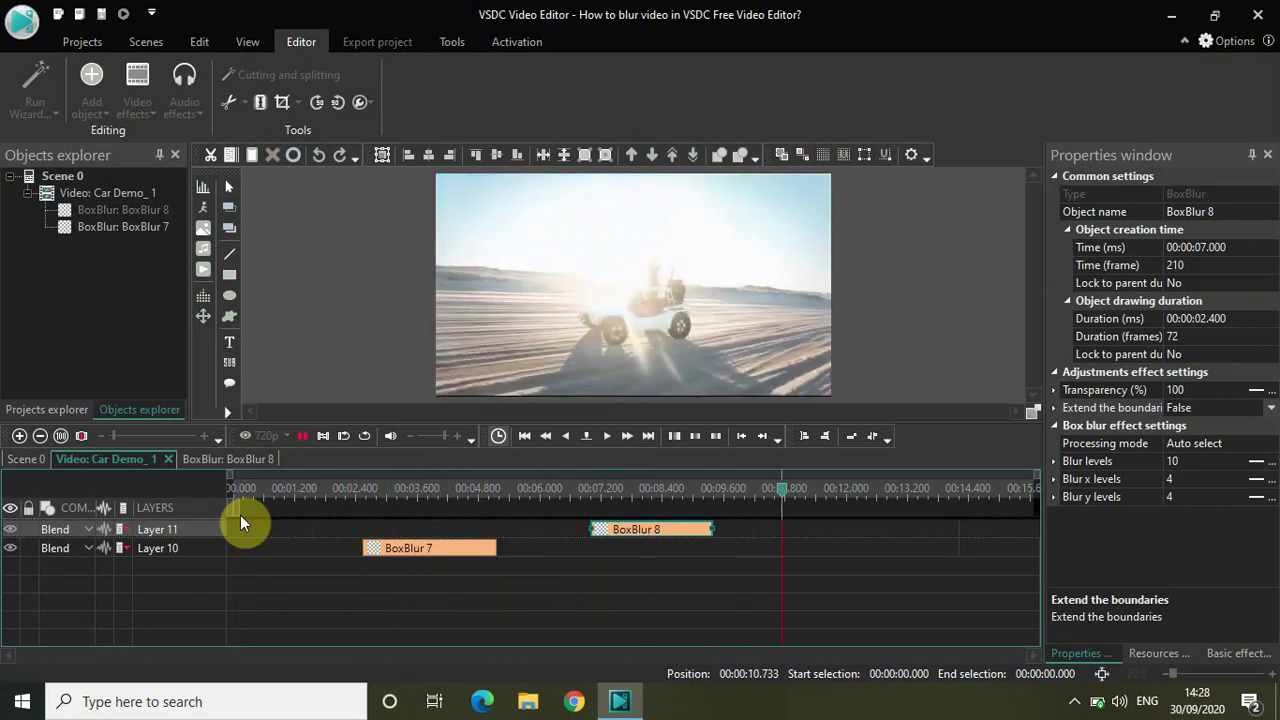
{"action": "key", "text": "space"}
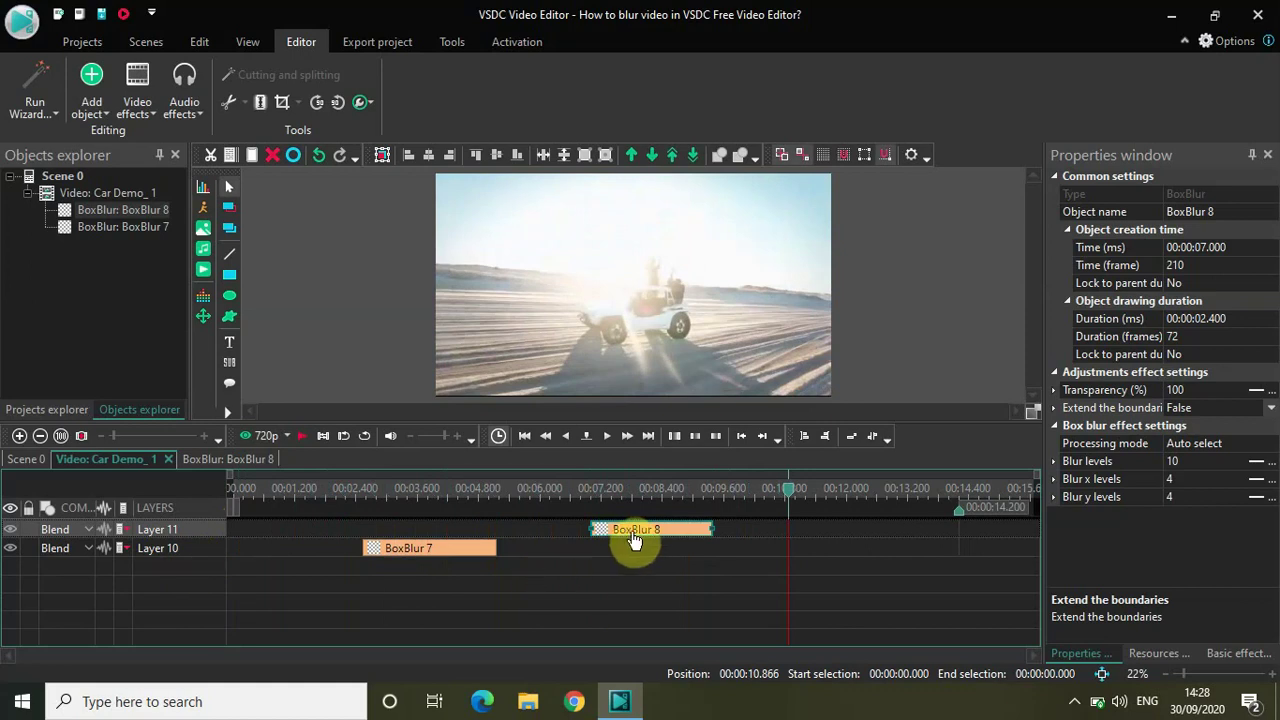
{"action": "key", "text": "Delete"}
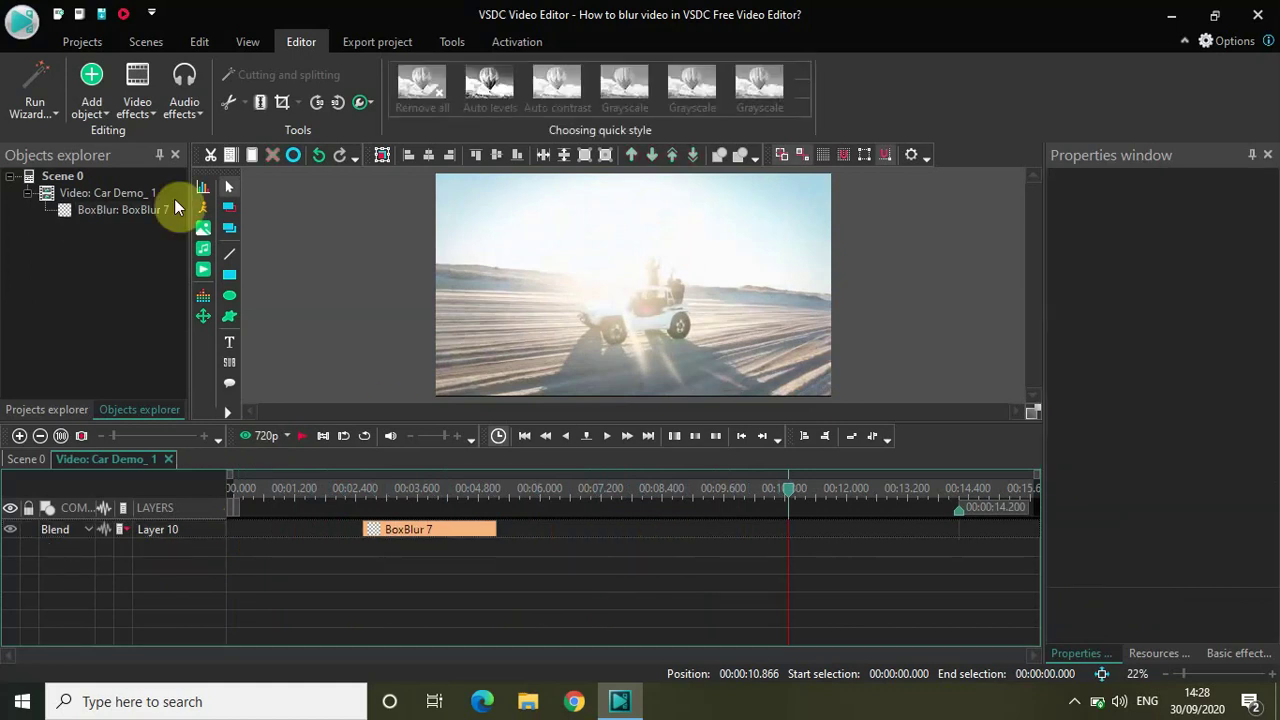
Add a Stack blur filter on a new layer.
{"action": "left_click", "coordinate": [136, 104]}
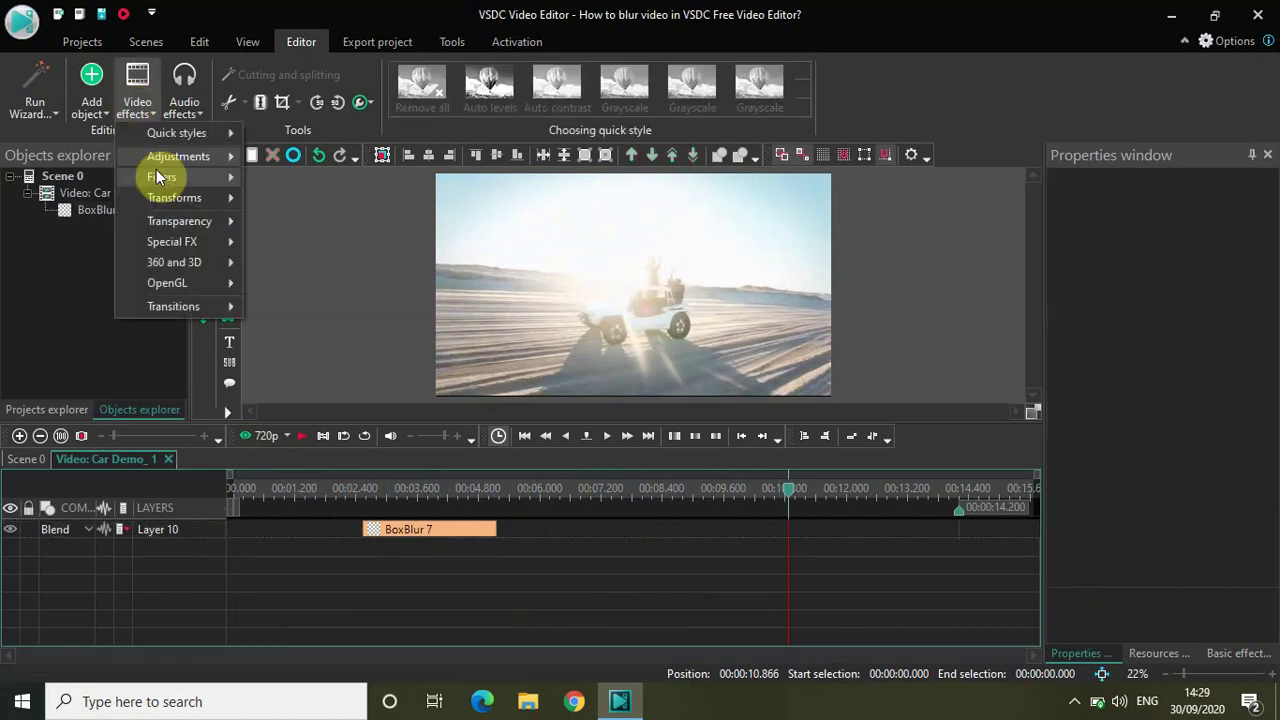
{"action": "mouse_move", "coordinate": [160, 176]}
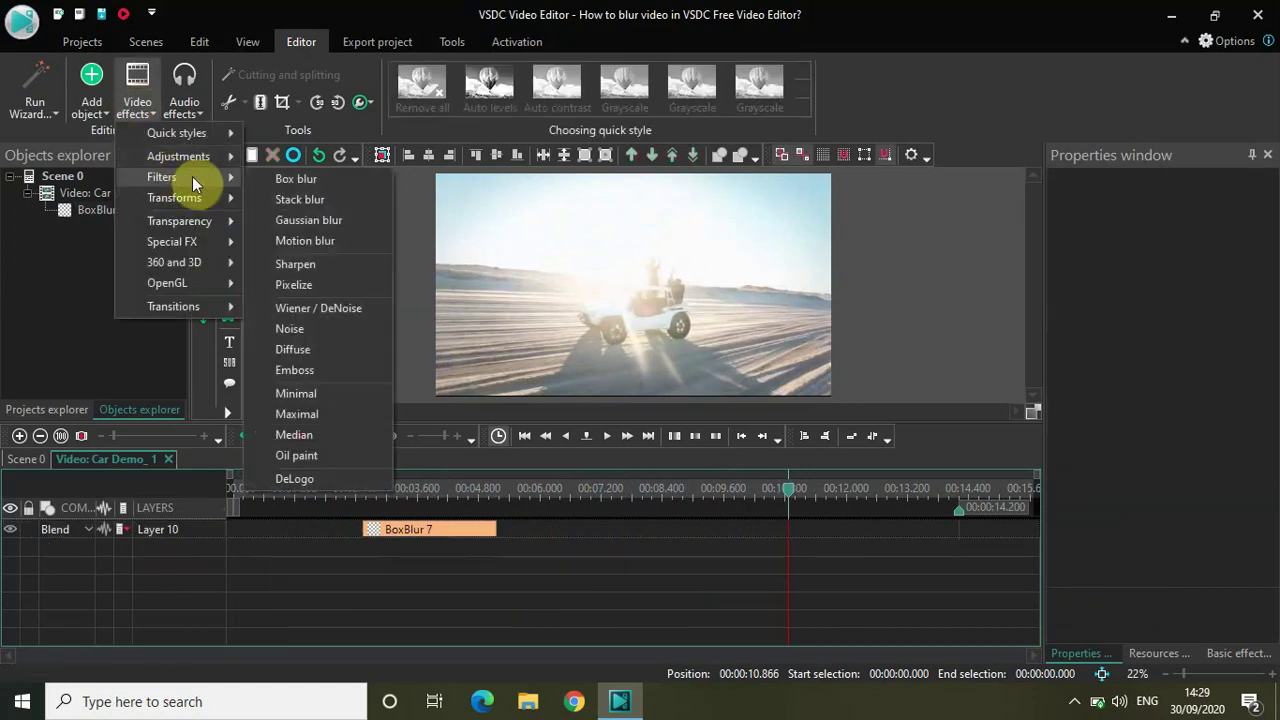
{"action": "left_click", "coordinate": [301, 200]}
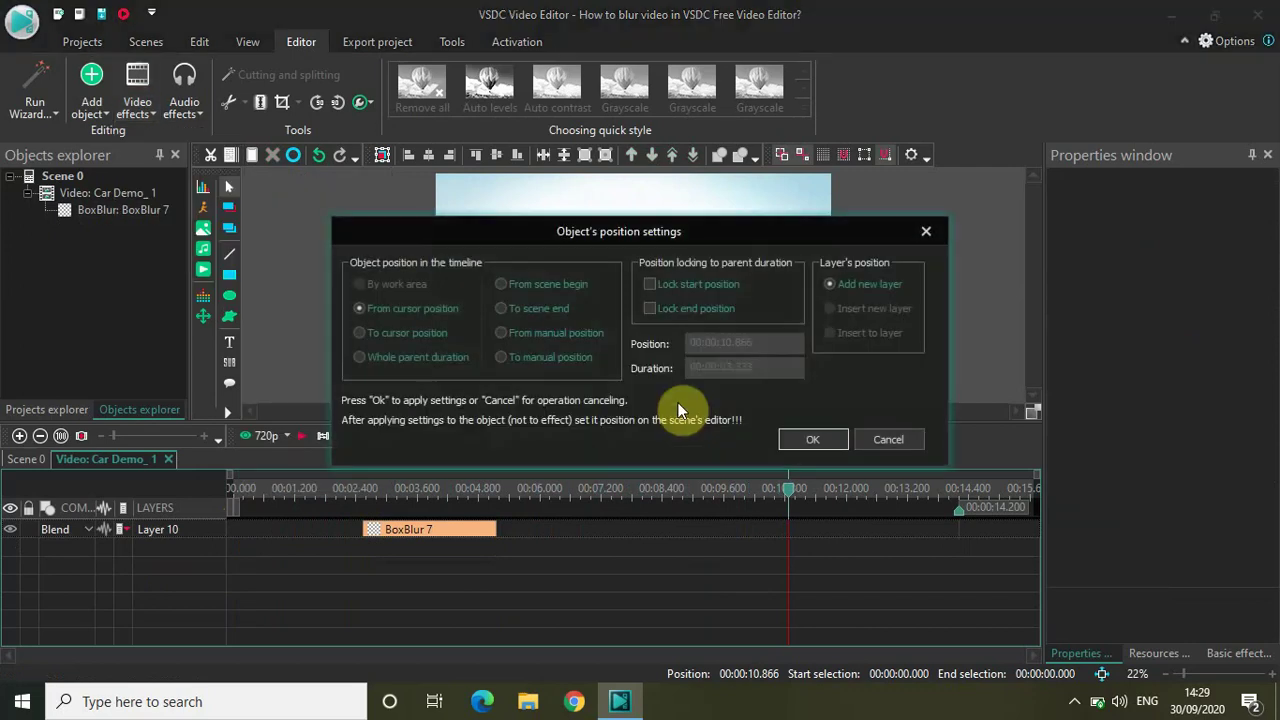
{"action": "left_click", "coordinate": [787, 431]}
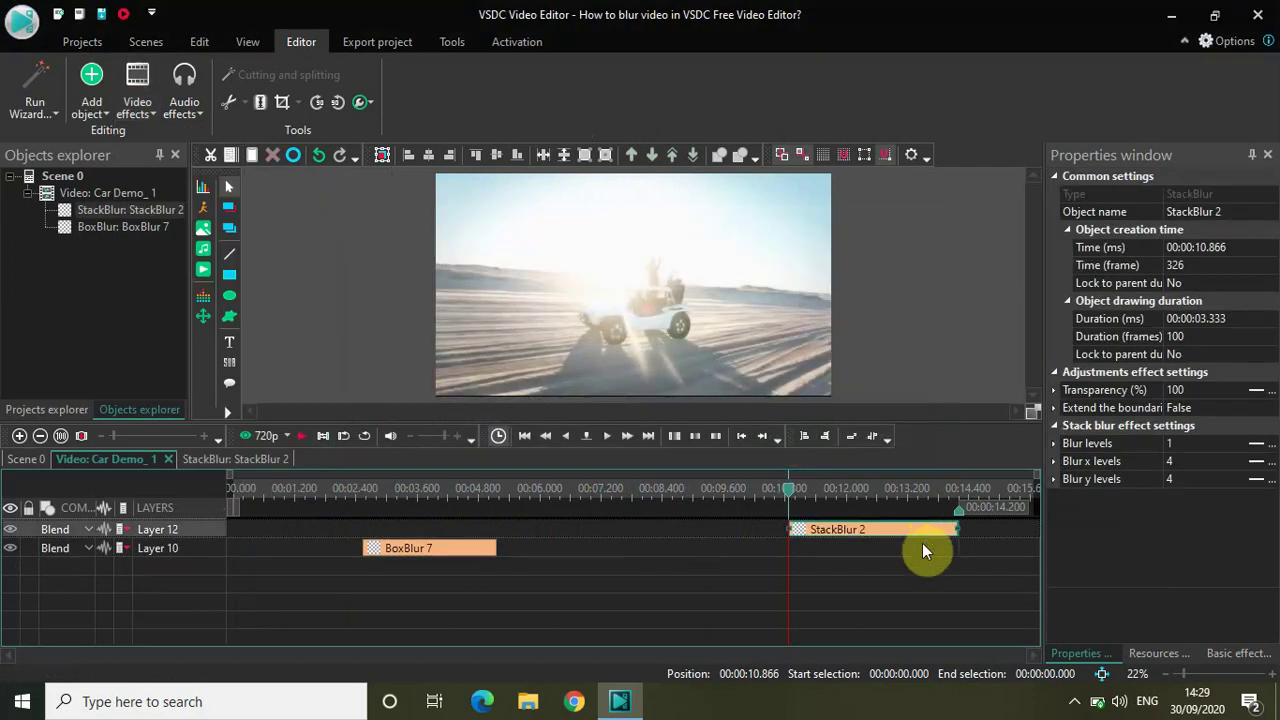
Move the StackBlur 2 clip to start at 6.666 s, comparing it with BoxBlur 7.
{"action": "left_click_drag", "start_coordinate": [903, 532], "coordinate": [692, 531]}
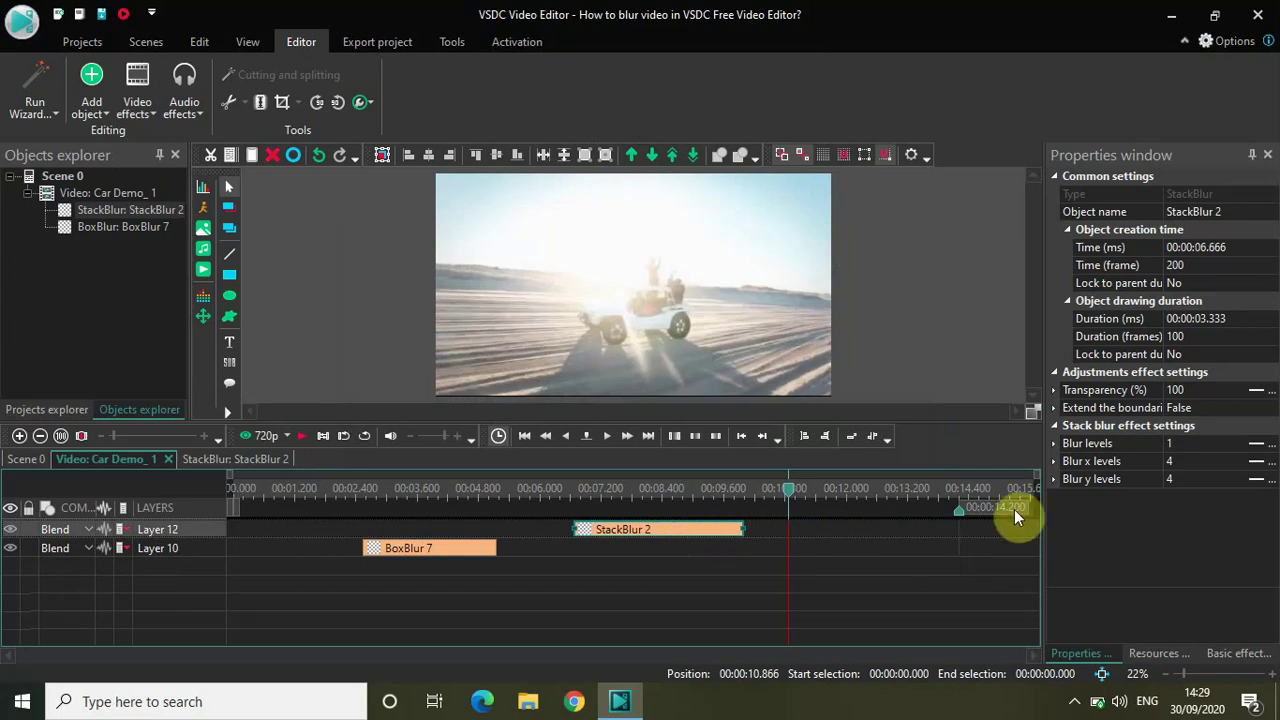
{"action": "left_click", "coordinate": [429, 556]}
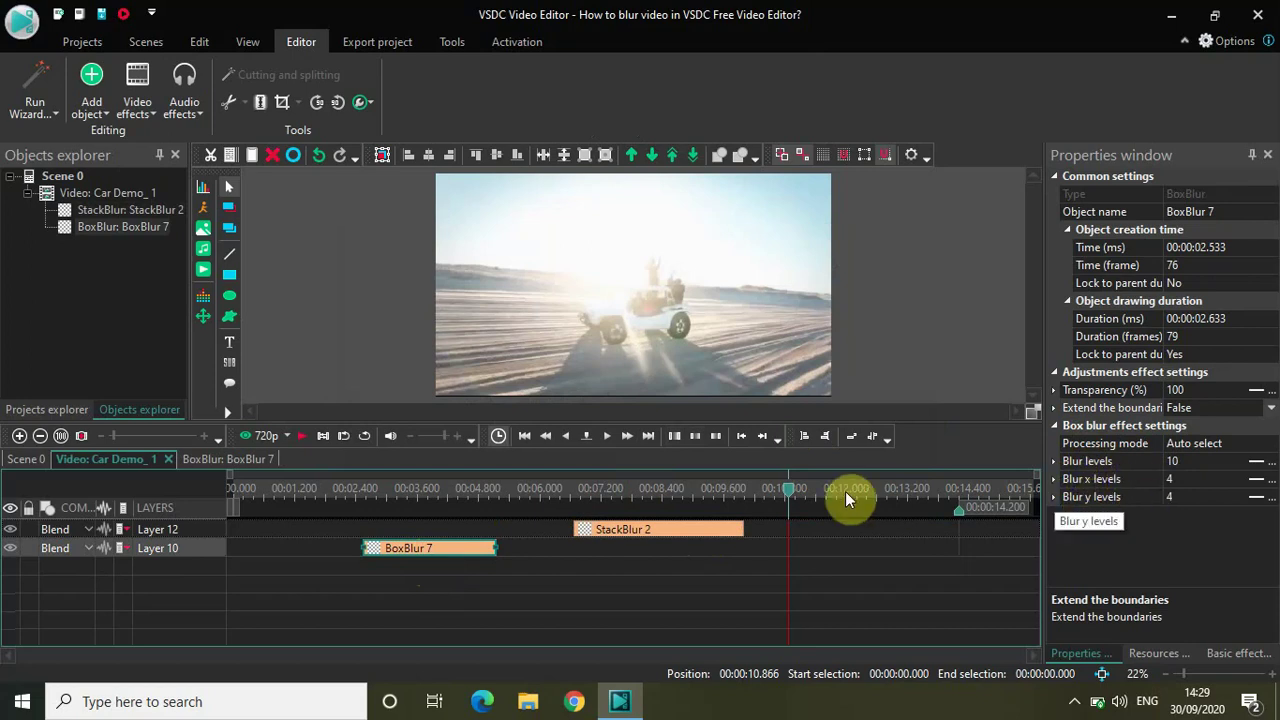
{"action": "left_click", "coordinate": [648, 540]}
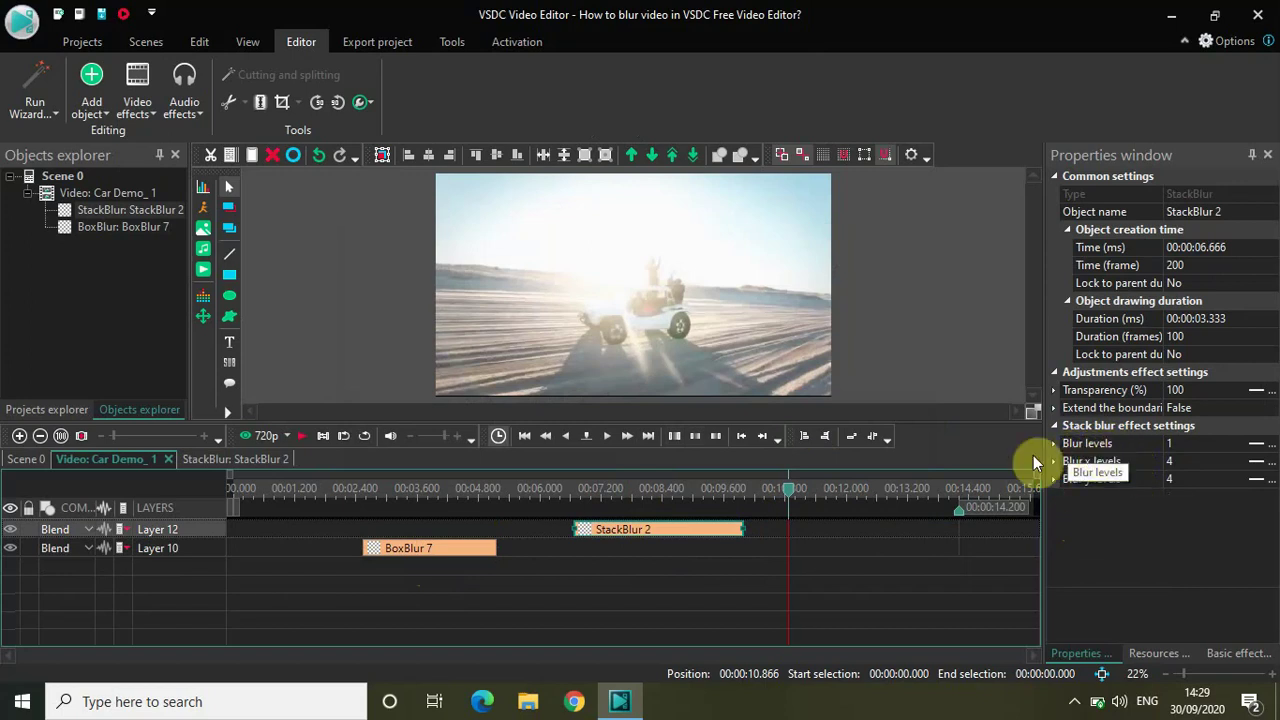
Set StackBlur 2's Blur levels to 10 and check frames around 3.3 s and 8 s.
{"action": "left_click_drag", "start_coordinate": [789, 509], "coordinate": [708, 515]}
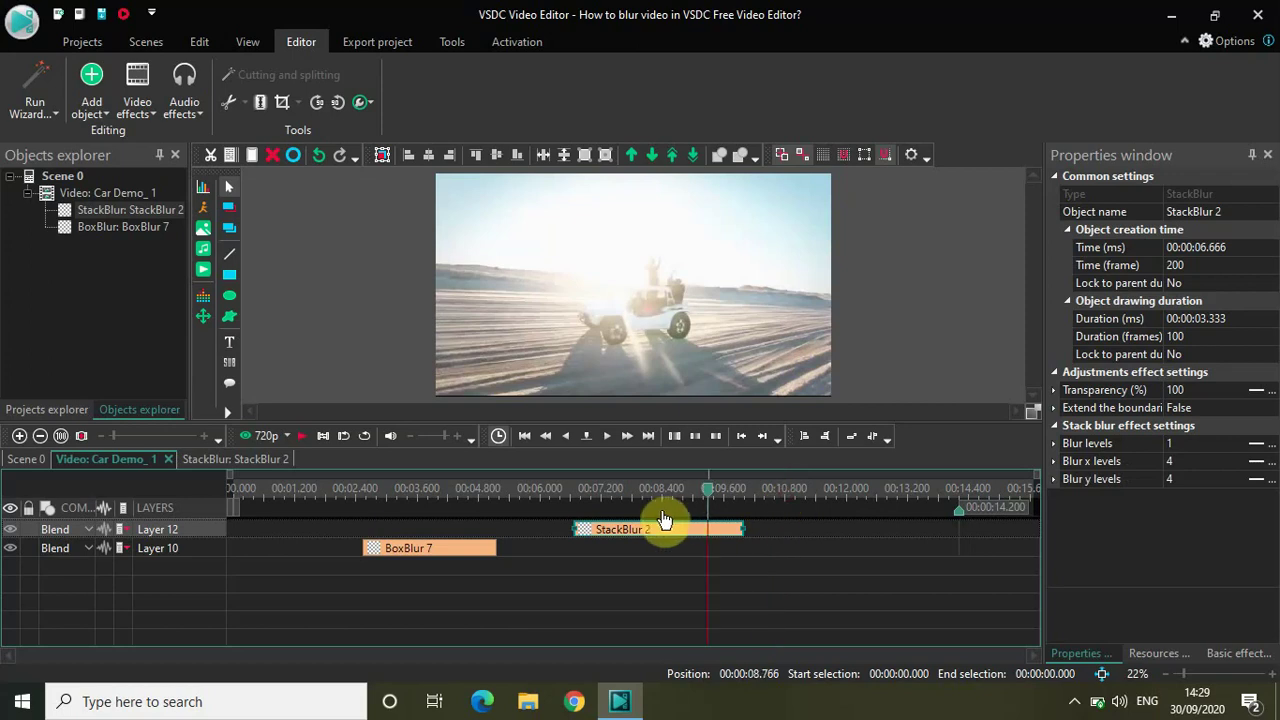
{"action": "left_click", "coordinate": [663, 516]}
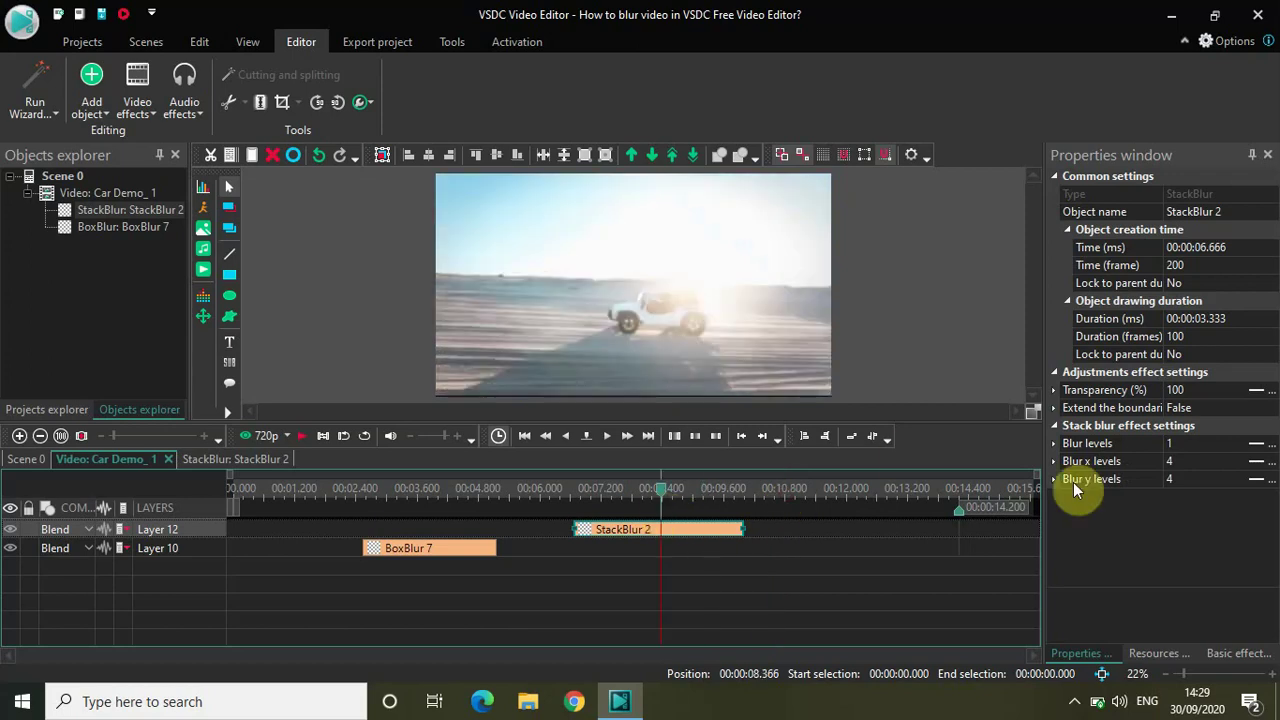
{"action": "left_click", "coordinate": [1177, 443]}
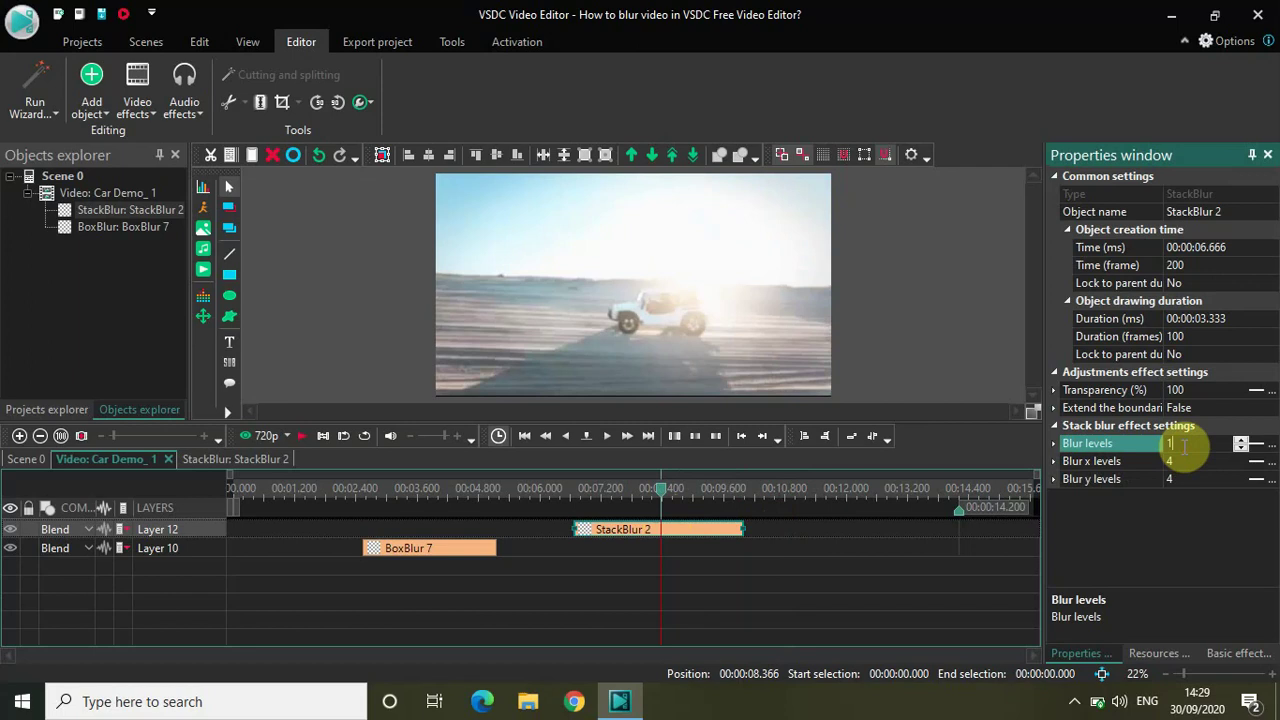
{"action": "type", "text": "0"}
{"action": "key", "text": "Return"}
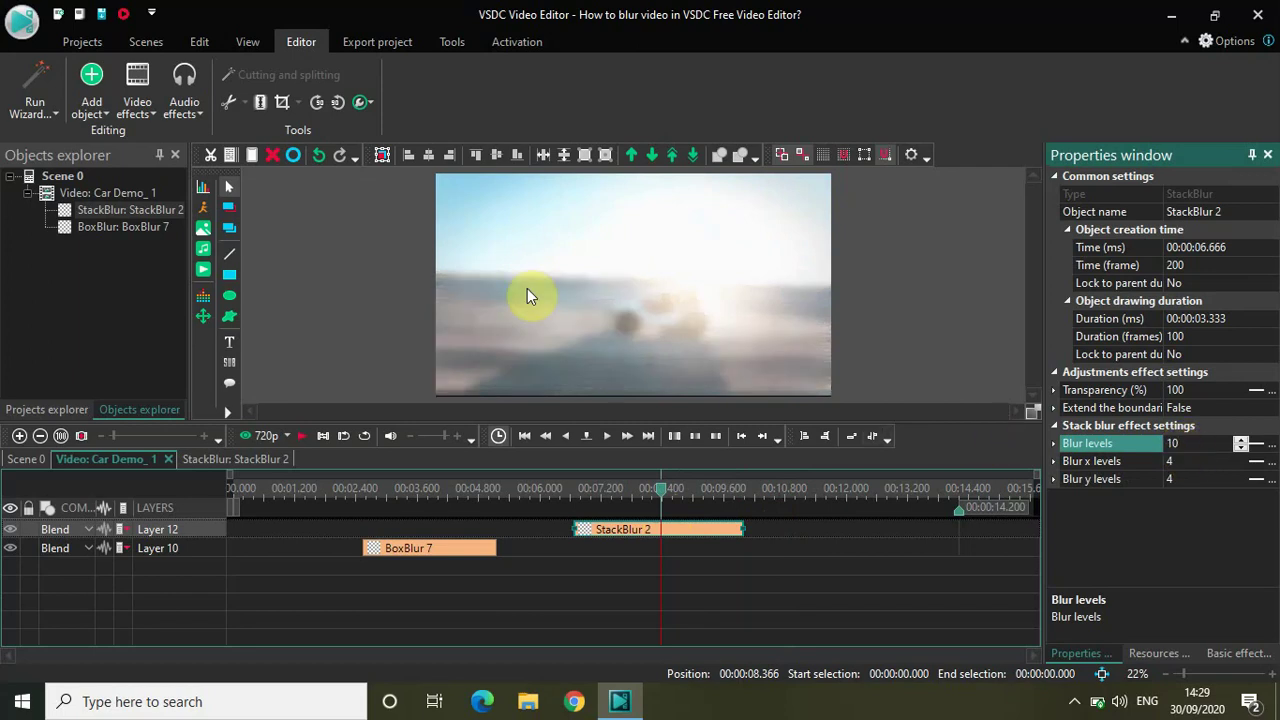
{"action": "left_click", "coordinate": [656, 488]}
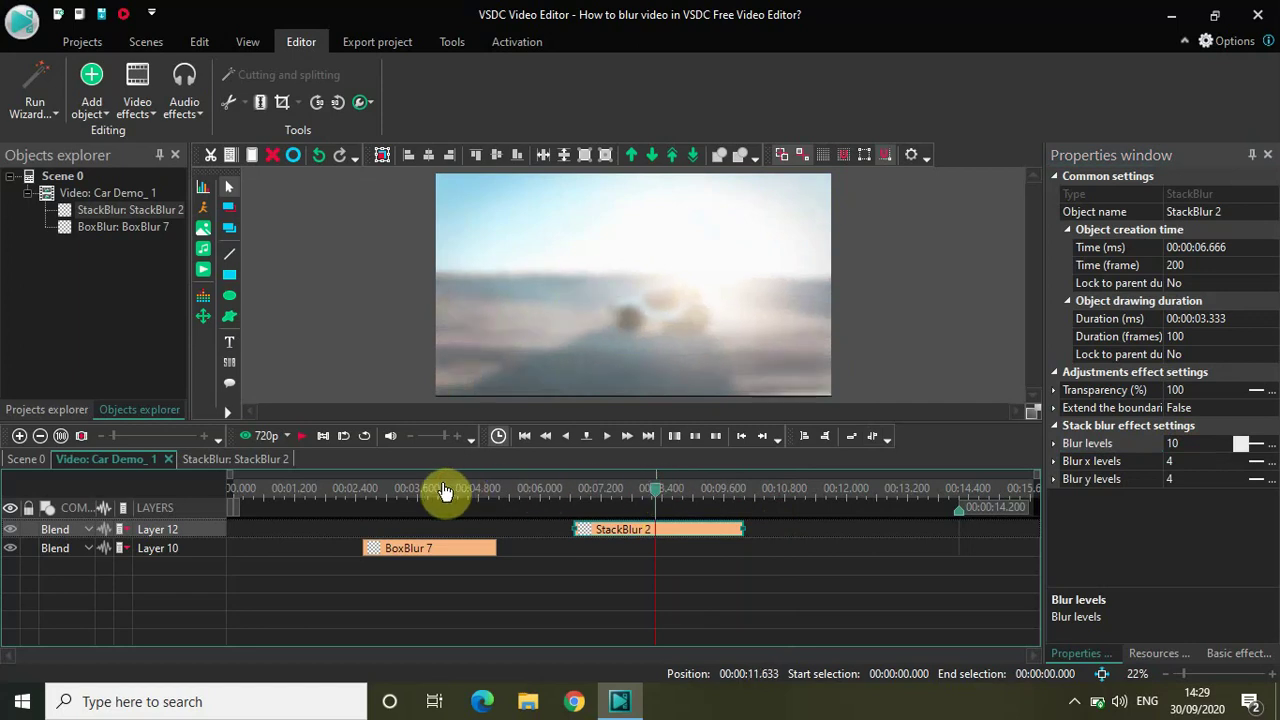
{"action": "left_click", "coordinate": [403, 488]}
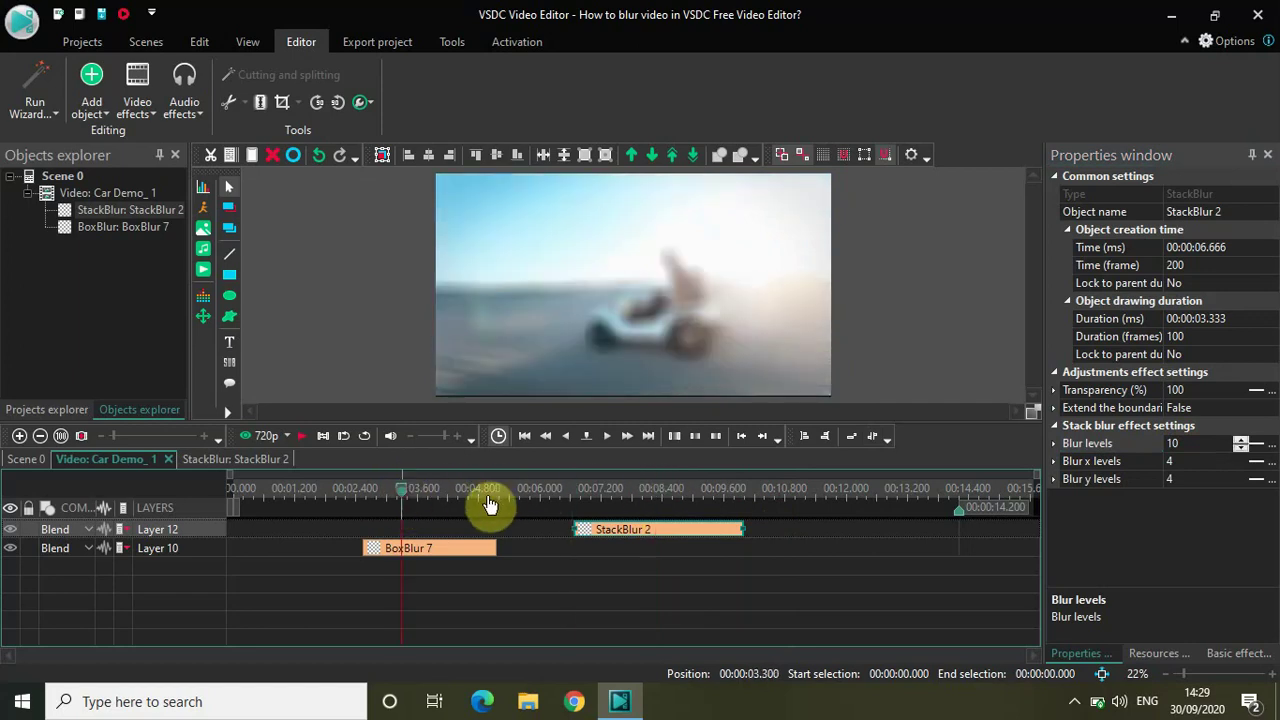
{"action": "left_click", "coordinate": [645, 503]}
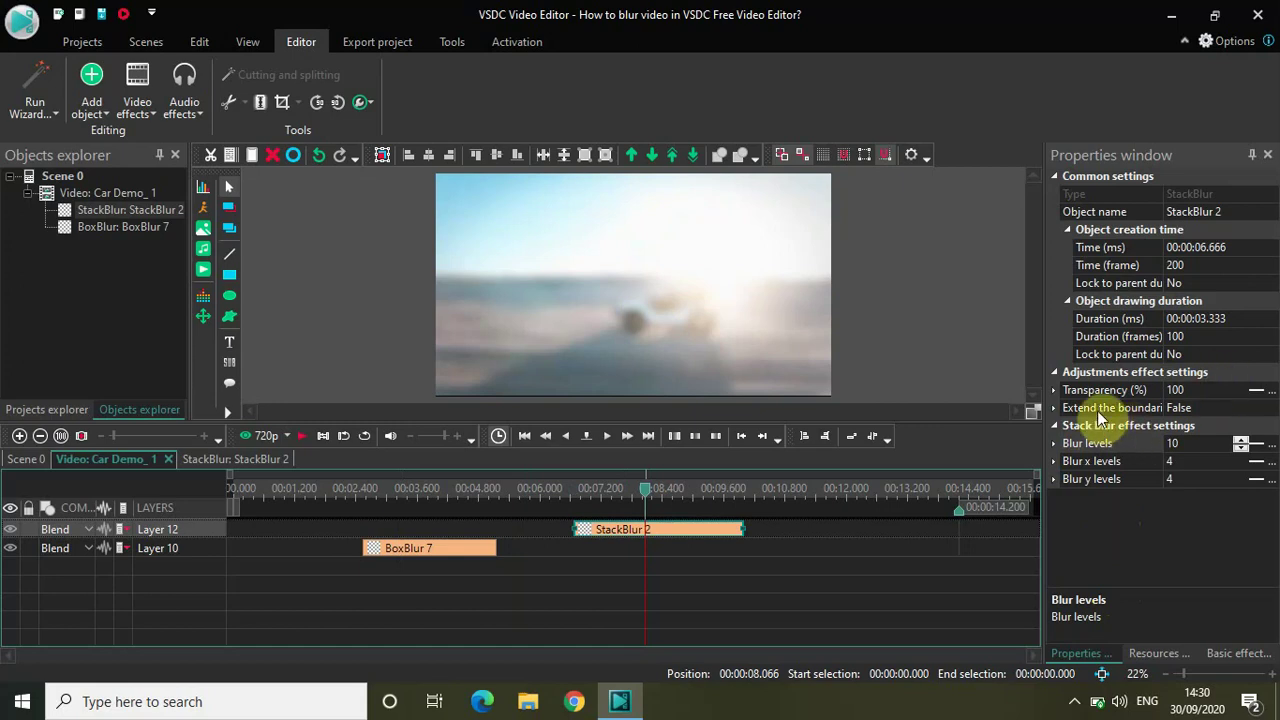
Switch Extend the boundaries to True, then back to False.
{"action": "left_click", "coordinate": [1210, 409]}
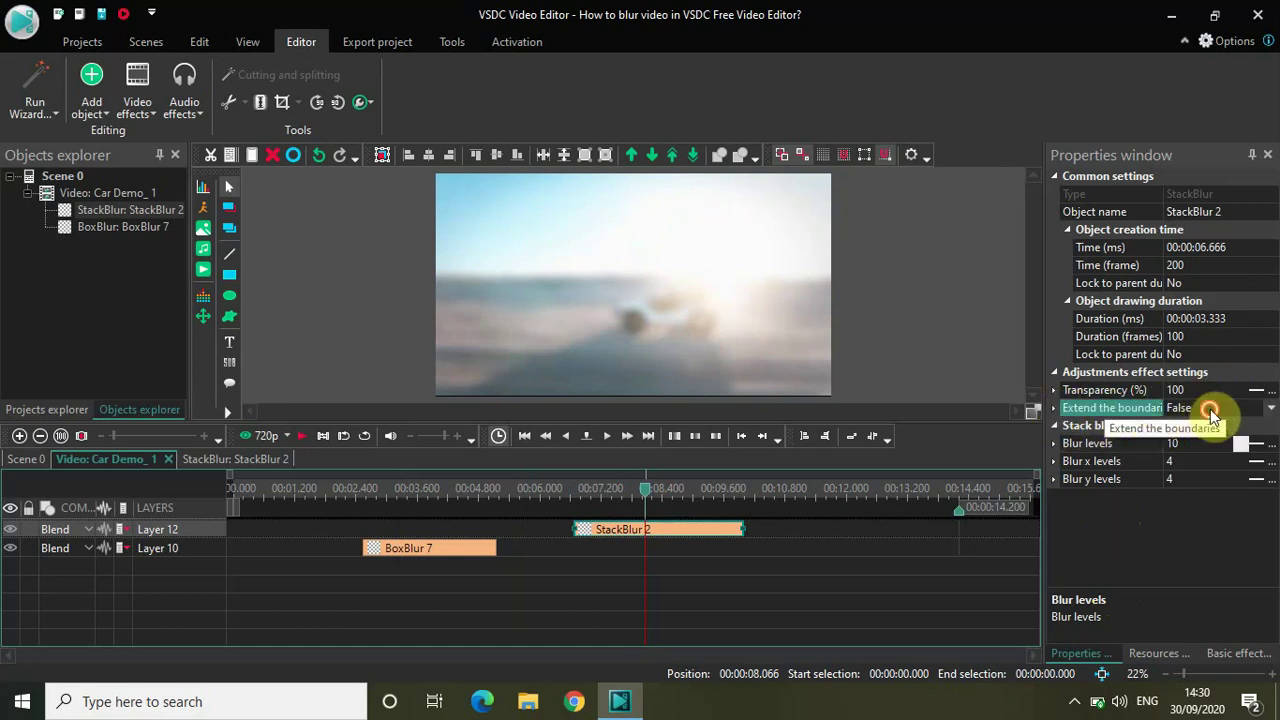
{"action": "left_click", "coordinate": [1272, 412]}
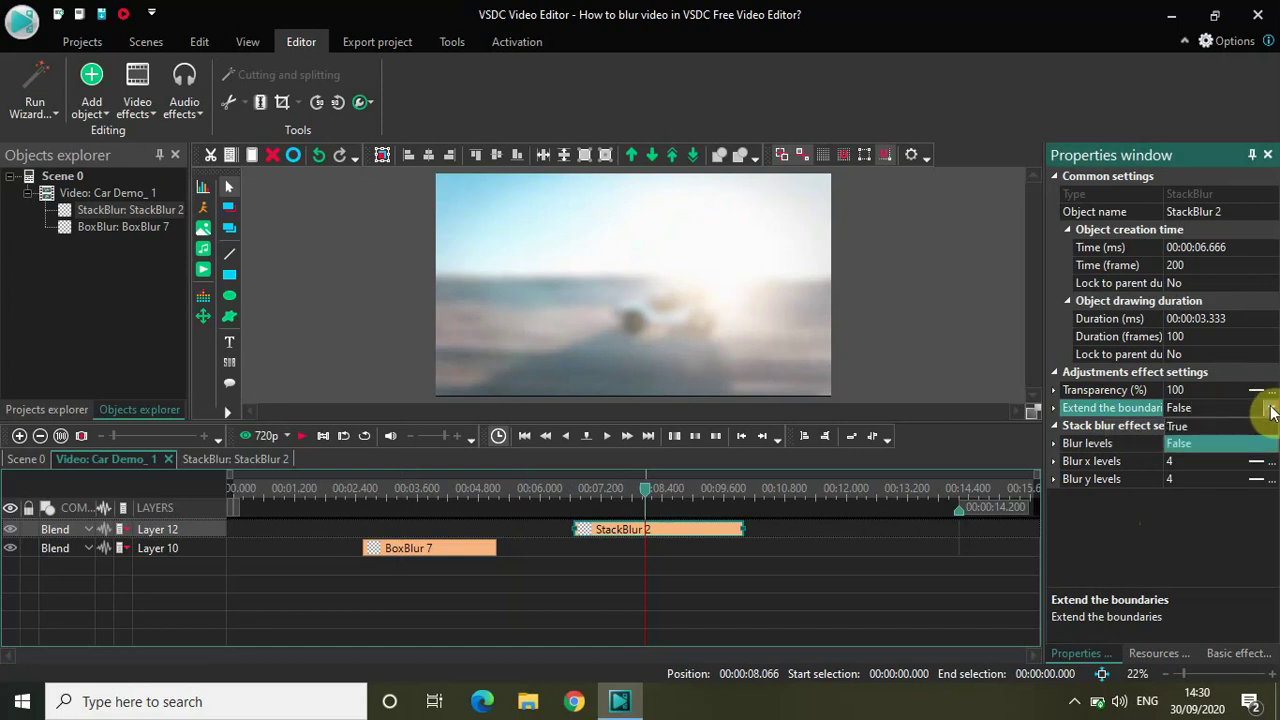
{"action": "left_click", "coordinate": [1219, 426]}
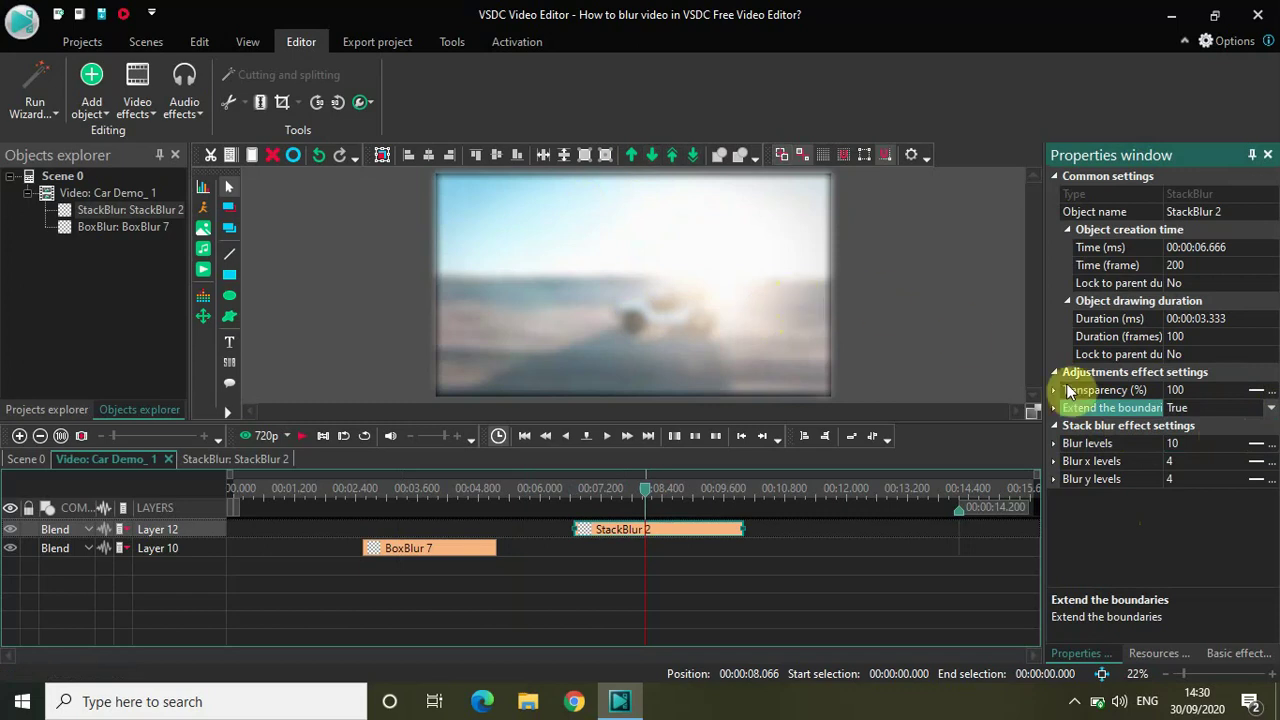
{"action": "left_click", "coordinate": [1272, 409]}
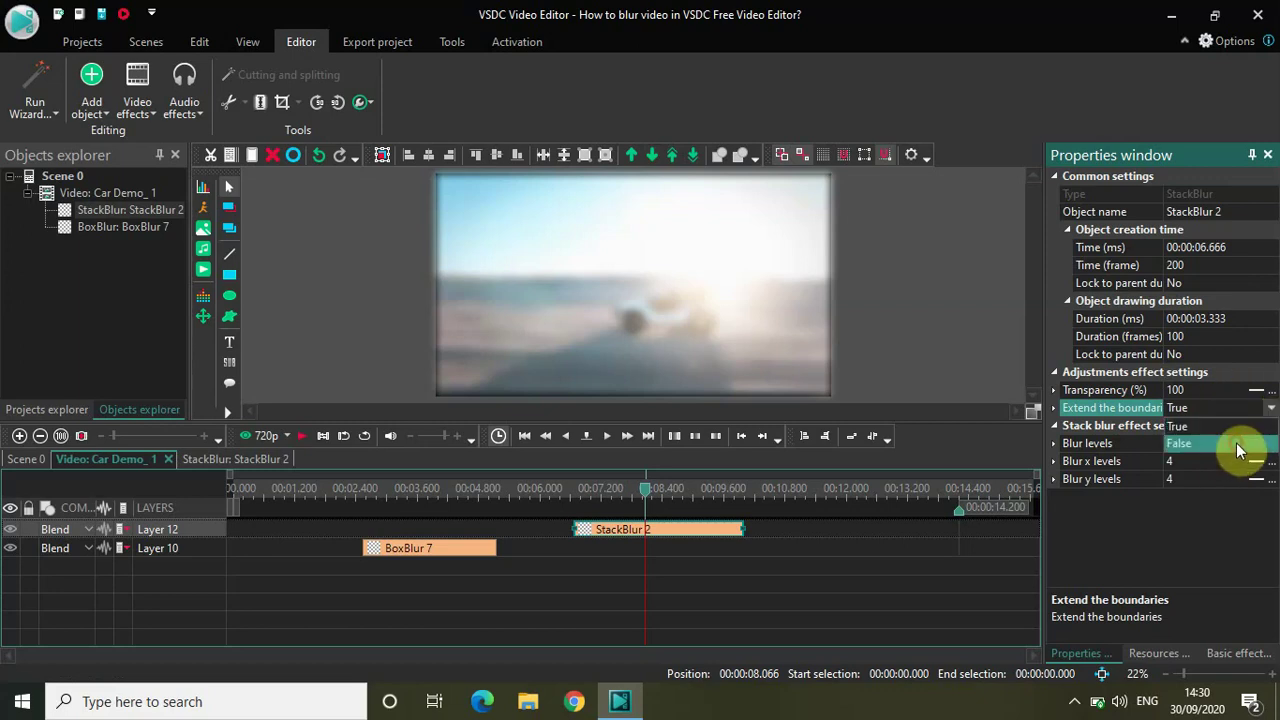
{"action": "left_click", "coordinate": [1238, 442]}
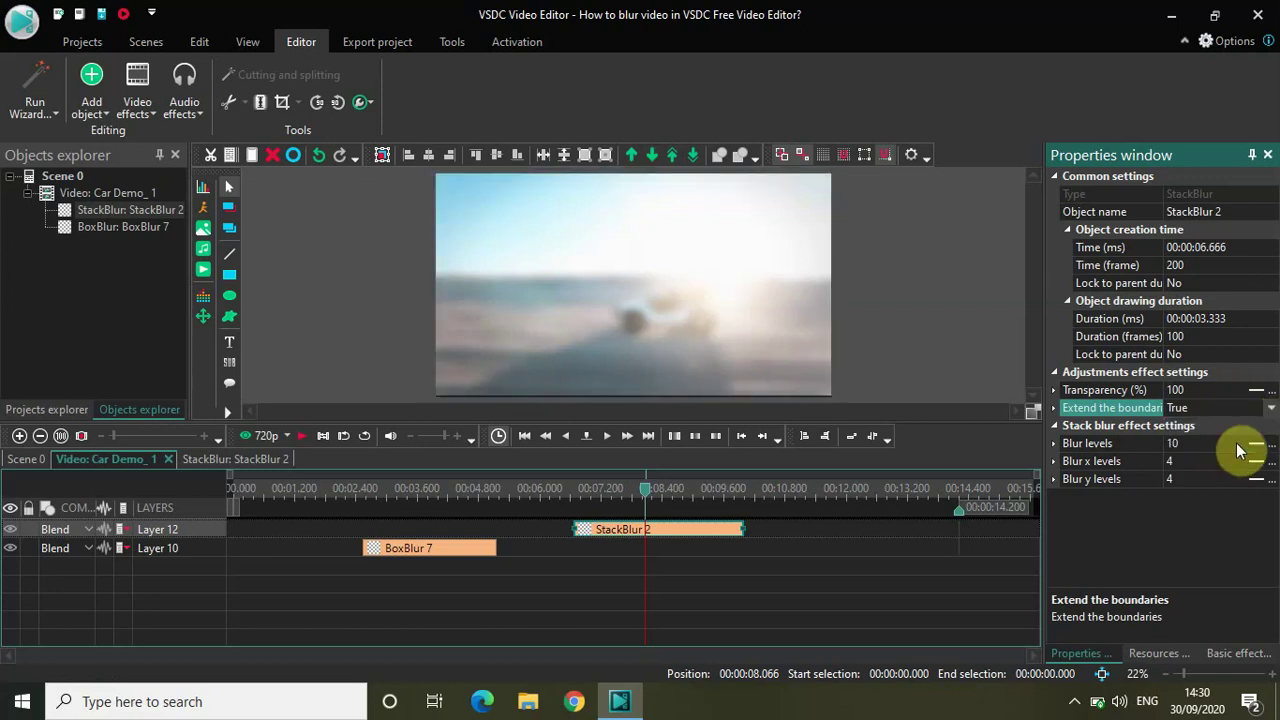
Put the playhead at 11.133 s and add a Gaussian blur there on a new layer.
{"action": "left_click", "coordinate": [140, 108]}
{"action": "mouse_move", "coordinate": [168, 136]}
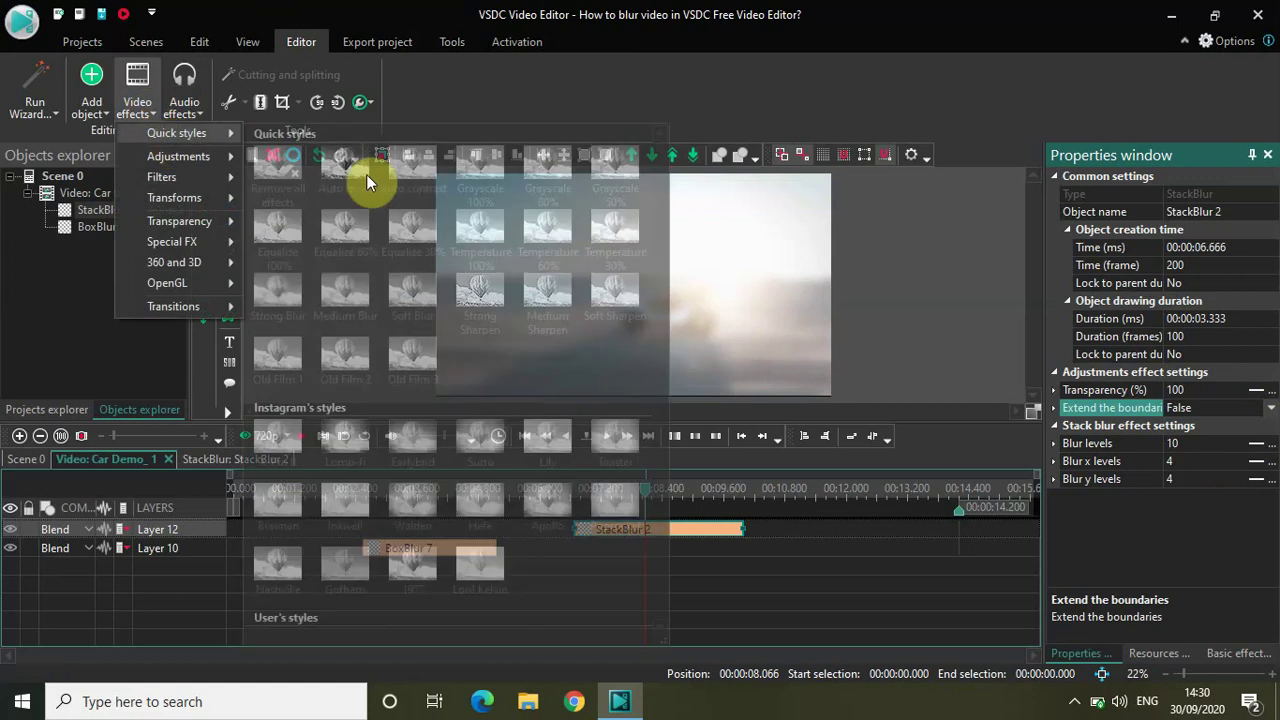
{"action": "left_click", "coordinate": [803, 496]}
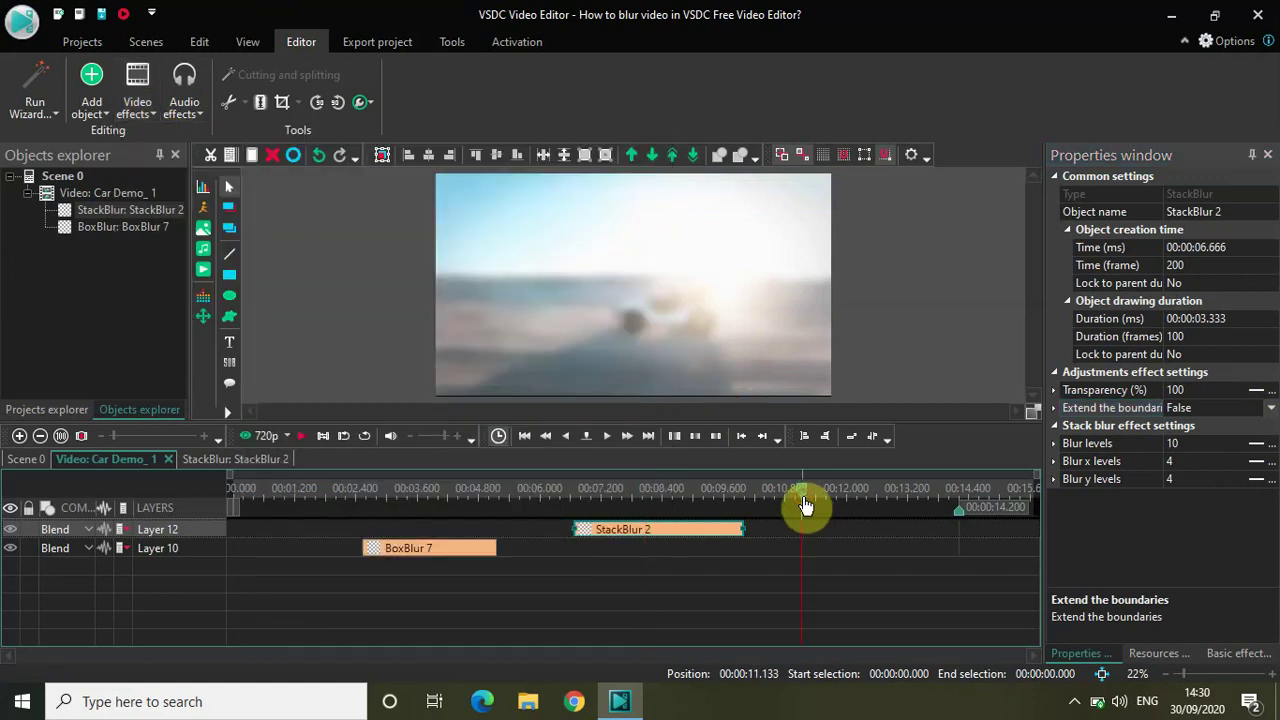
{"action": "left_click", "coordinate": [148, 118]}
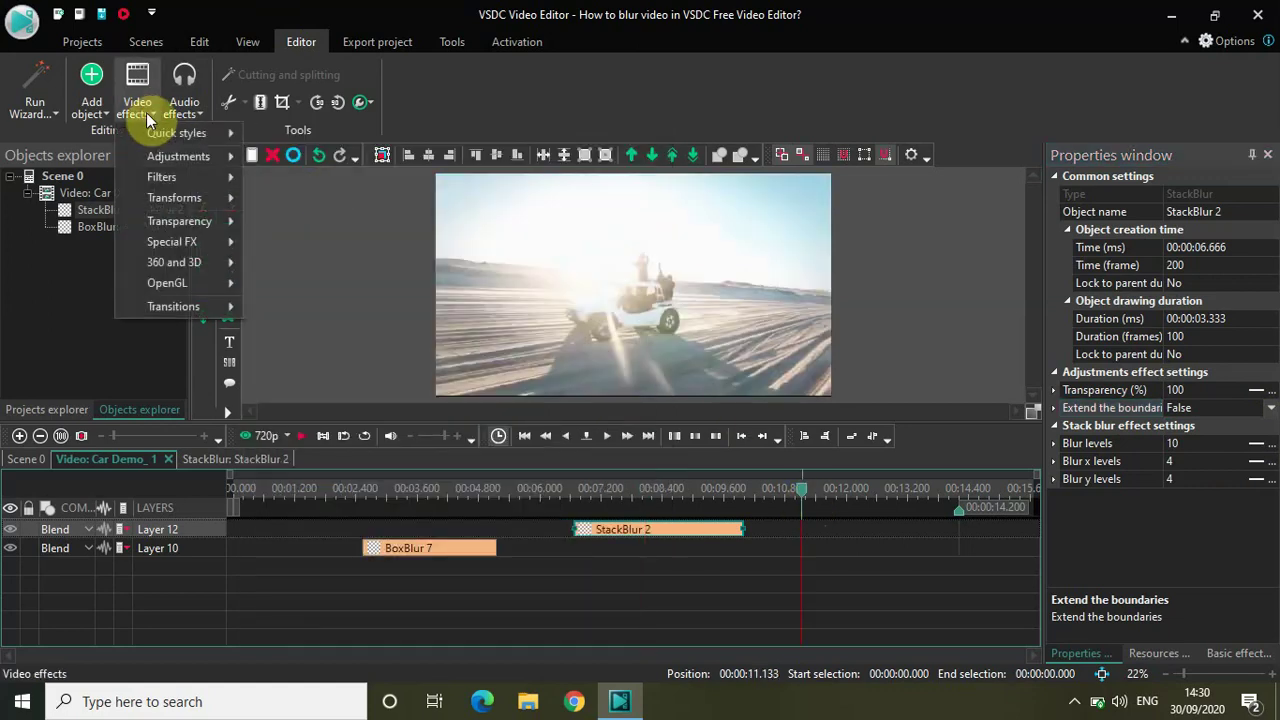
{"action": "mouse_move", "coordinate": [186, 175]}
{"action": "left_click", "coordinate": [290, 221]}
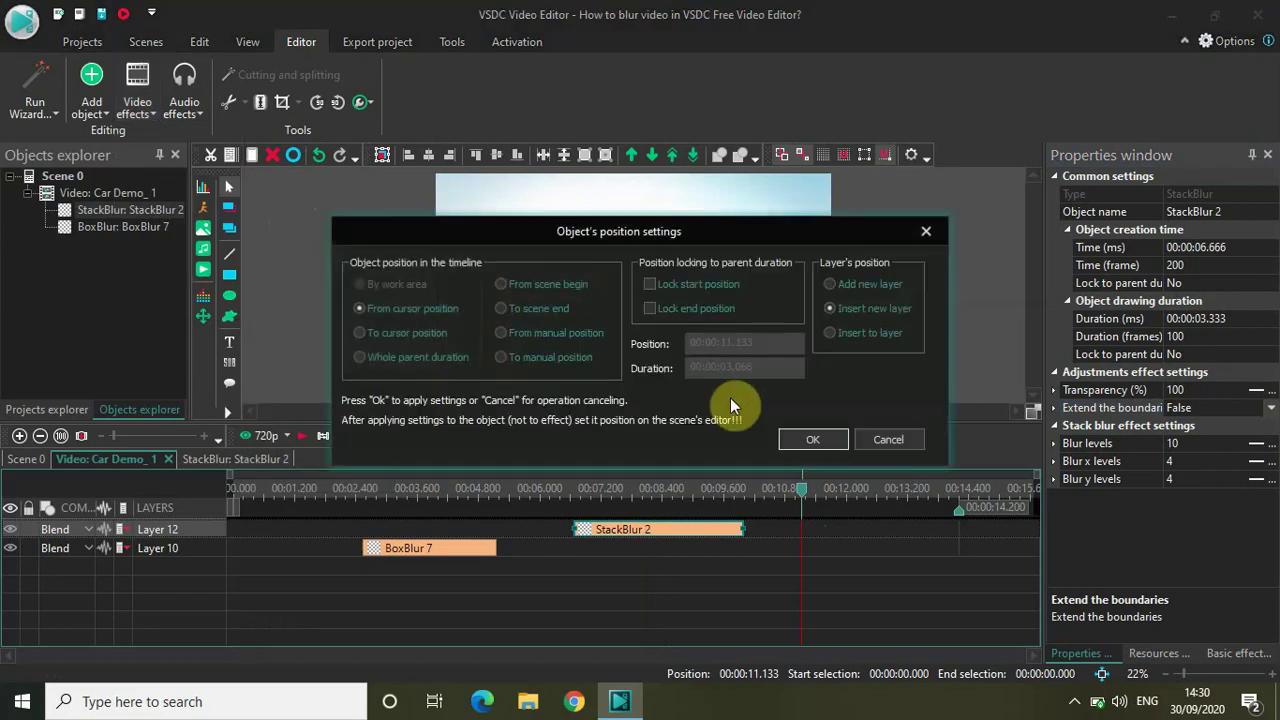
{"action": "left_click", "coordinate": [808, 438]}
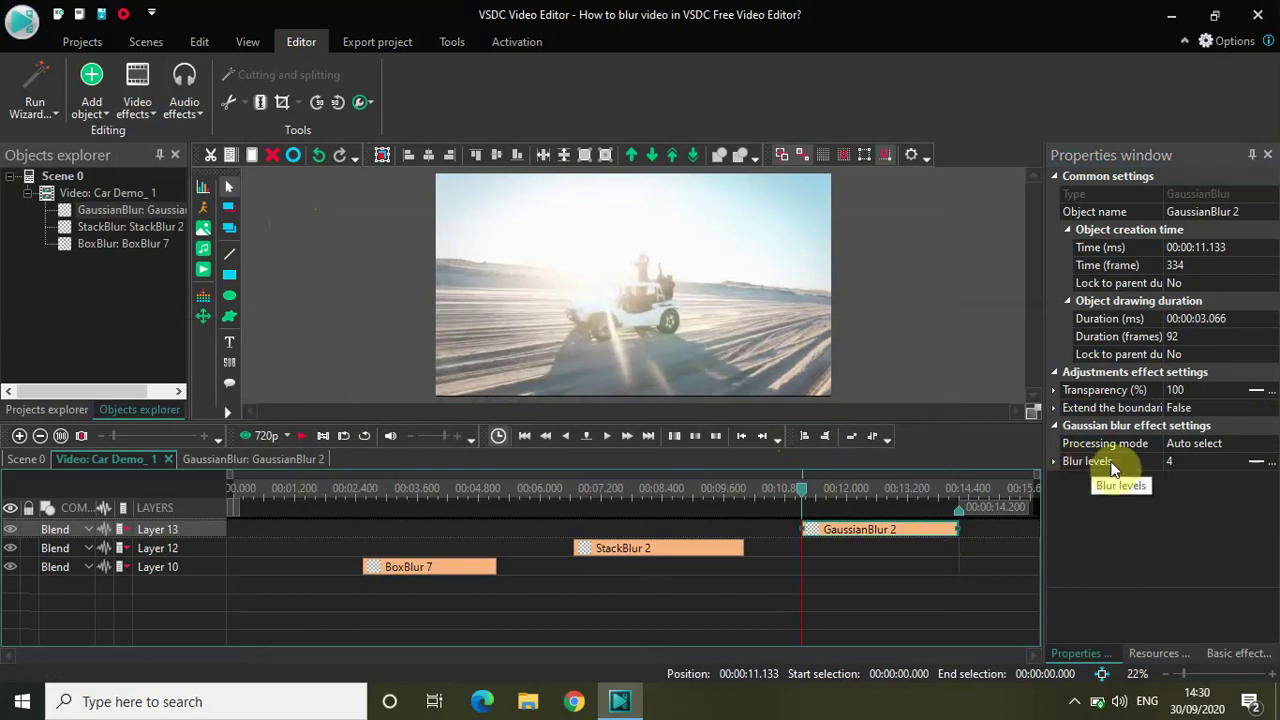
Raise GaussianBlur 2's Blur levels to 11 and check the frame at 12.033 s.
{"action": "left_click", "coordinate": [1192, 461]}
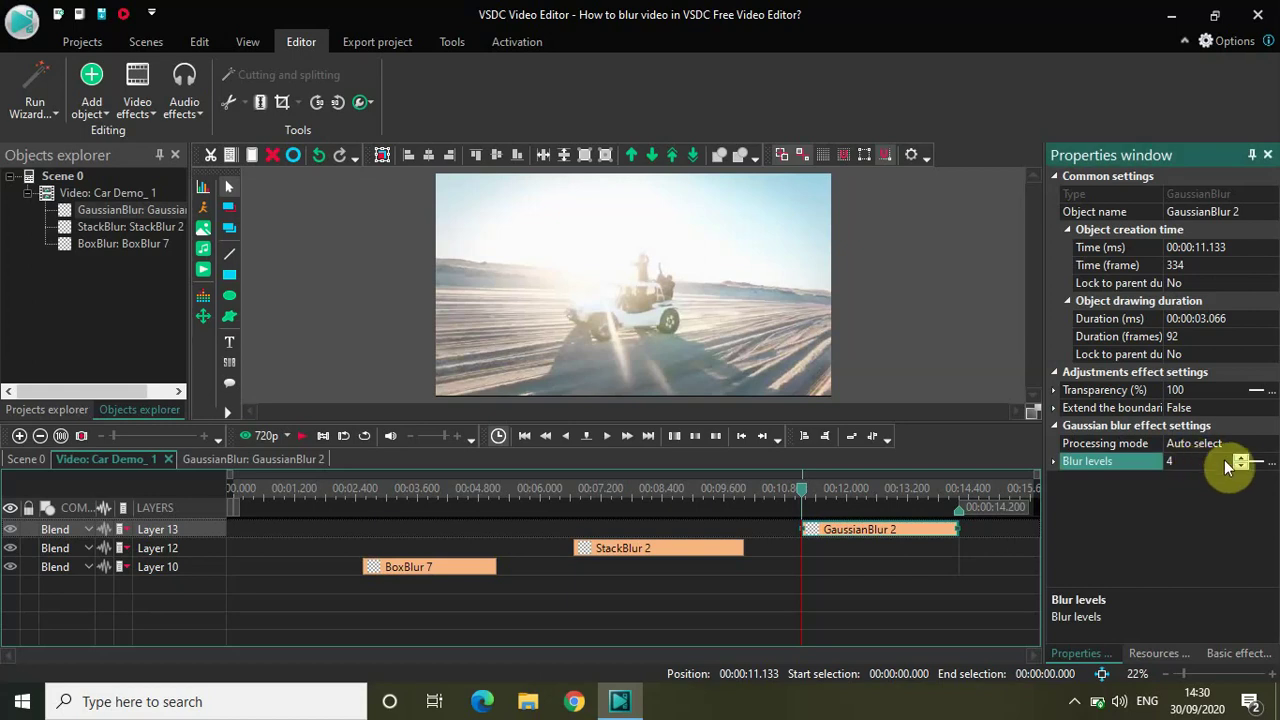
{"action": "left_click", "coordinate": [1240, 456]}
{"action": "left_click", "coordinate": [1240, 456]}
{"action": "left_click", "coordinate": [1240, 456]}
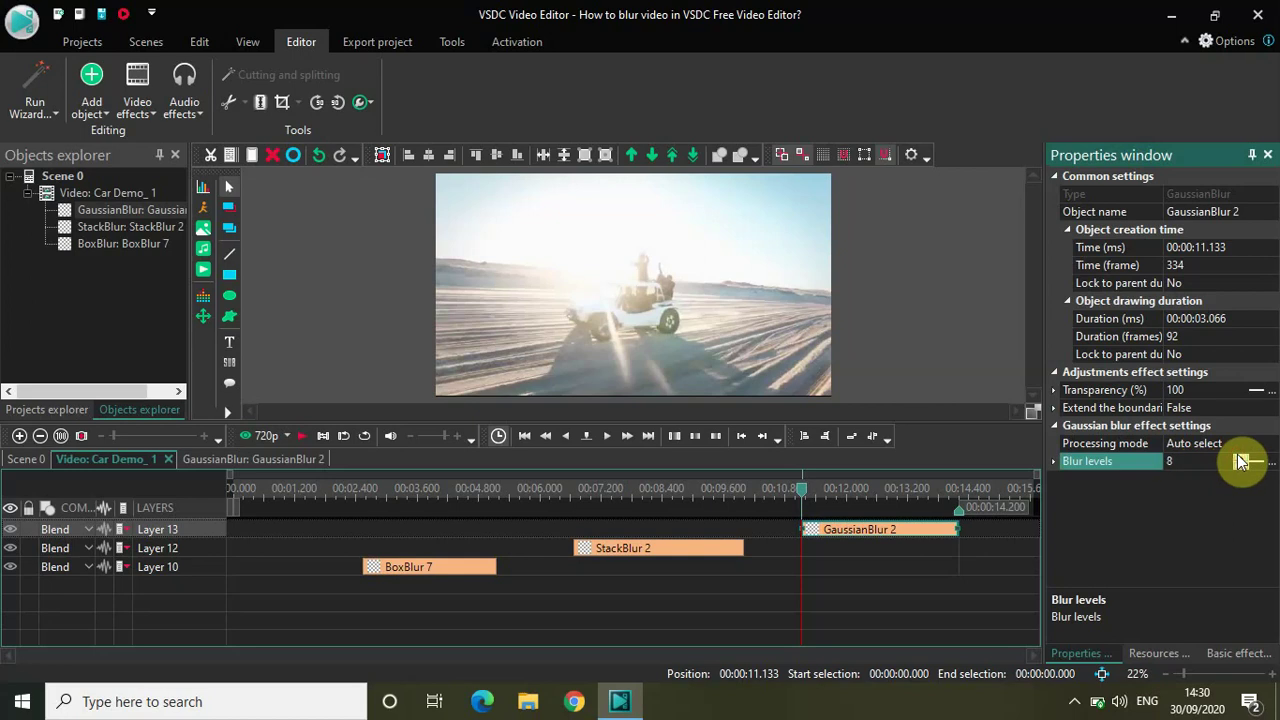
{"action": "left_click", "coordinate": [1240, 456]}
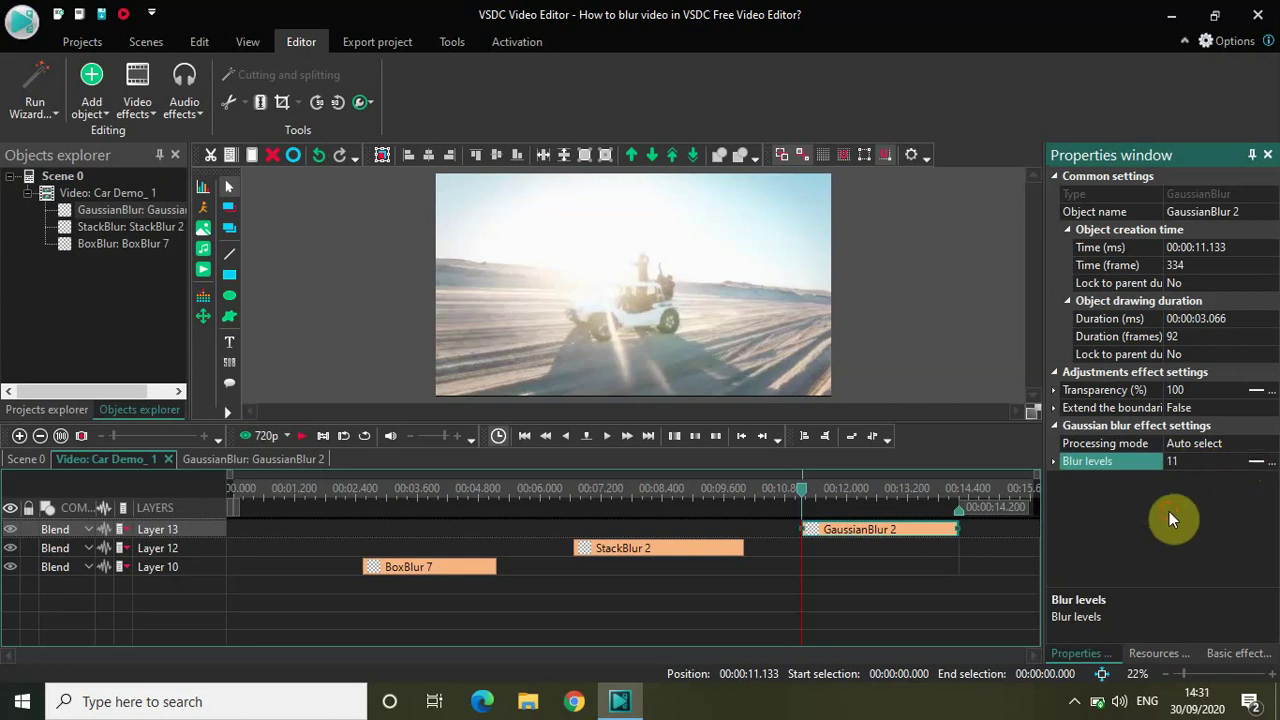
{"action": "left_click", "coordinate": [849, 492]}
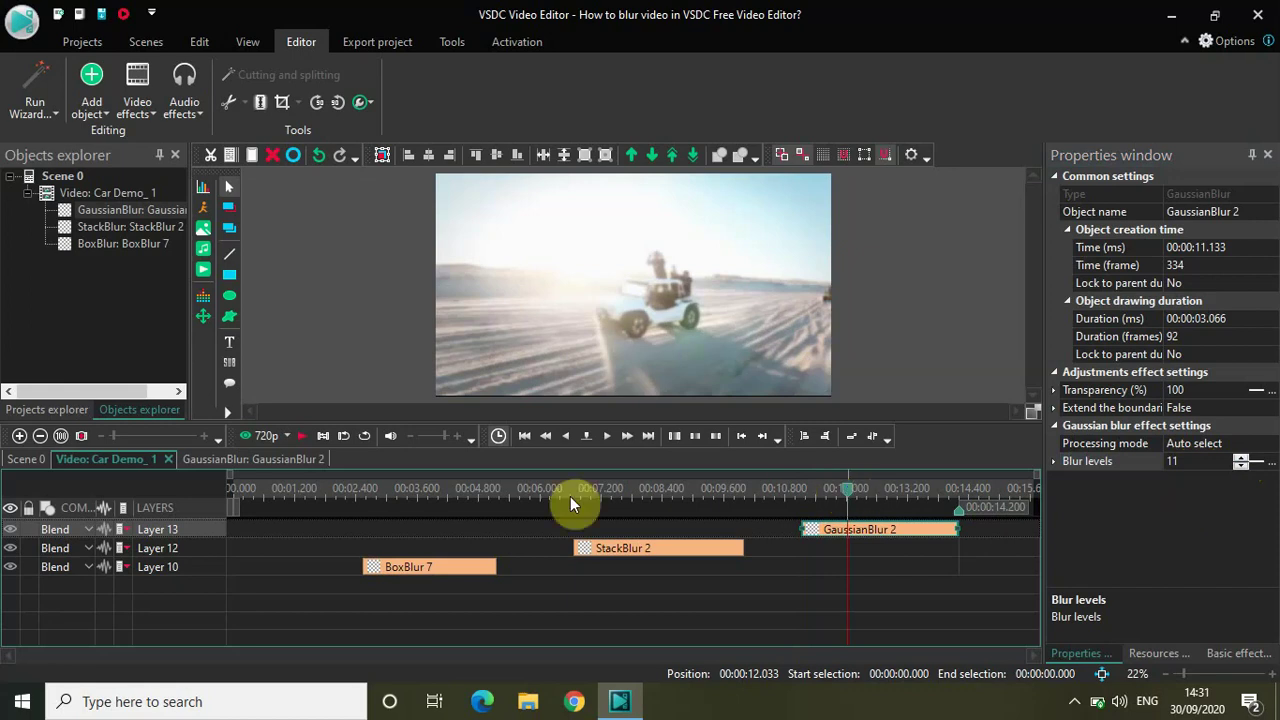
{"action": "left_click", "coordinate": [292, 490]}
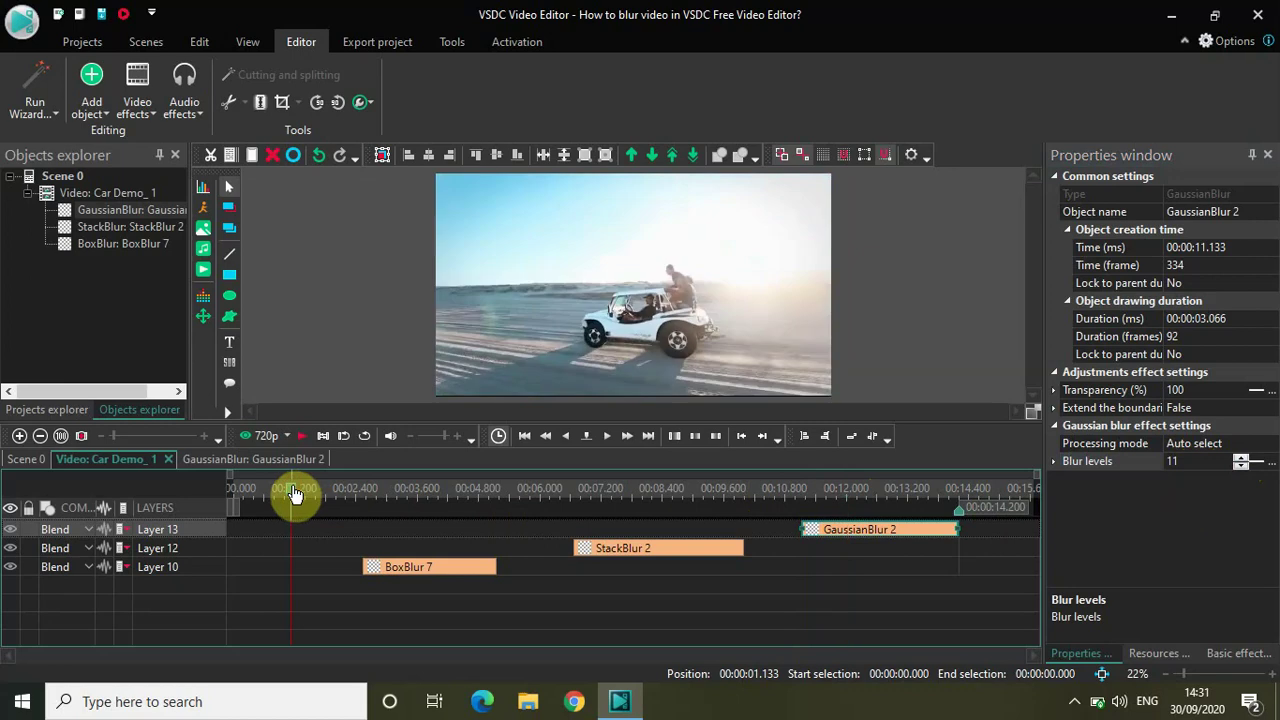
{"action": "left_click_drag", "start_coordinate": [292, 492], "coordinate": [186, 497]}
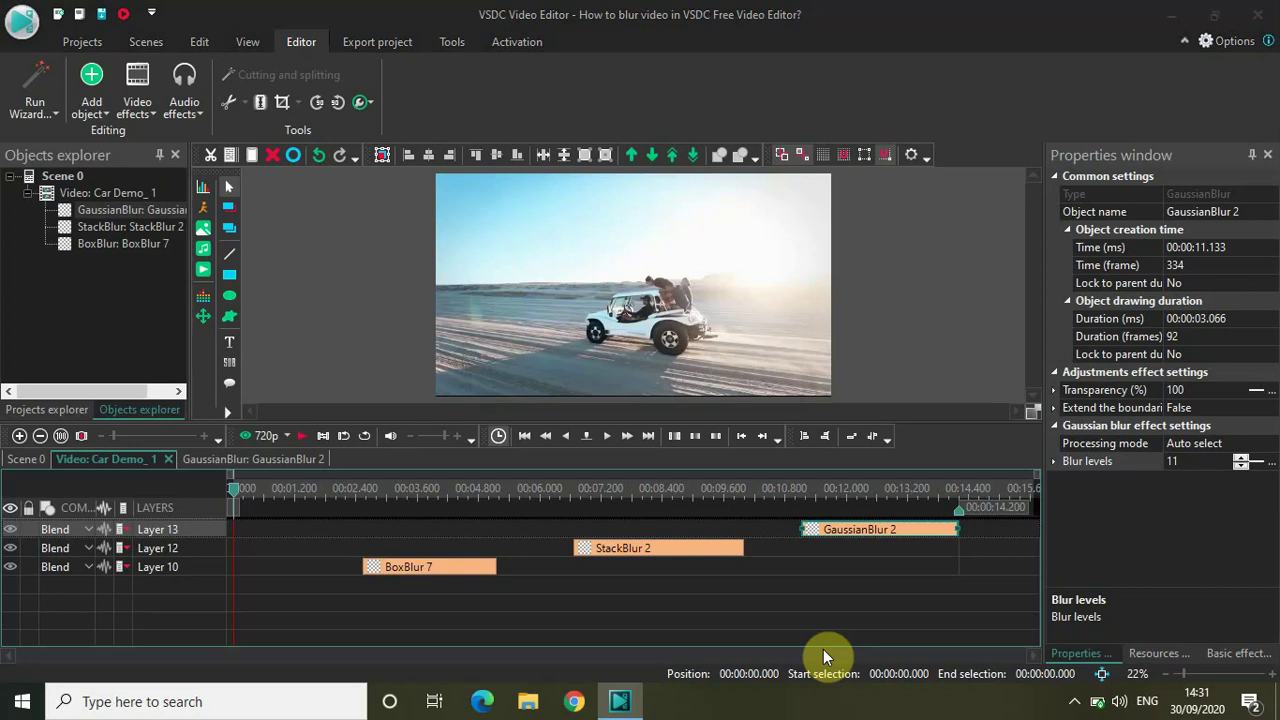
{"action": "key", "text": "space"}
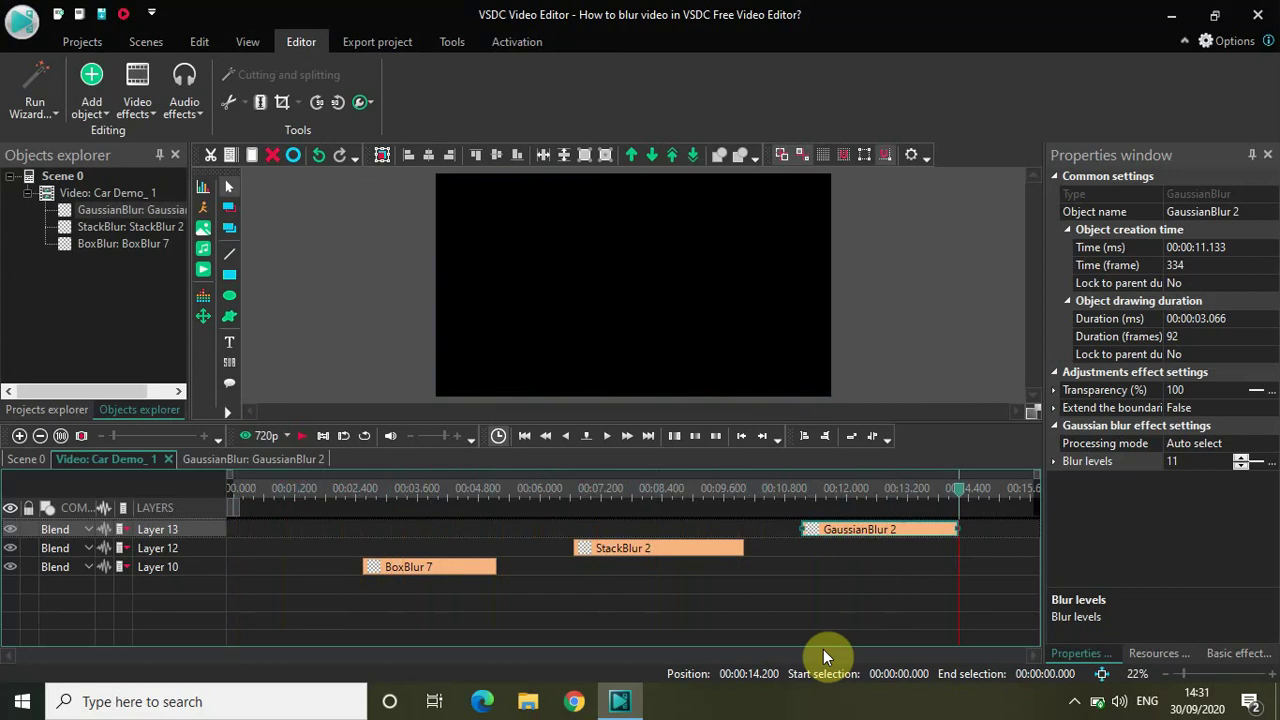
{"action": "left_click", "coordinate": [647, 490]}
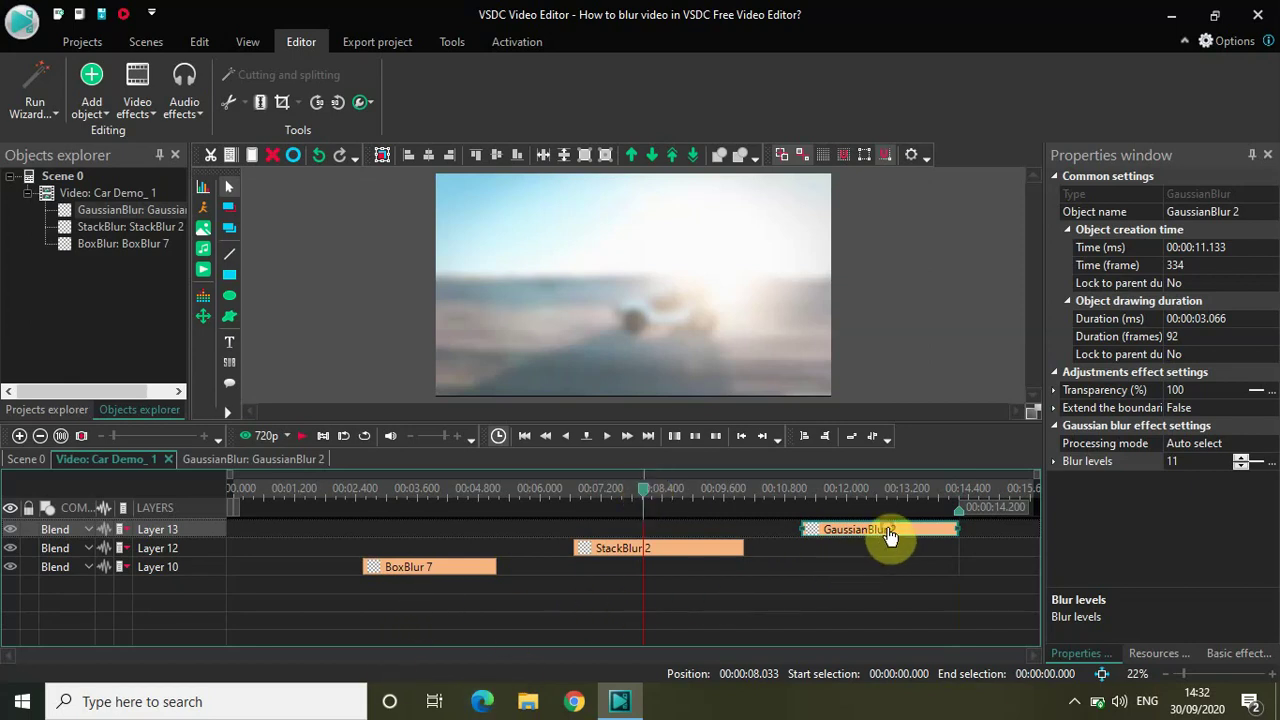
Delete the GaussianBlur 2, StackBlur 2 and BoxBlur 7 clips in turn.
{"action": "key", "text": "Delete"}
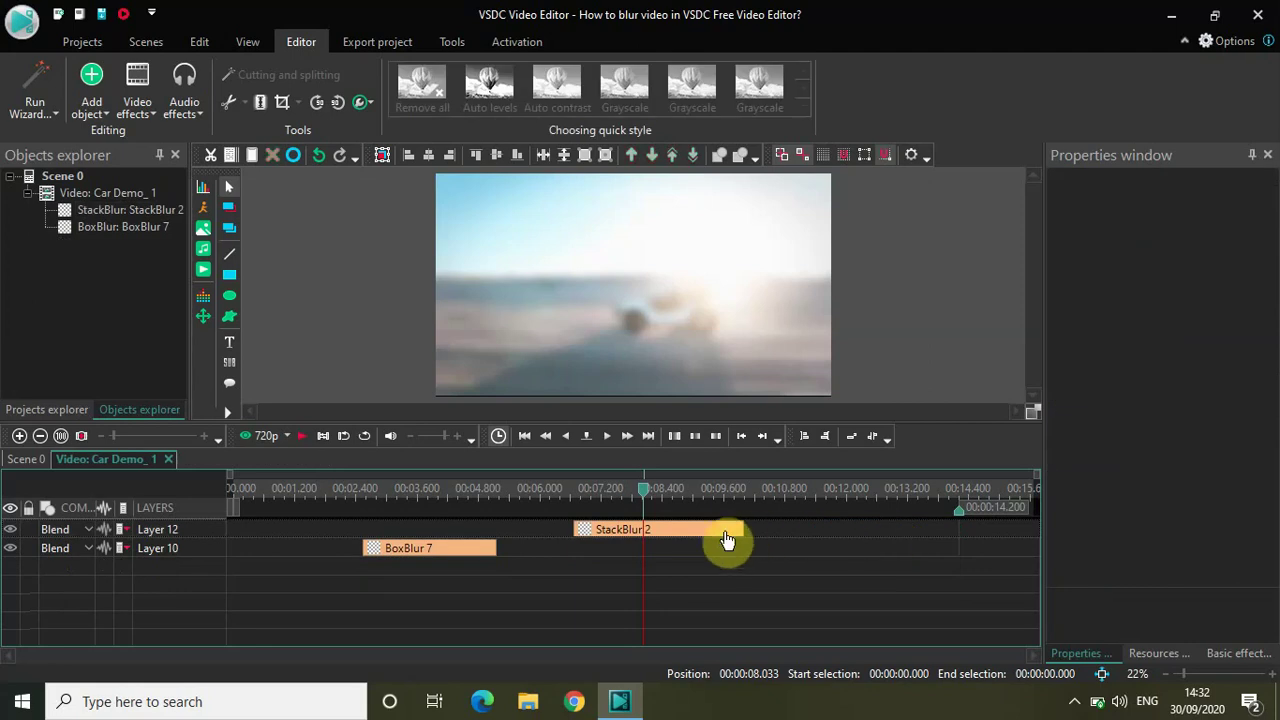
{"action": "left_click", "coordinate": [725, 537]}
{"action": "key", "text": "Delete"}
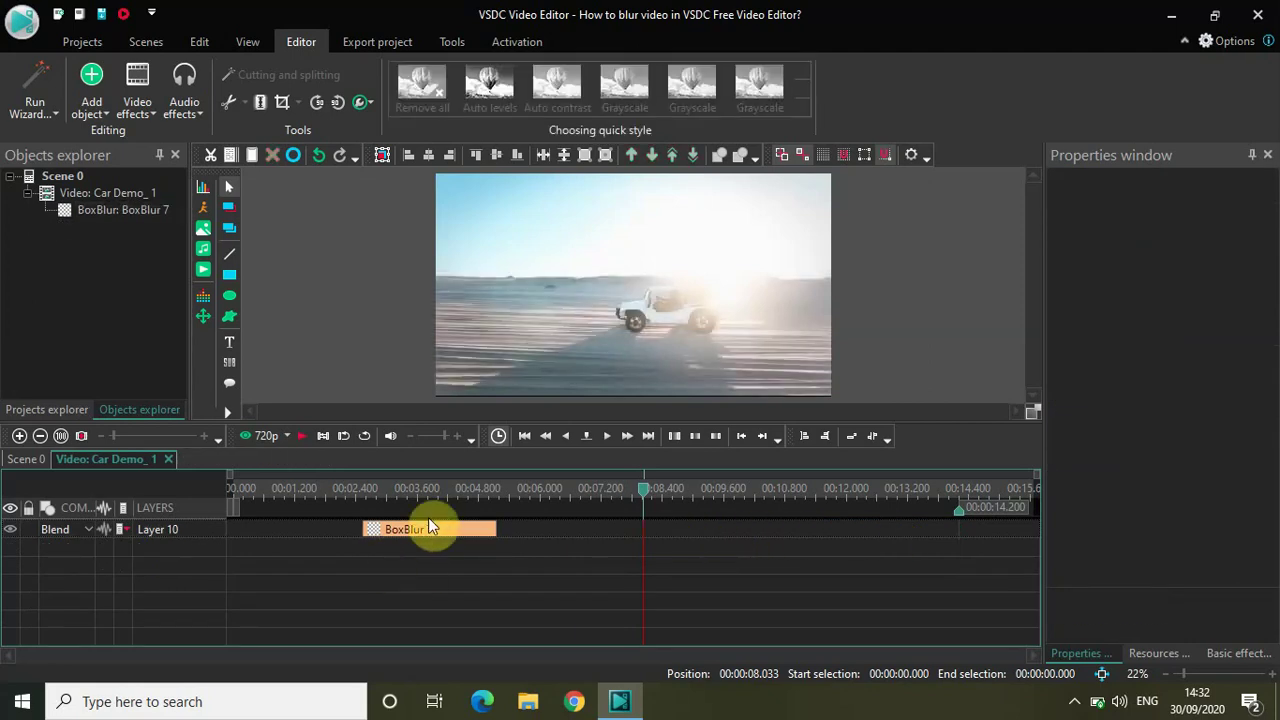
{"action": "left_click", "coordinate": [430, 537]}
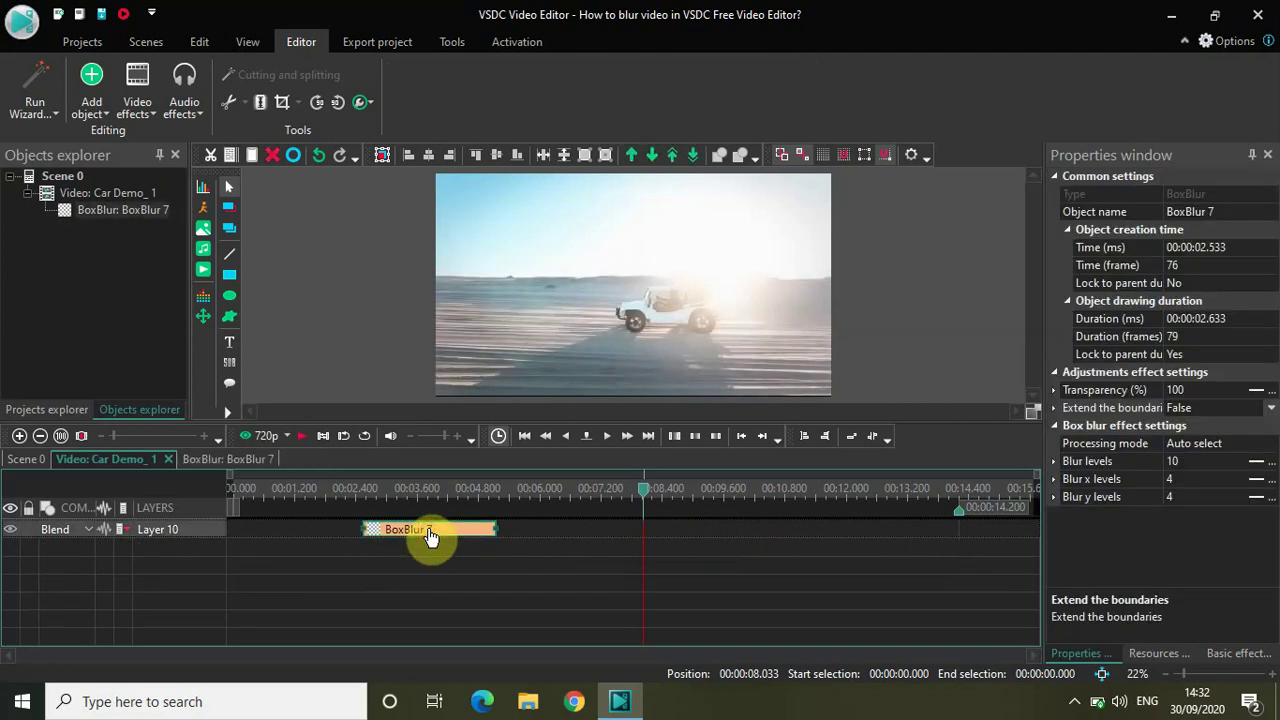
{"action": "key", "text": "Delete"}
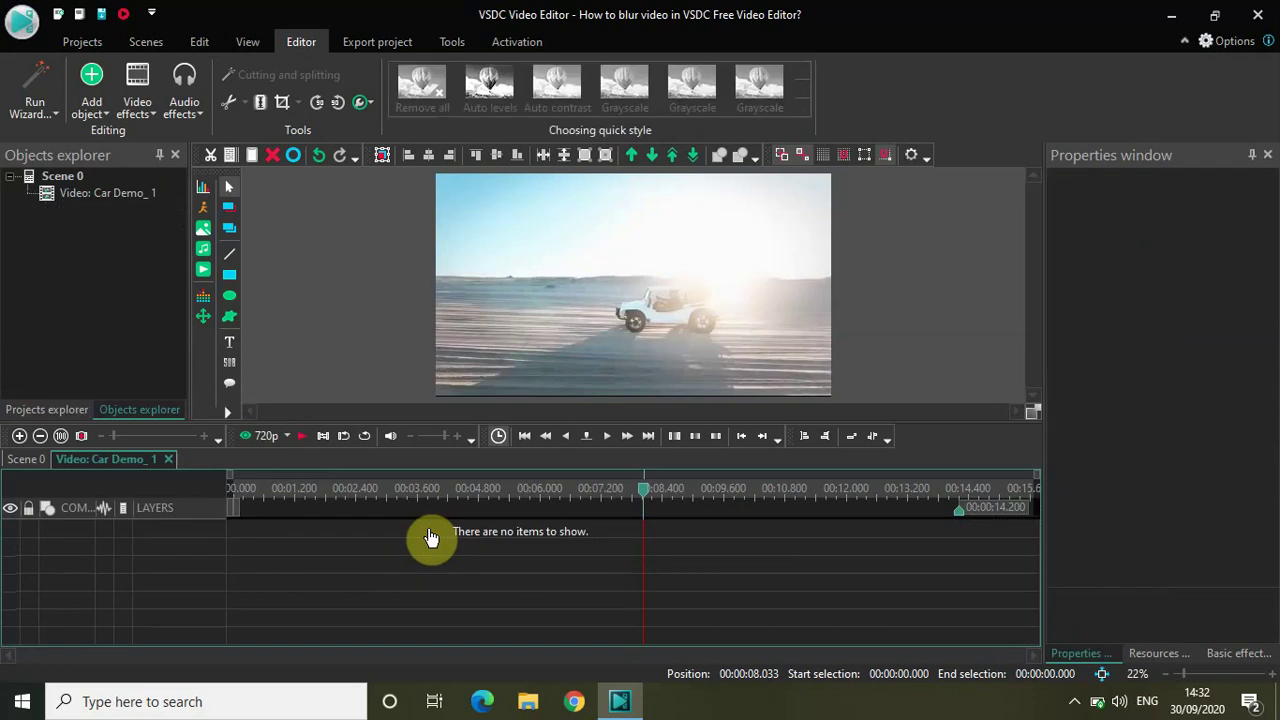
Rewind the playhead to the start of the video.
{"action": "left_click", "coordinate": [343, 497]}
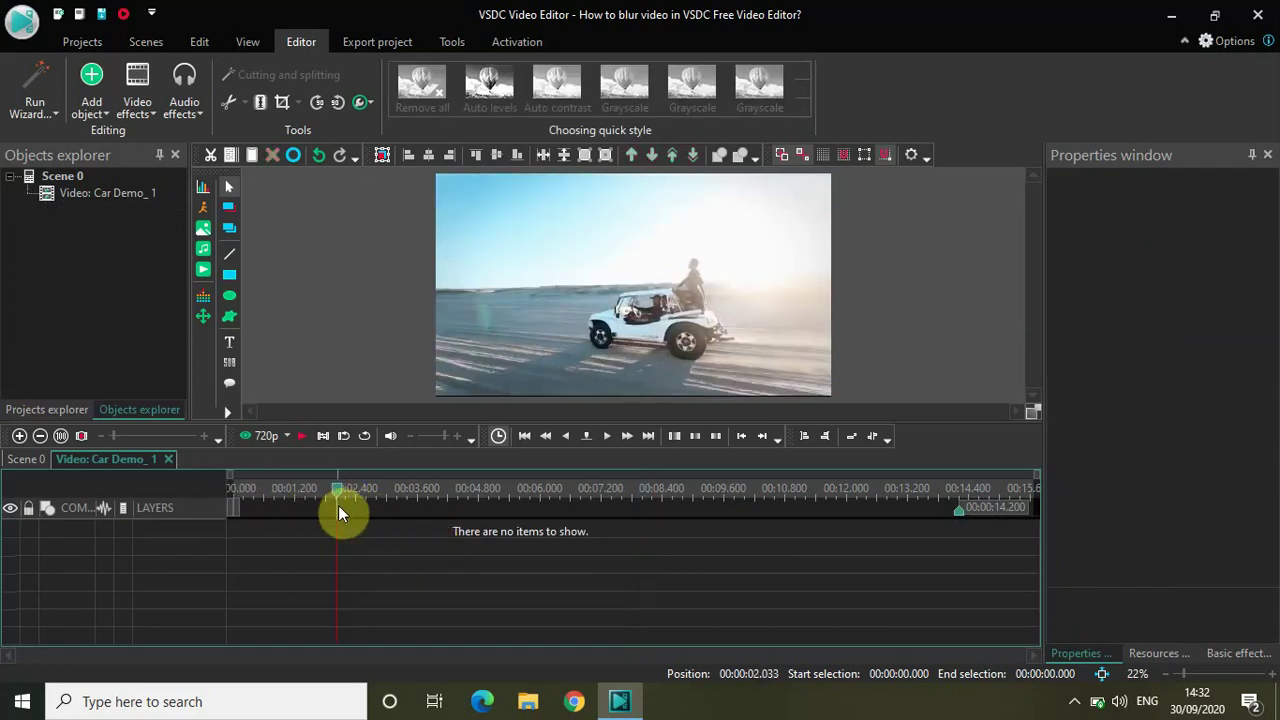
{"action": "left_click_drag", "start_coordinate": [338, 500], "coordinate": [150, 492]}
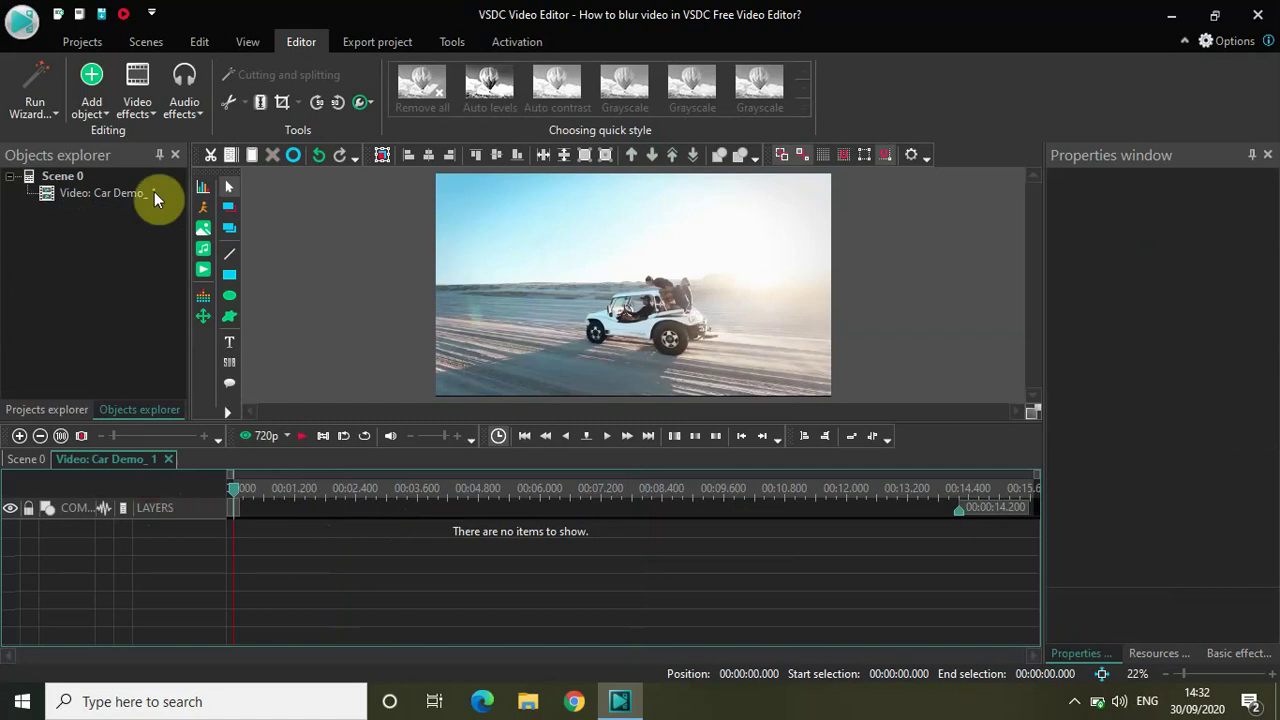
{"action": "left_click", "coordinate": [143, 117]}
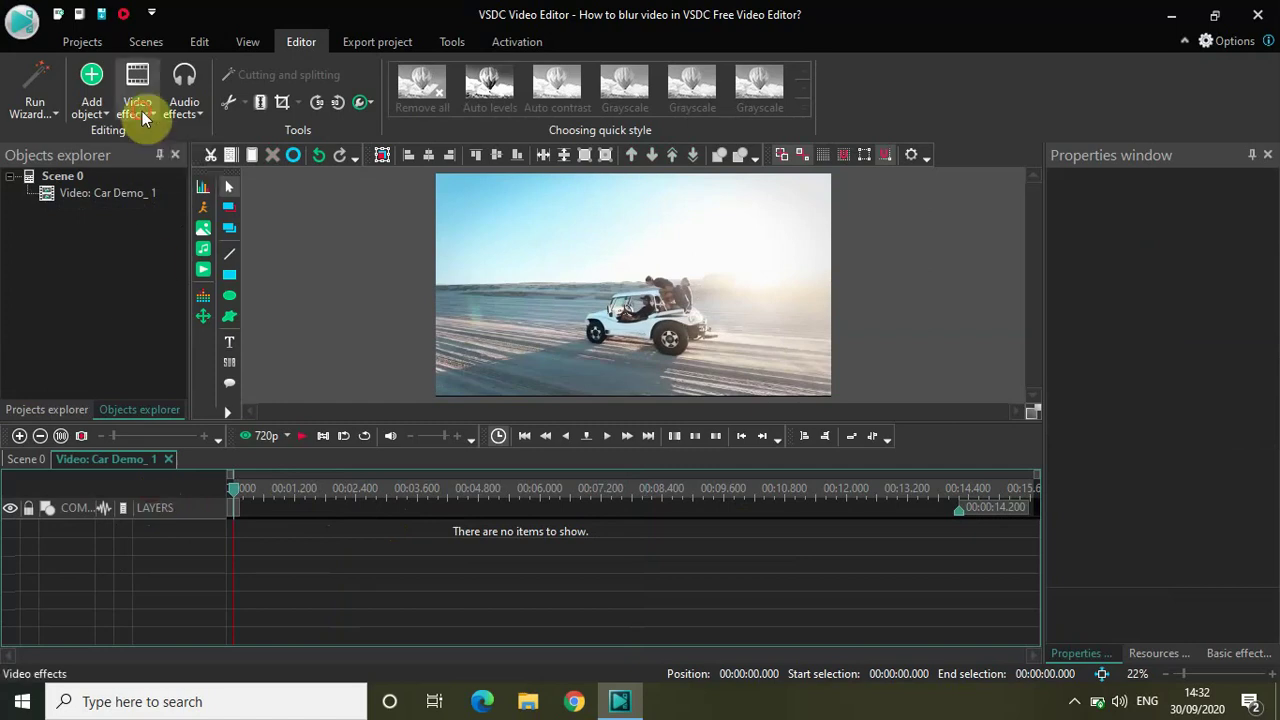
{"action": "mouse_move", "coordinate": [173, 177]}
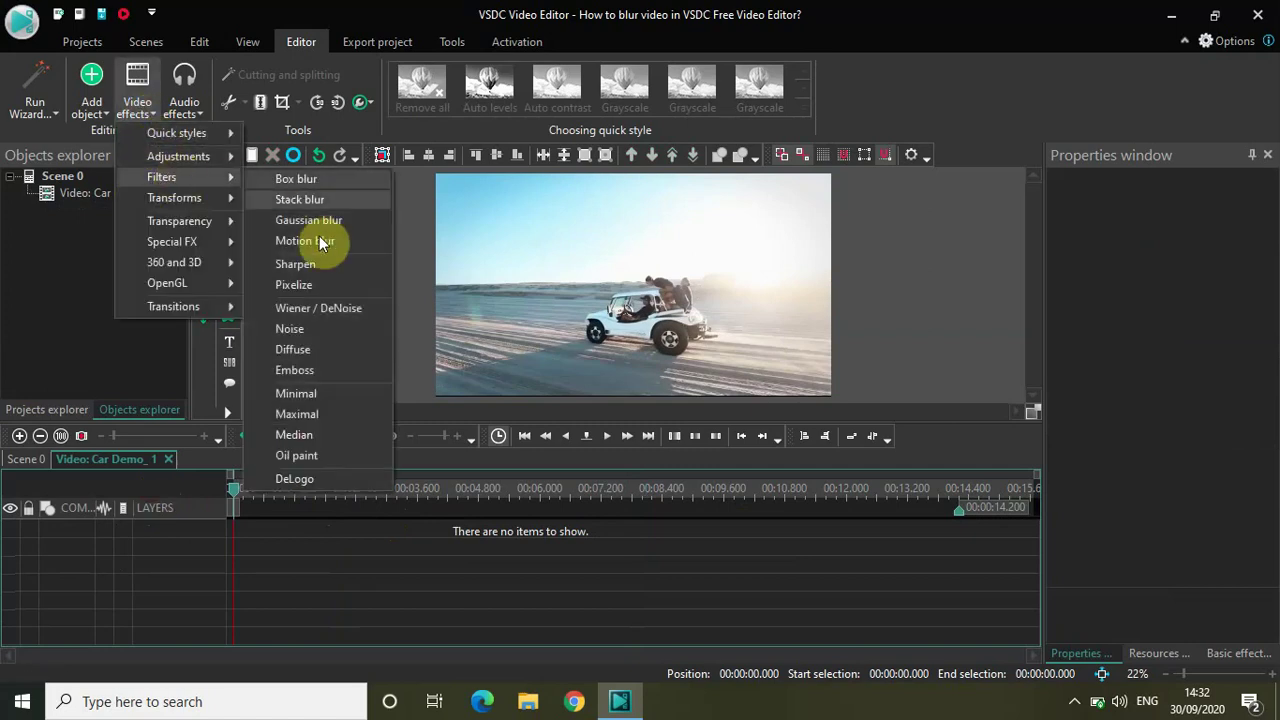
Add a DeLogo filter over the full 14.200 s and select its pixelated region.
{"action": "left_click", "coordinate": [300, 478]}
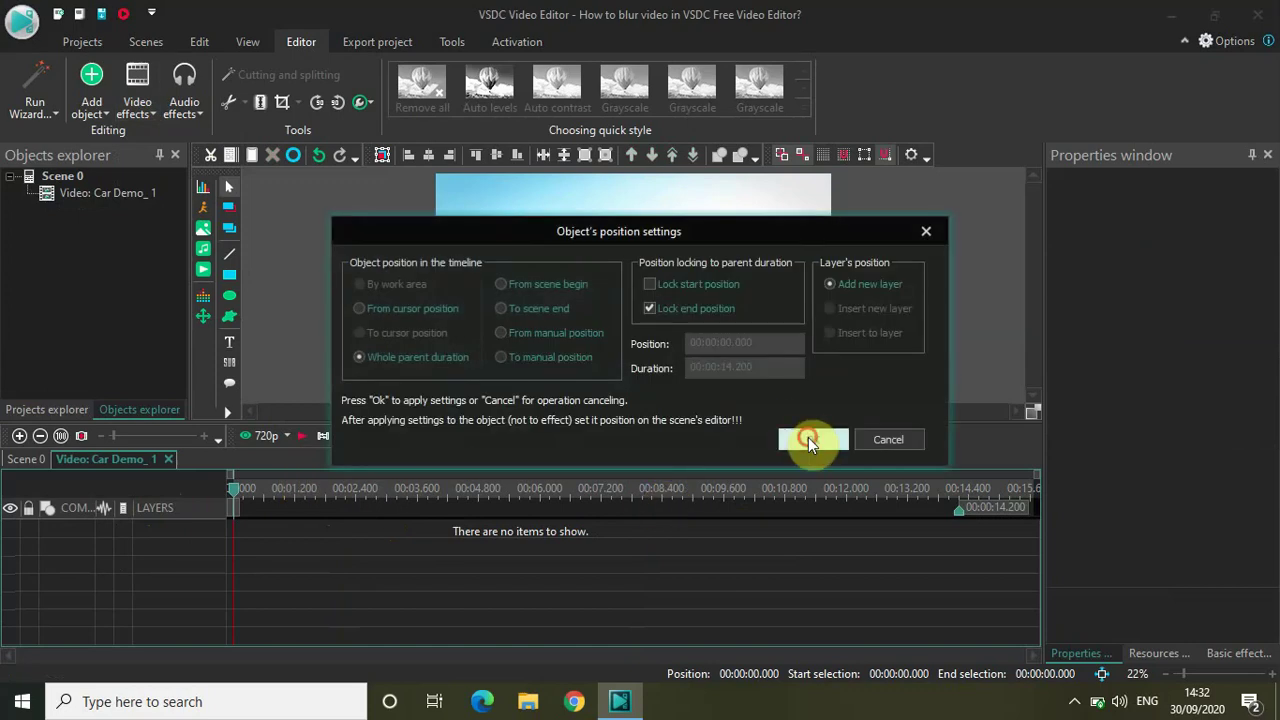
{"action": "left_click", "coordinate": [808, 439]}
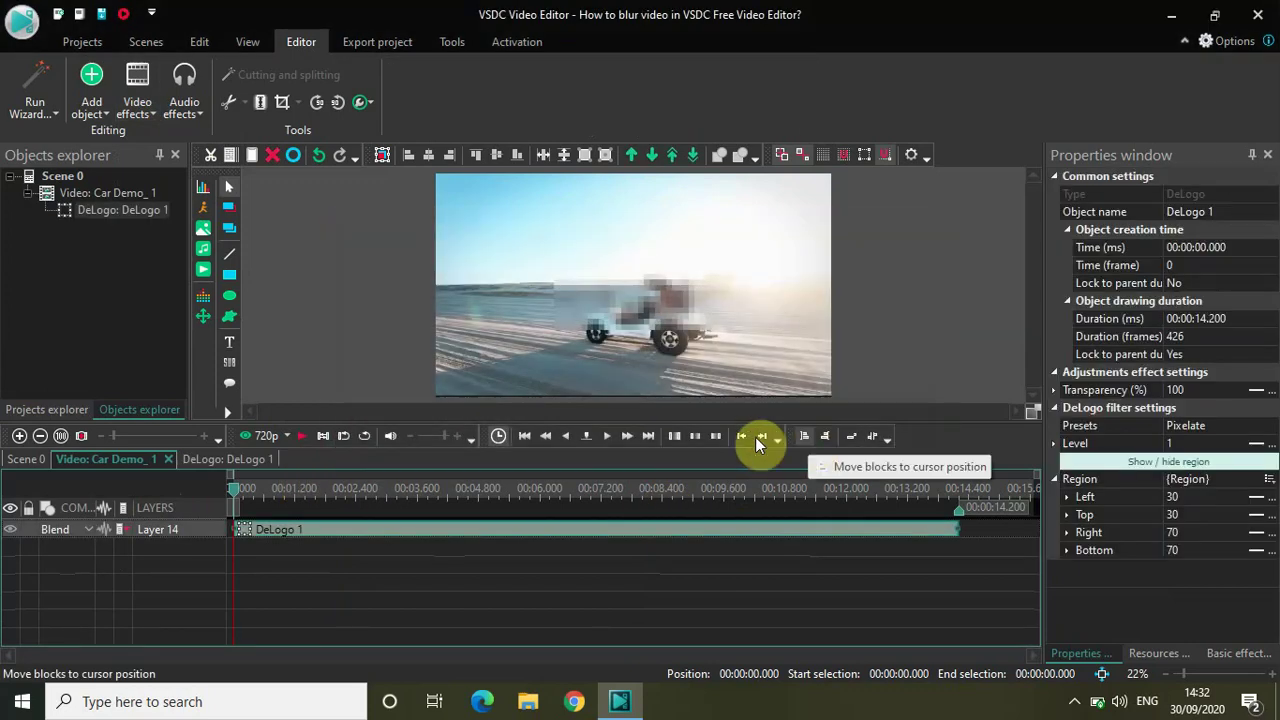
{"action": "left_click", "coordinate": [637, 306]}
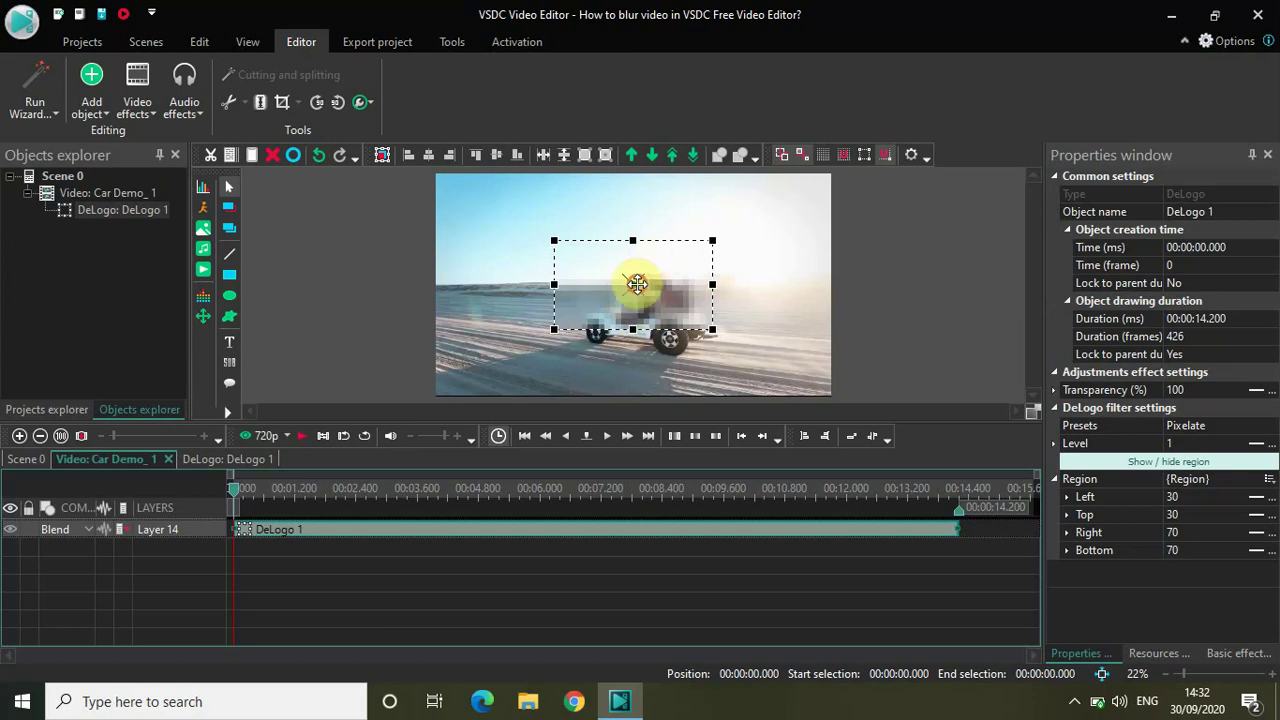
Drag the DeLogo rectangle over the car so it spans Left 28.802 to Right 68.802, Top 39.722 to Bottom 79.722.
{"action": "left_click_drag", "start_coordinate": [640, 286], "coordinate": [607, 321]}
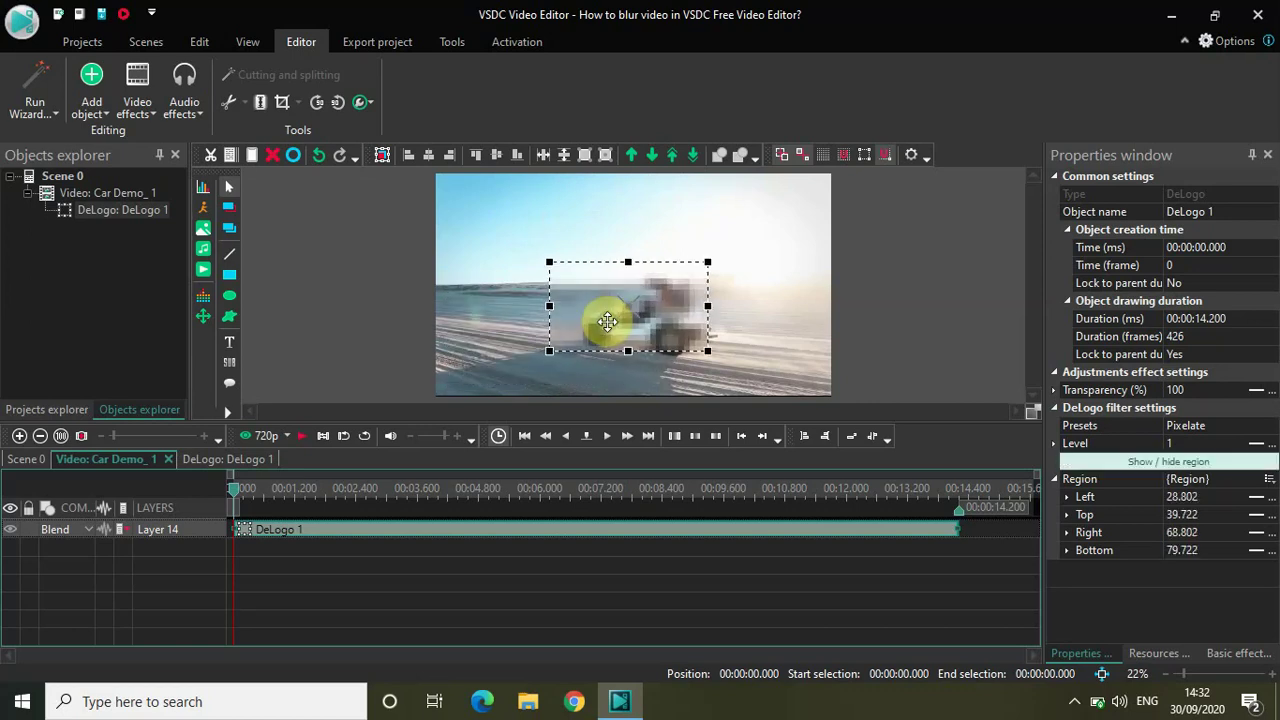
Collapse the region coordinates and set the DeLogo level to 10.
{"action": "left_click", "coordinate": [1053, 480]}
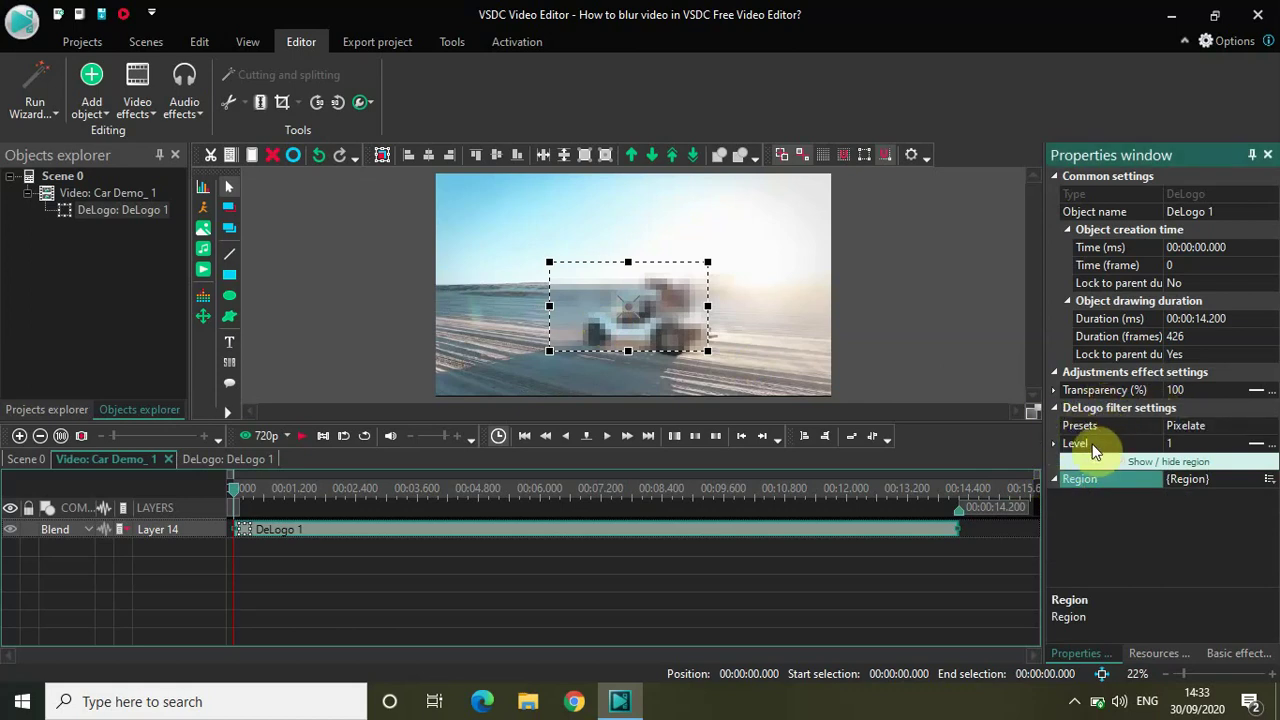
{"action": "left_click", "coordinate": [1196, 446]}
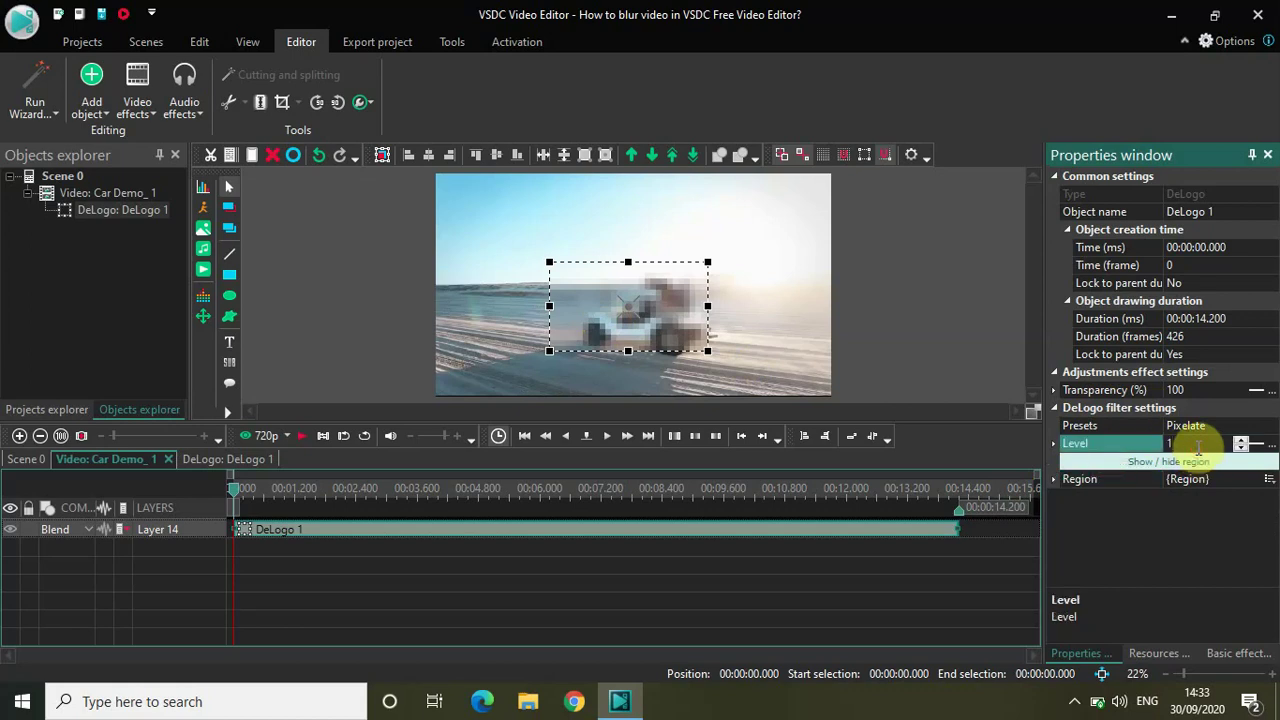
{"action": "type", "text": "10"}
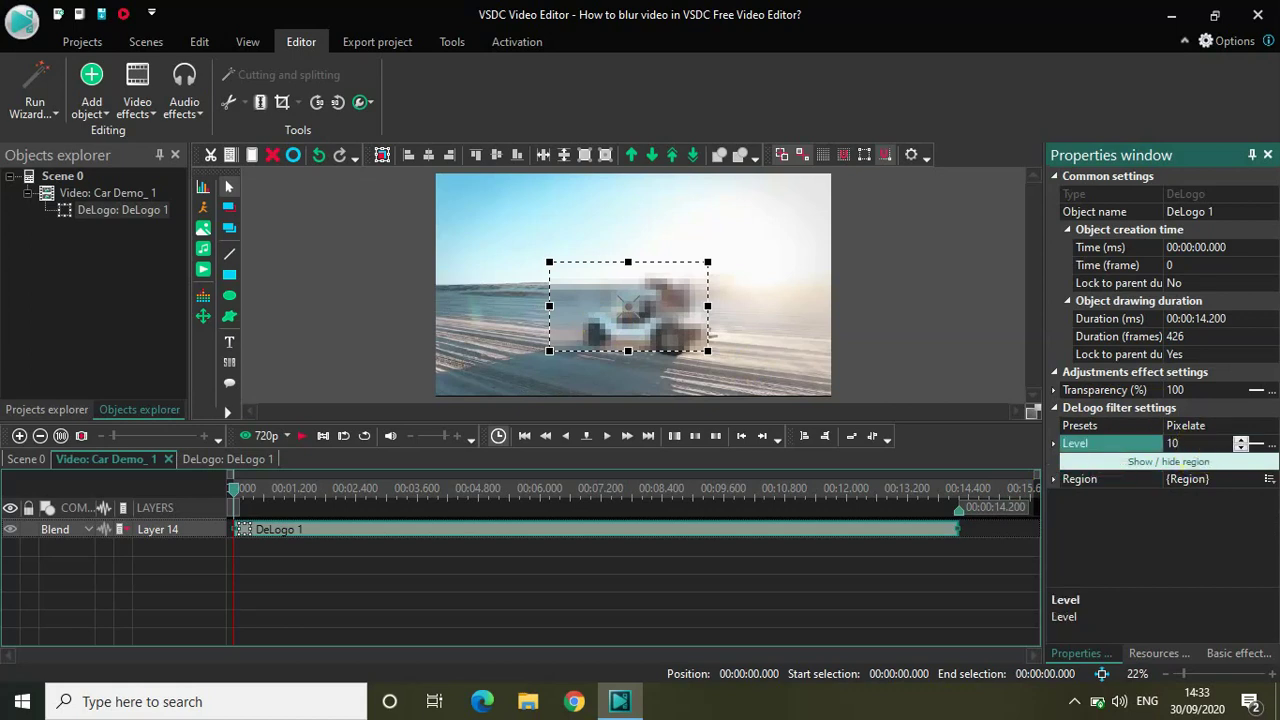
{"action": "key", "text": "Return"}
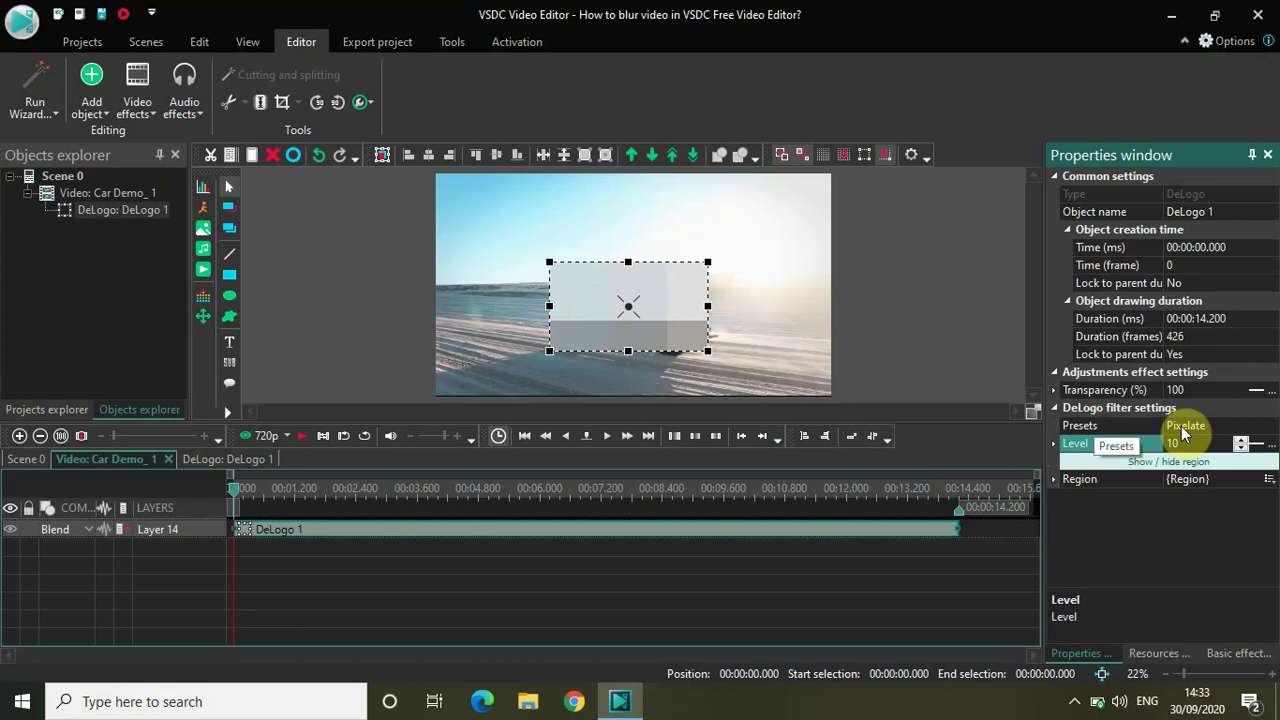
Keep Box Blur as the DeLogo preset and reposition the blur region on the frame.
{"action": "left_click", "coordinate": [1210, 428]}
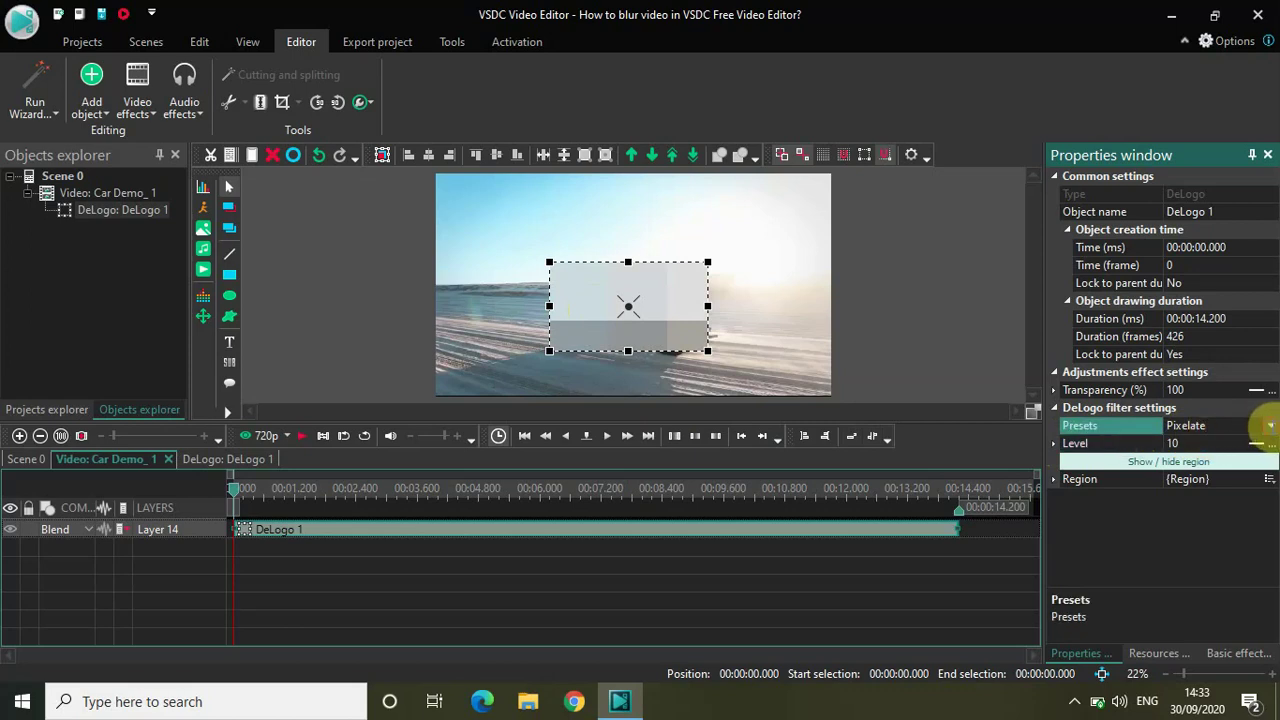
{"action": "left_click", "coordinate": [1270, 426]}
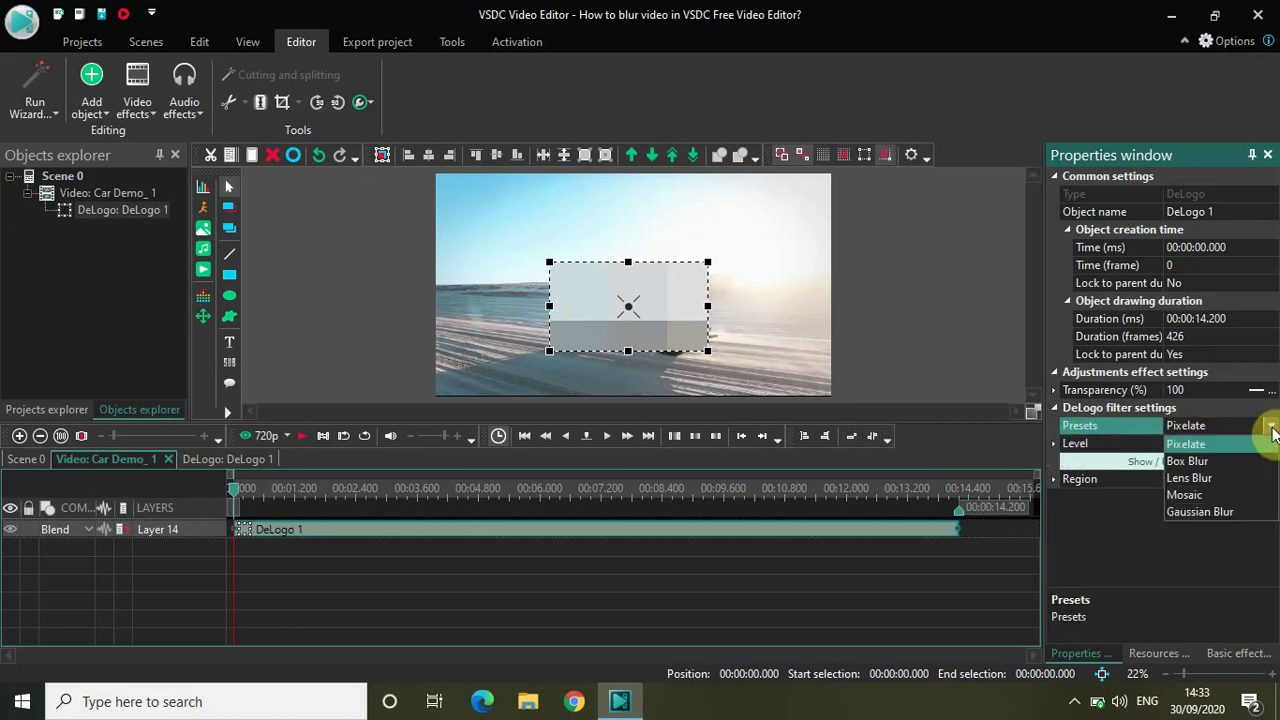
{"action": "left_click", "coordinate": [1206, 462]}
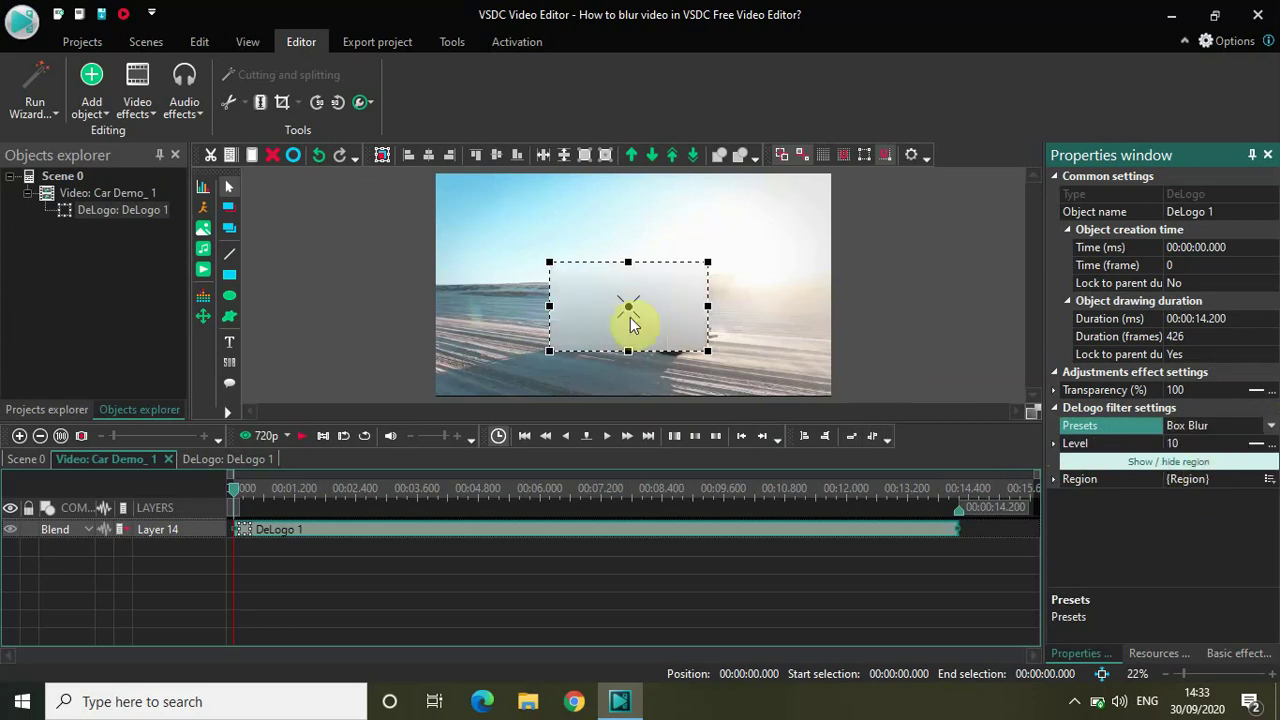
{"action": "left_click", "coordinate": [623, 306]}
{"action": "left_click_drag", "start_coordinate": [576, 334], "coordinate": [646, 313]}
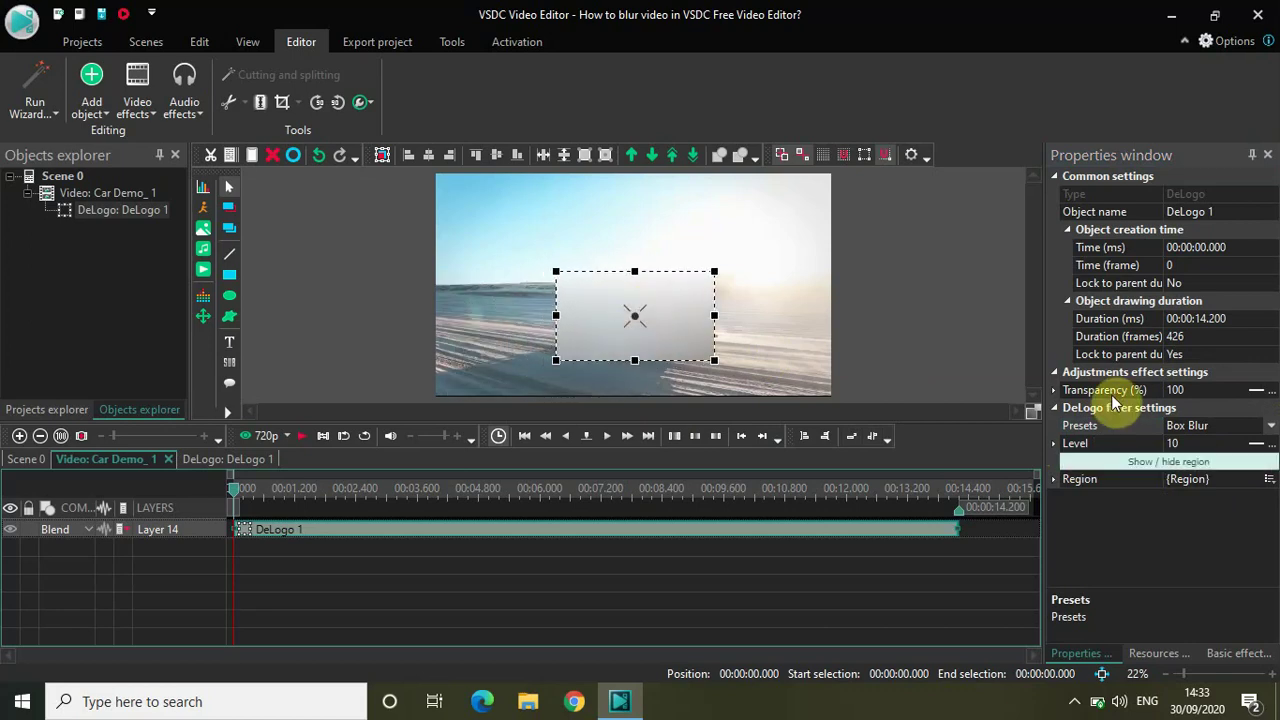
Compare the Mosaic and Gaussian Blur presets, then switch back to Box Blur.
{"action": "left_click", "coordinate": [1270, 426]}
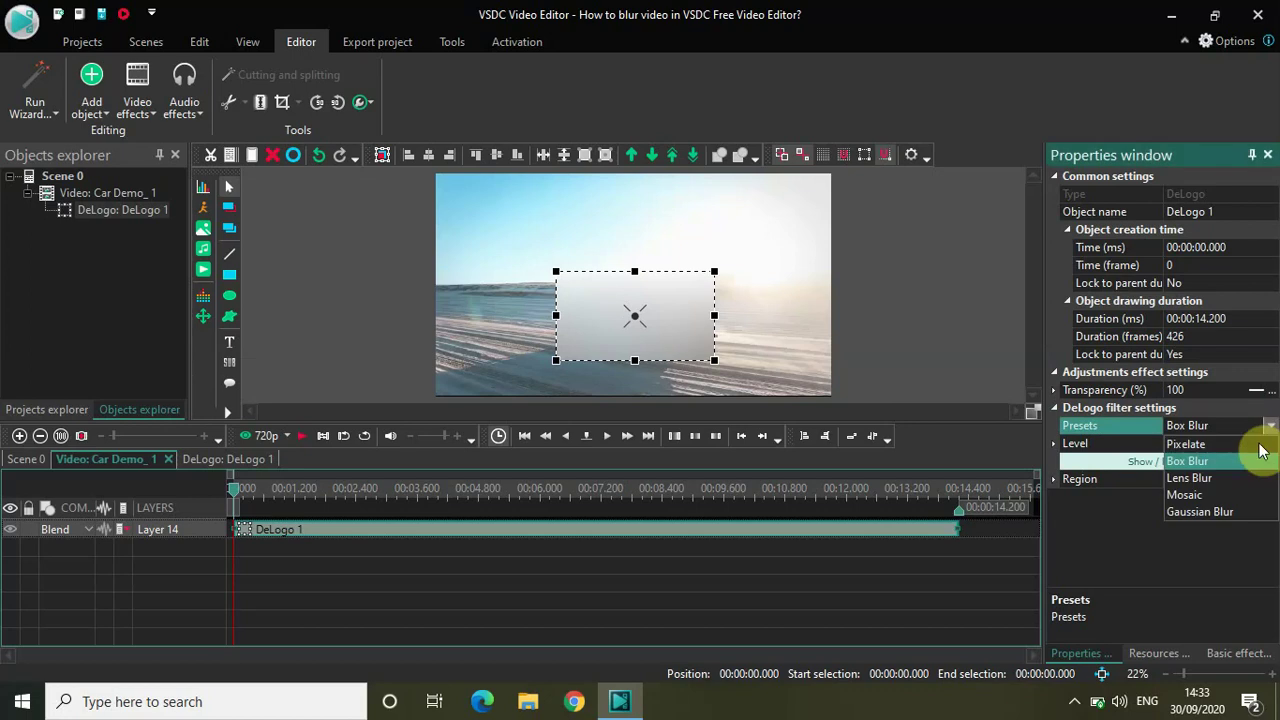
{"action": "left_click", "coordinate": [1214, 480]}
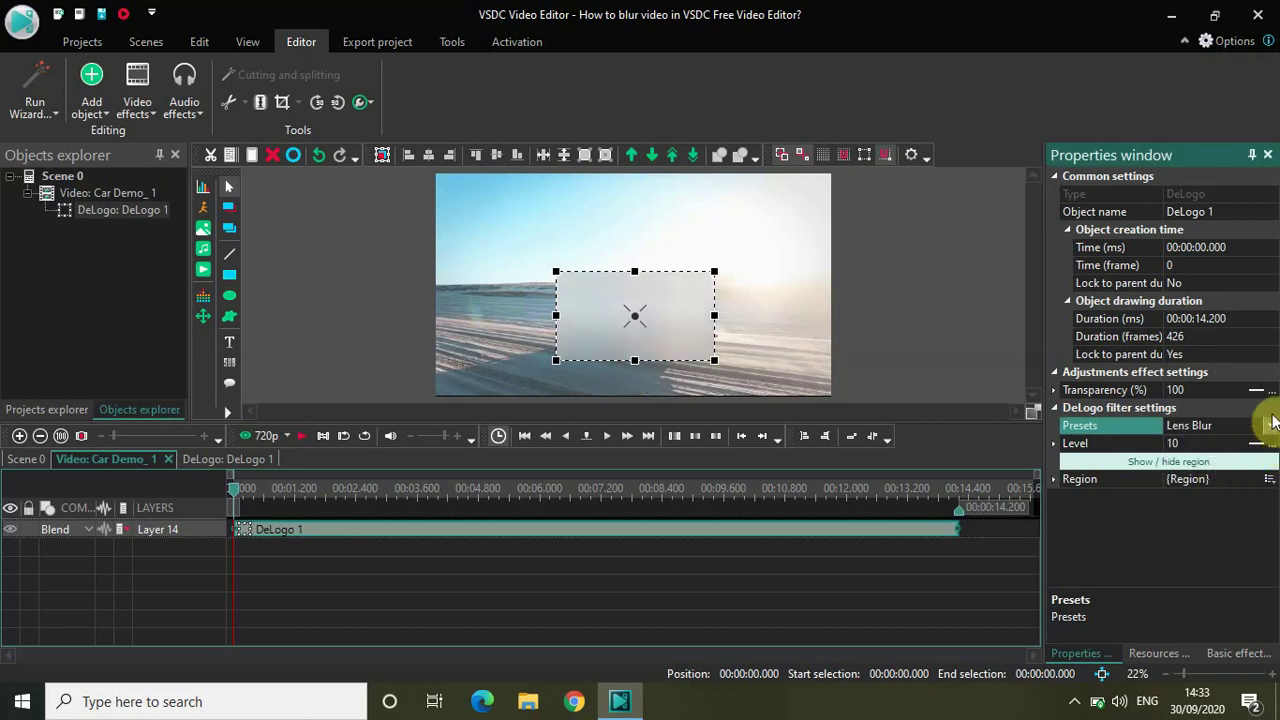
{"action": "left_click", "coordinate": [1271, 426]}
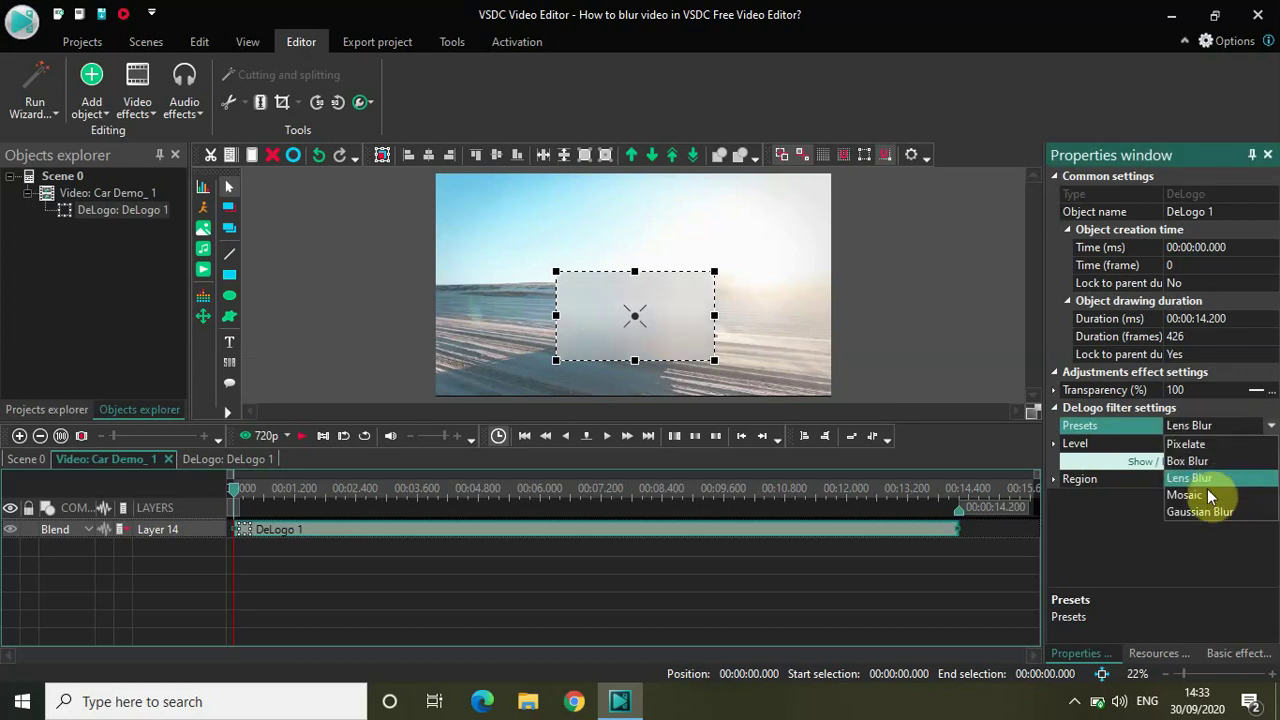
{"action": "left_click", "coordinate": [1208, 495]}
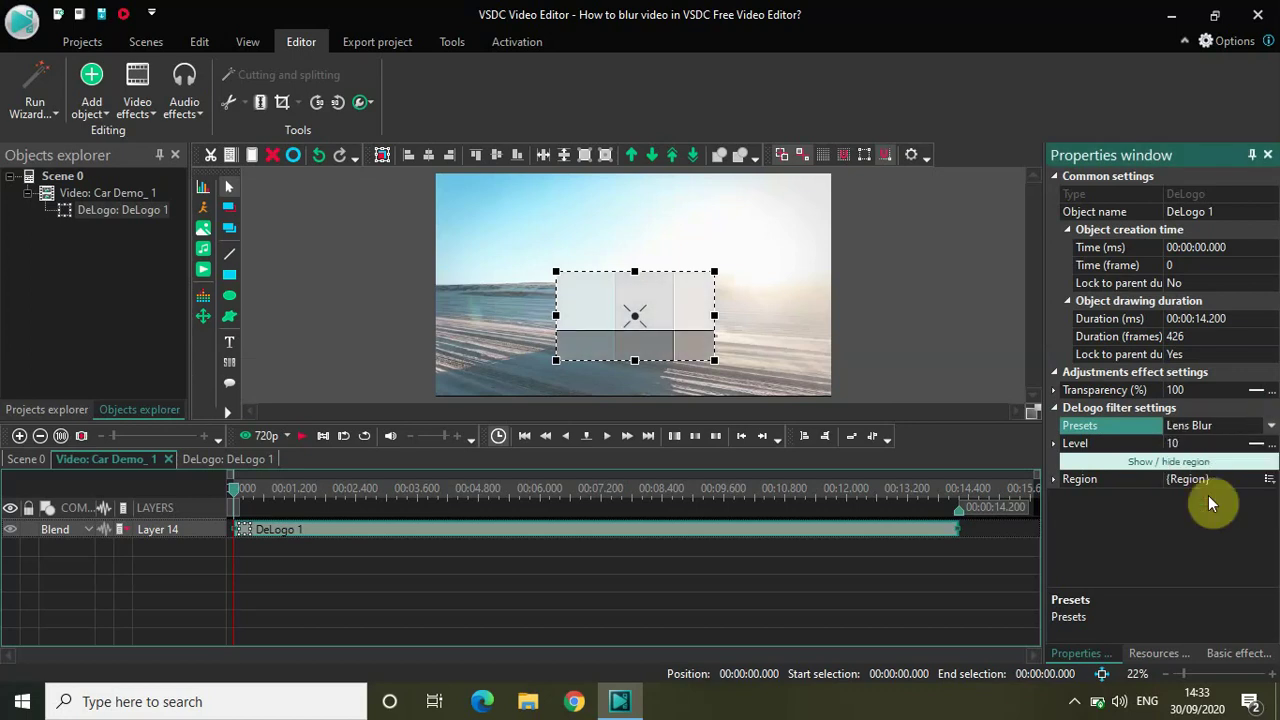
{"action": "left_click", "coordinate": [1271, 426]}
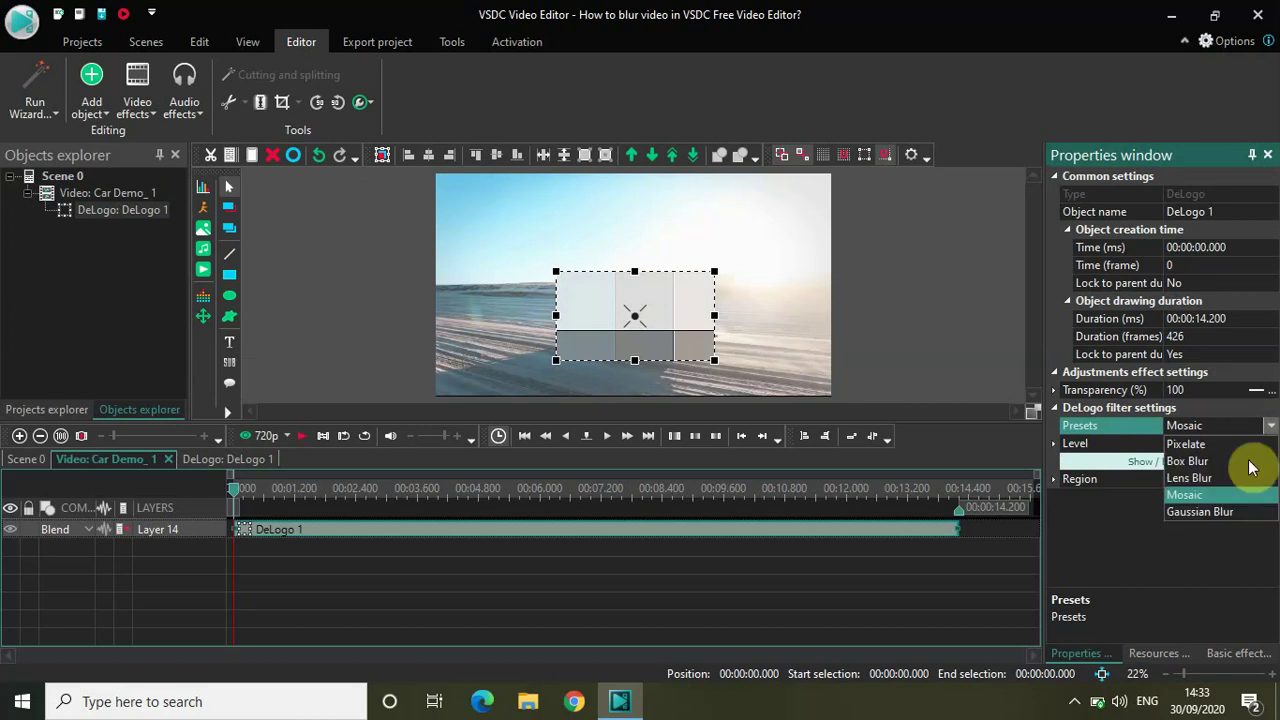
{"action": "left_click", "coordinate": [1223, 512]}
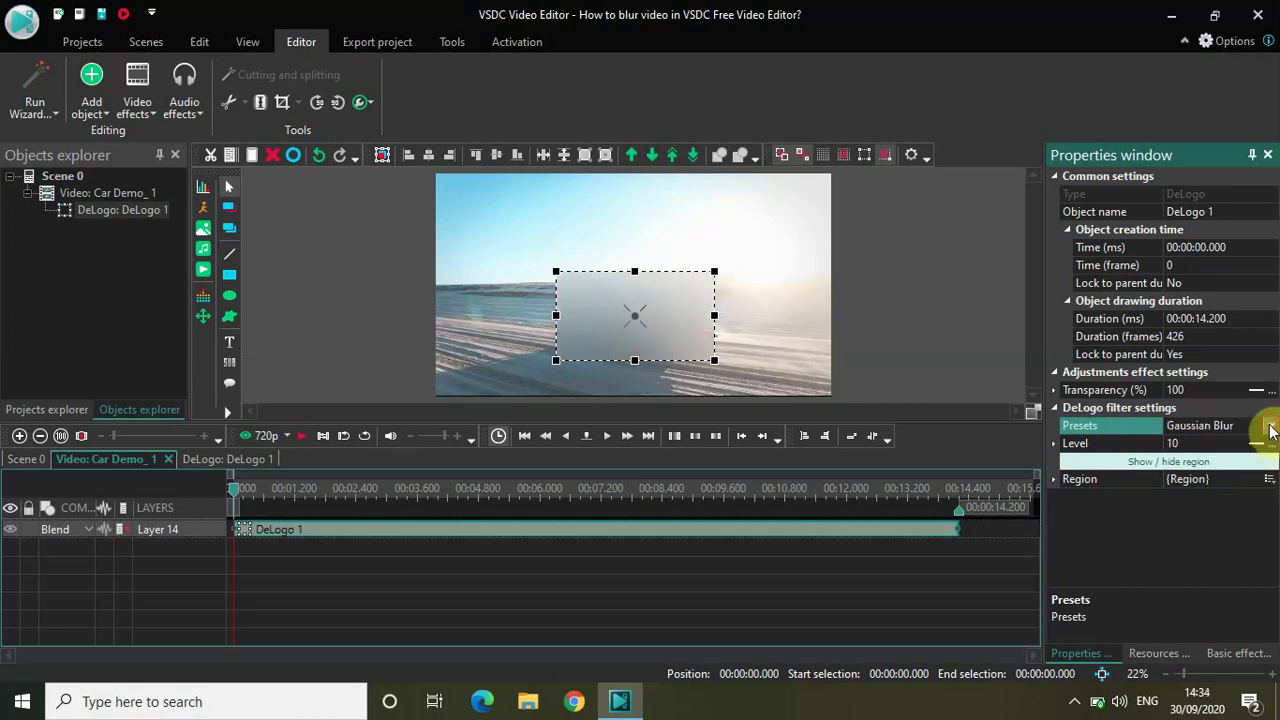
{"action": "left_click", "coordinate": [1271, 426]}
{"action": "left_click", "coordinate": [1215, 463]}
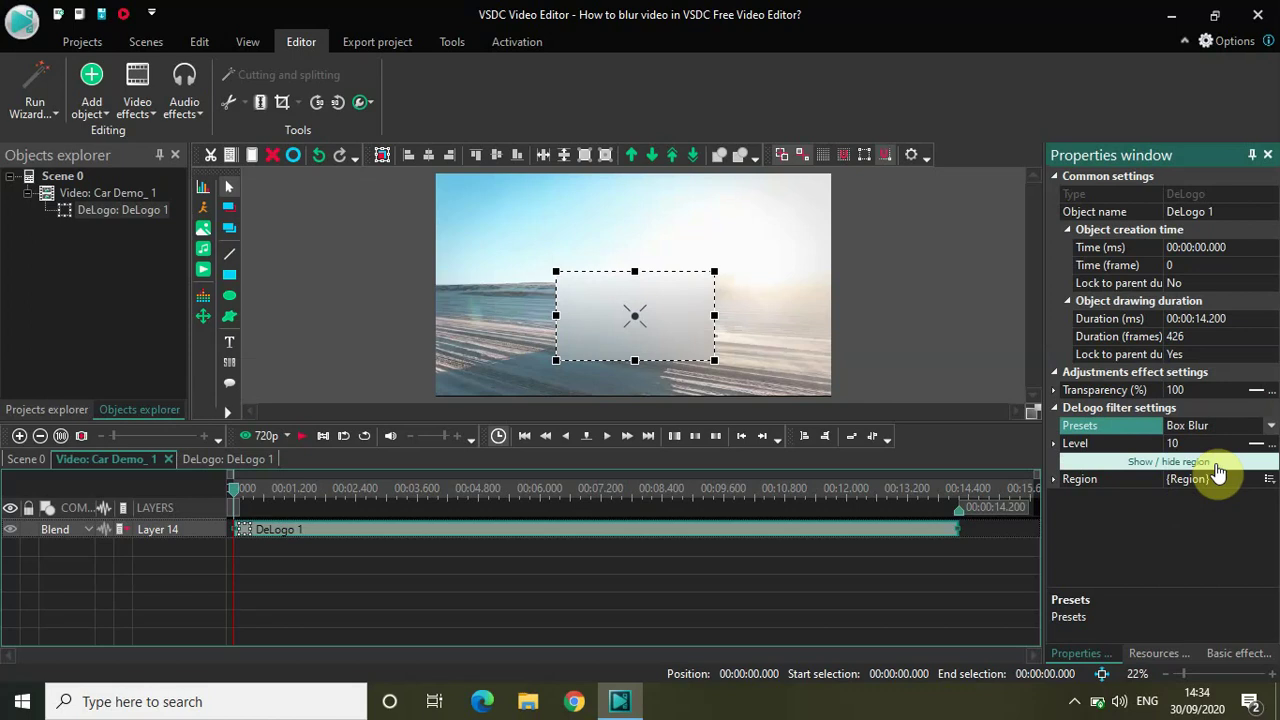
{"action": "left_click", "coordinate": [646, 317]}
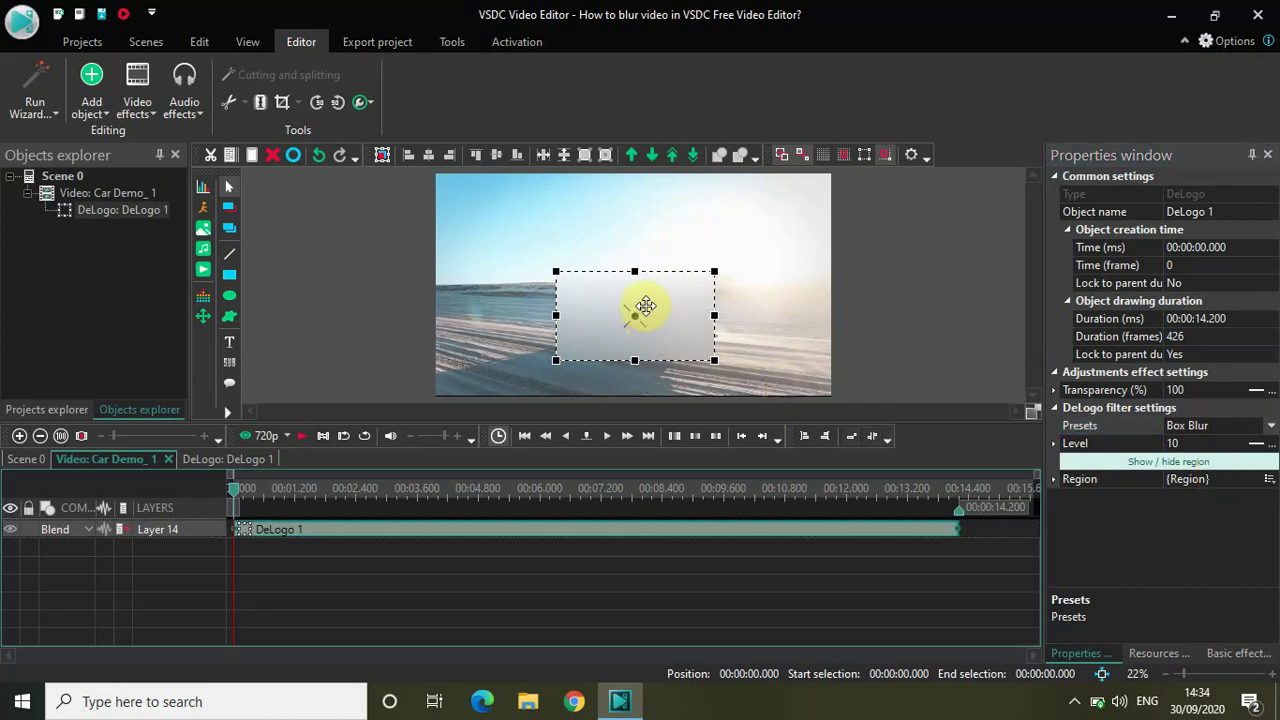
Nudge the blur region slightly up-left, then play the video from the start to about 10 s.
{"action": "left_click_drag", "start_coordinate": [646, 307], "coordinate": [641, 303]}
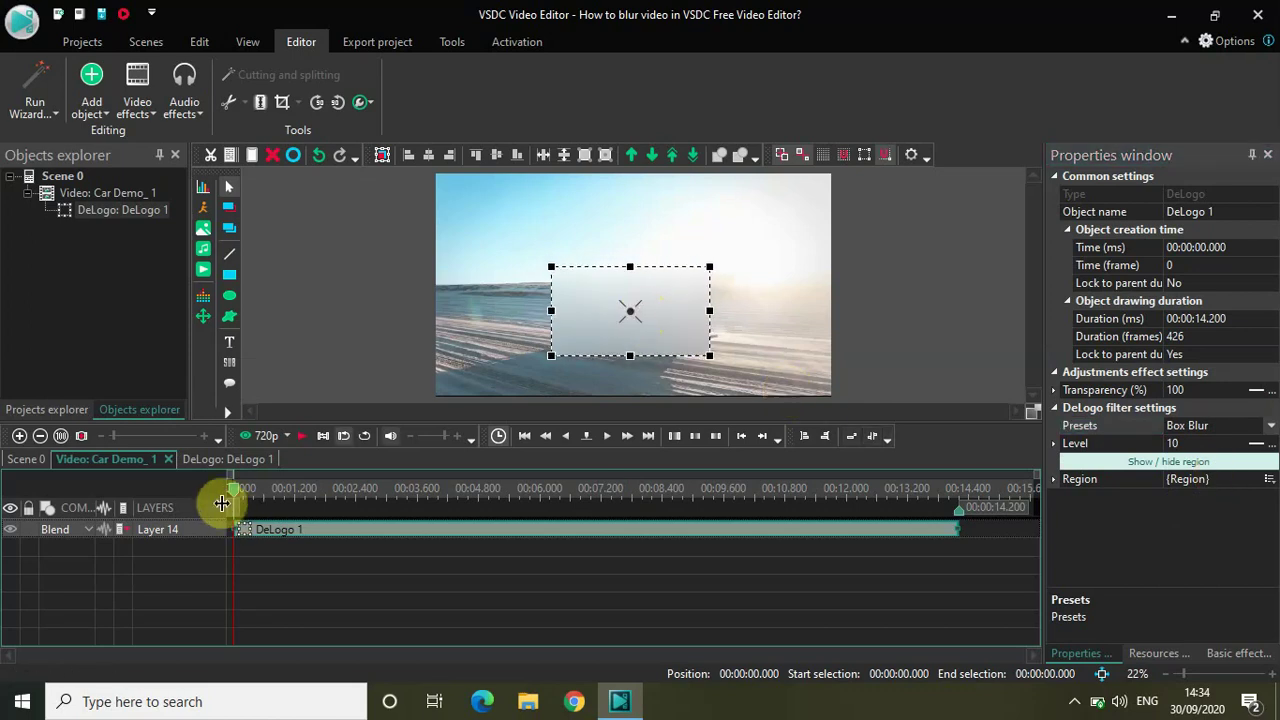
{"action": "left_click", "coordinate": [249, 487]}
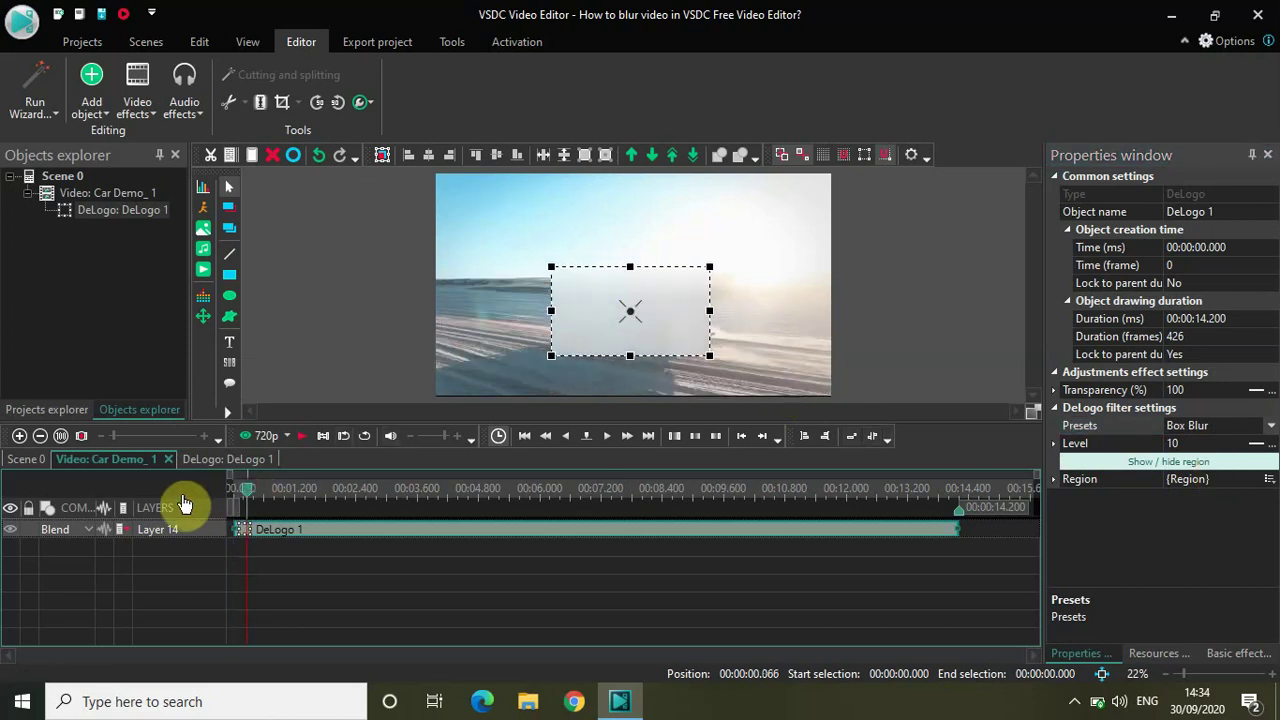
{"action": "key", "text": "Home"}
{"action": "left_click", "coordinate": [324, 284]}
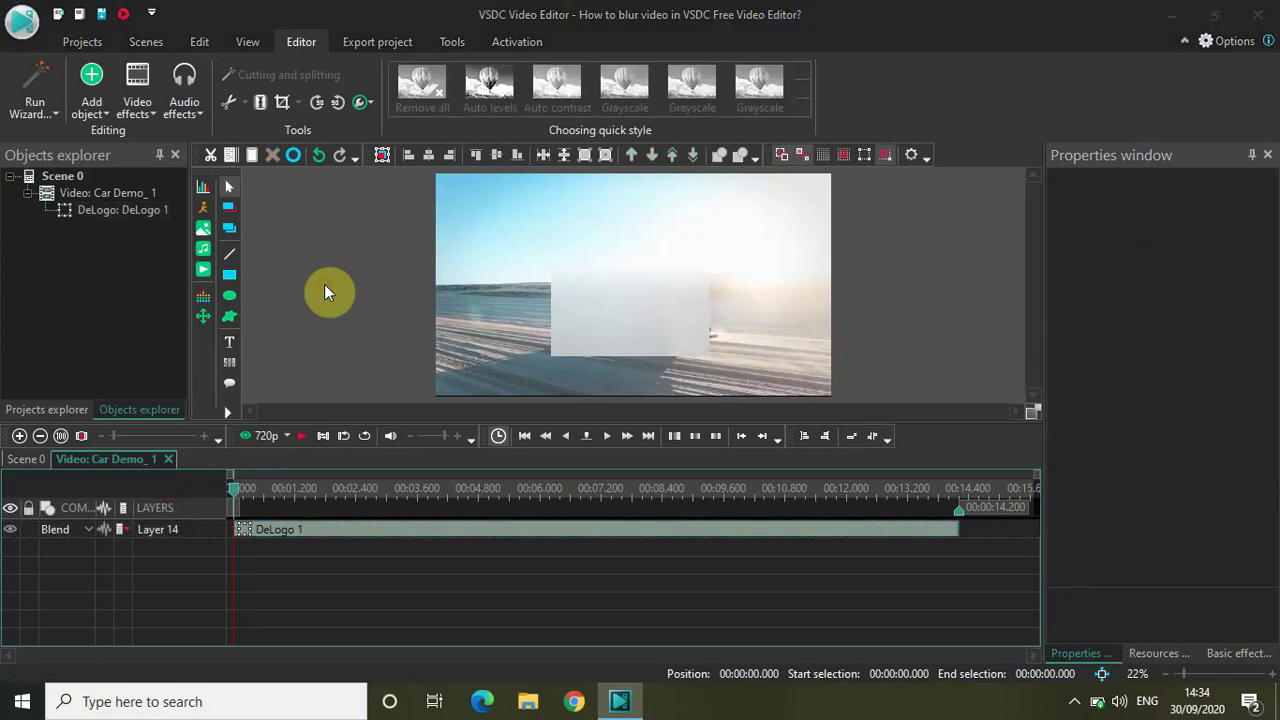
{"action": "key", "text": "space"}
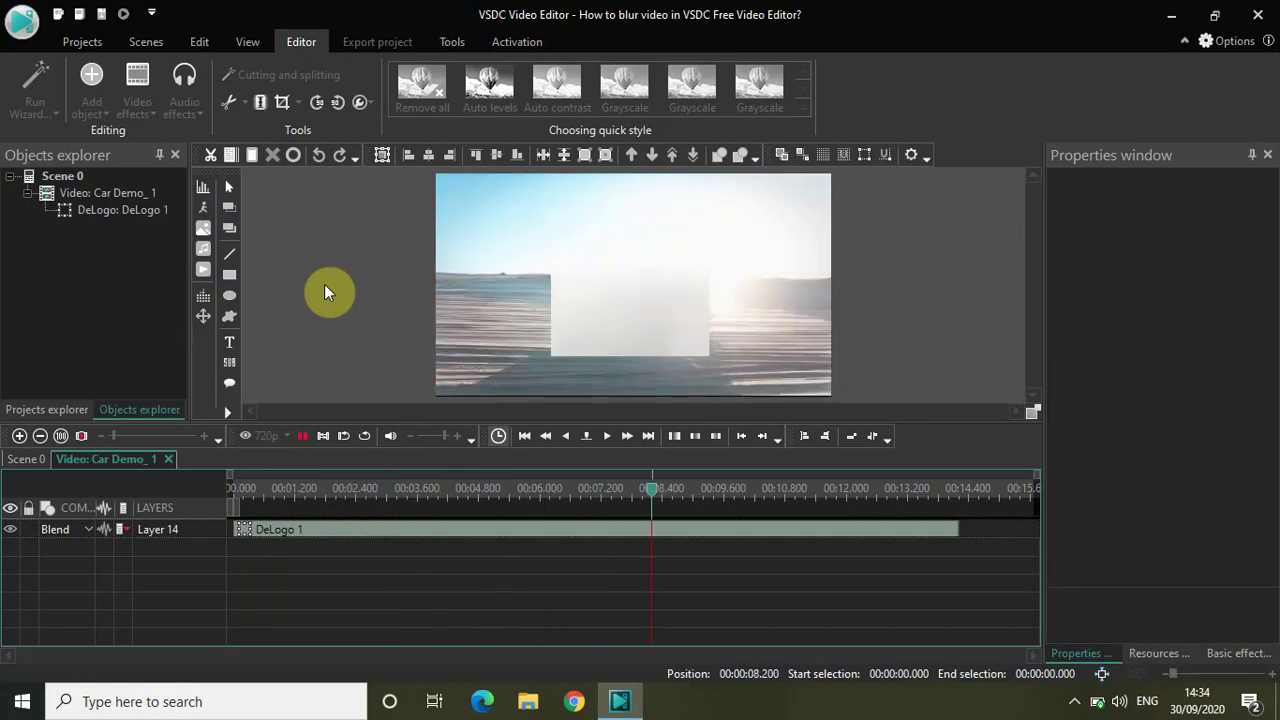
{"action": "key", "text": "space"}
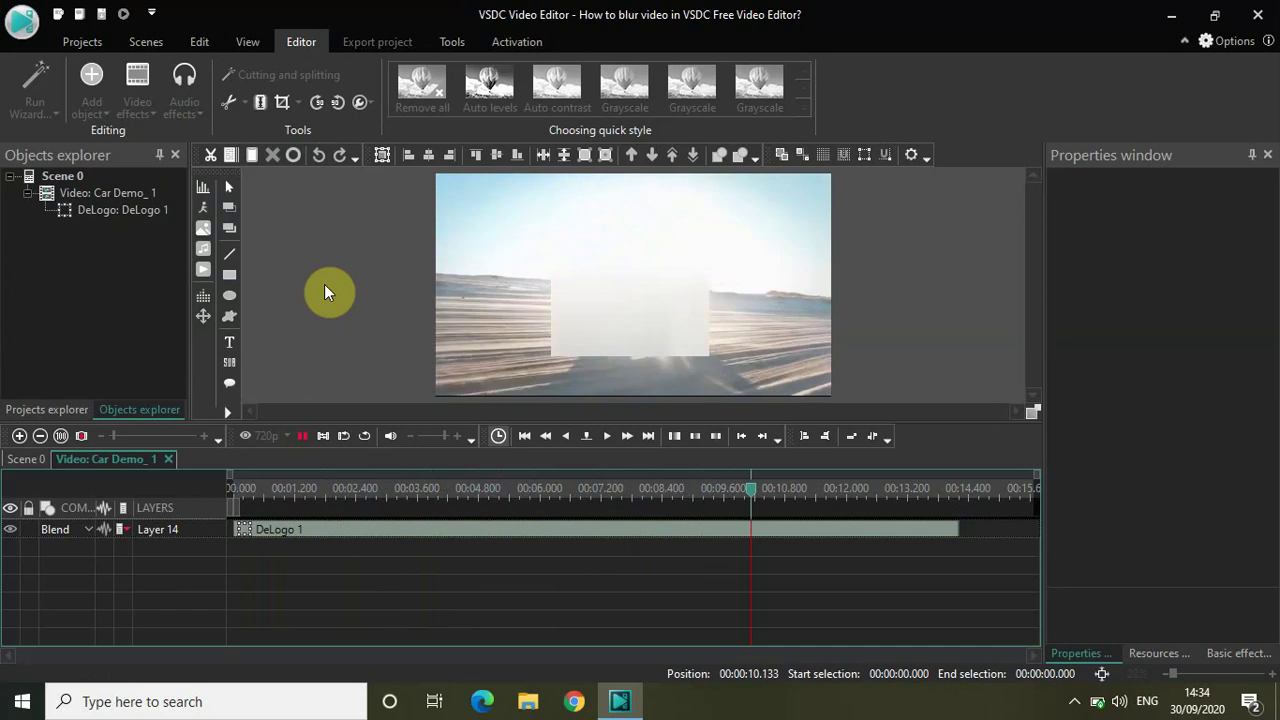
Trim the DeLogo 1 clip to start at 5.733 s and run for 2.766 s.
{"action": "left_click", "coordinate": [246, 528]}
{"action": "left_click_drag", "start_coordinate": [246, 528], "coordinate": [294, 534]}
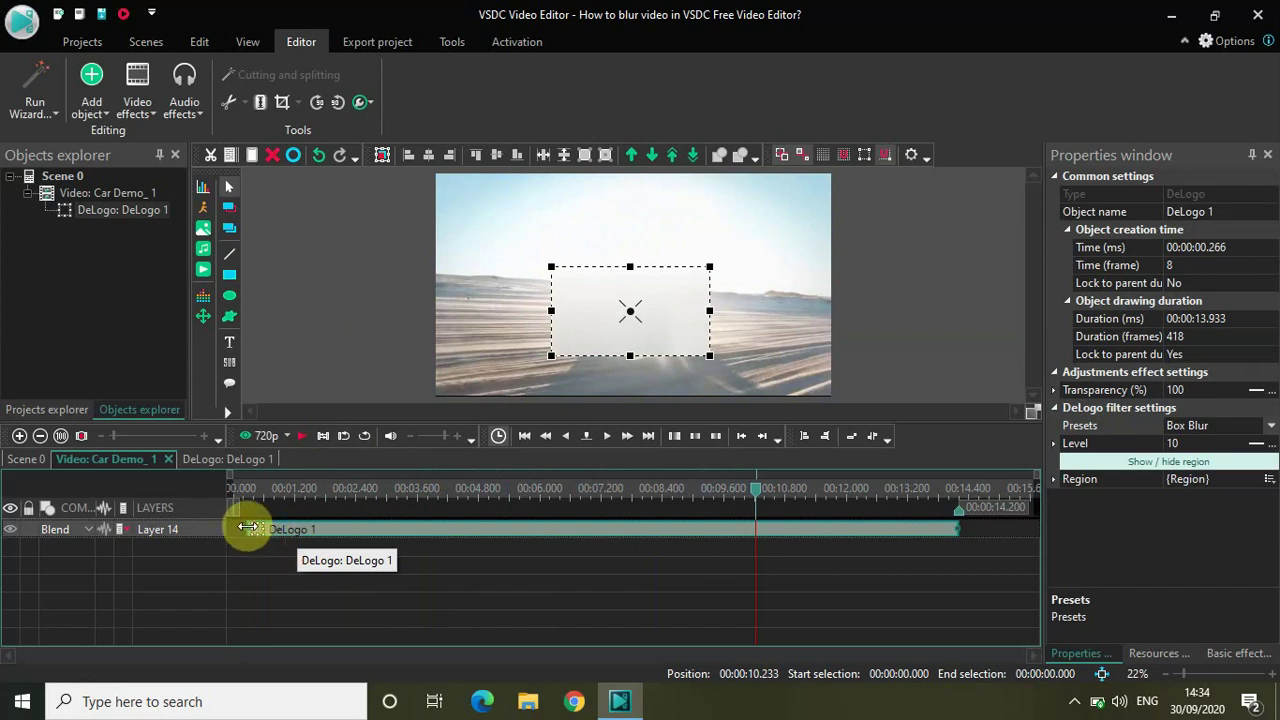
{"action": "left_click_drag", "start_coordinate": [250, 528], "coordinate": [528, 541]}
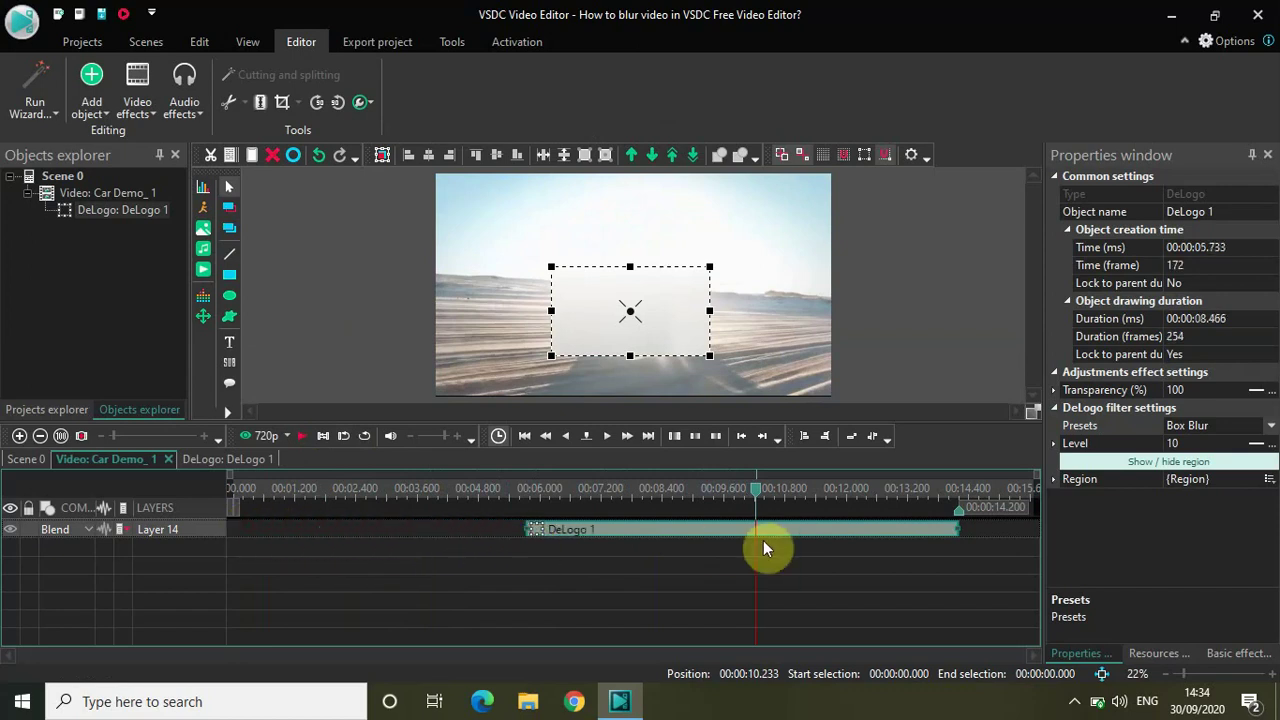
{"action": "left_click_drag", "start_coordinate": [955, 527], "coordinate": [665, 550]}
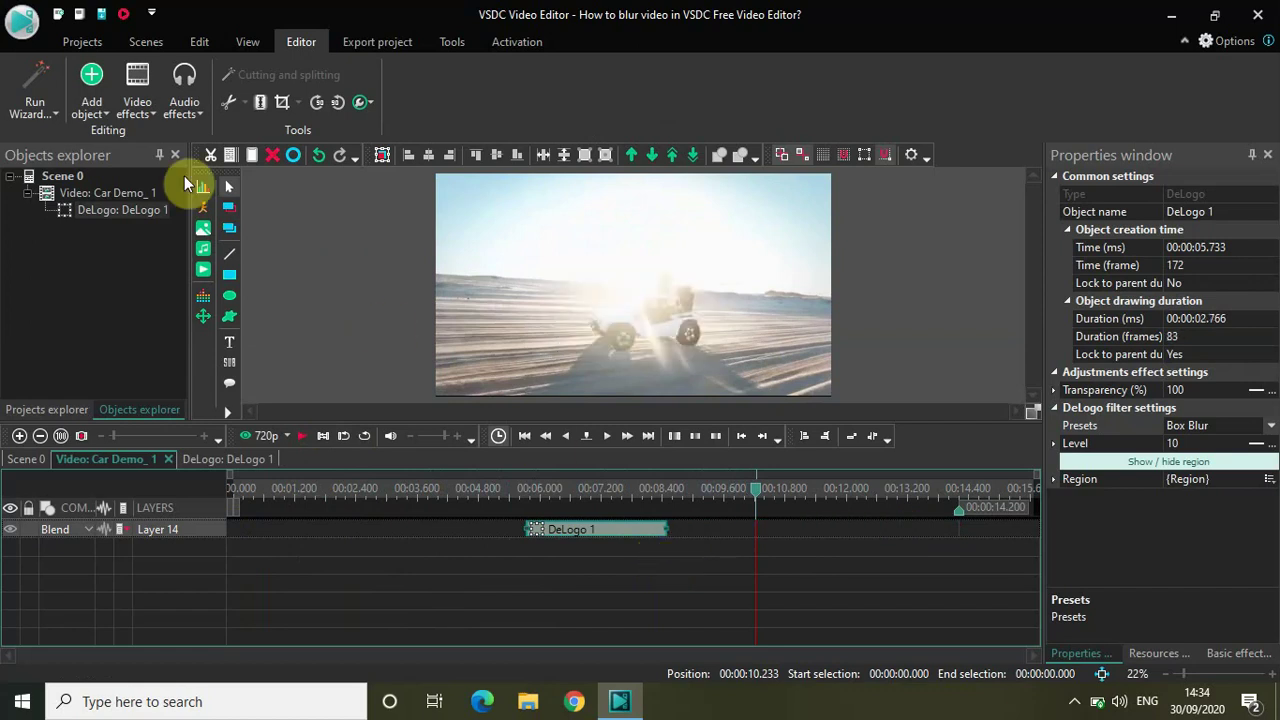
{"action": "left_click", "coordinate": [136, 88]}
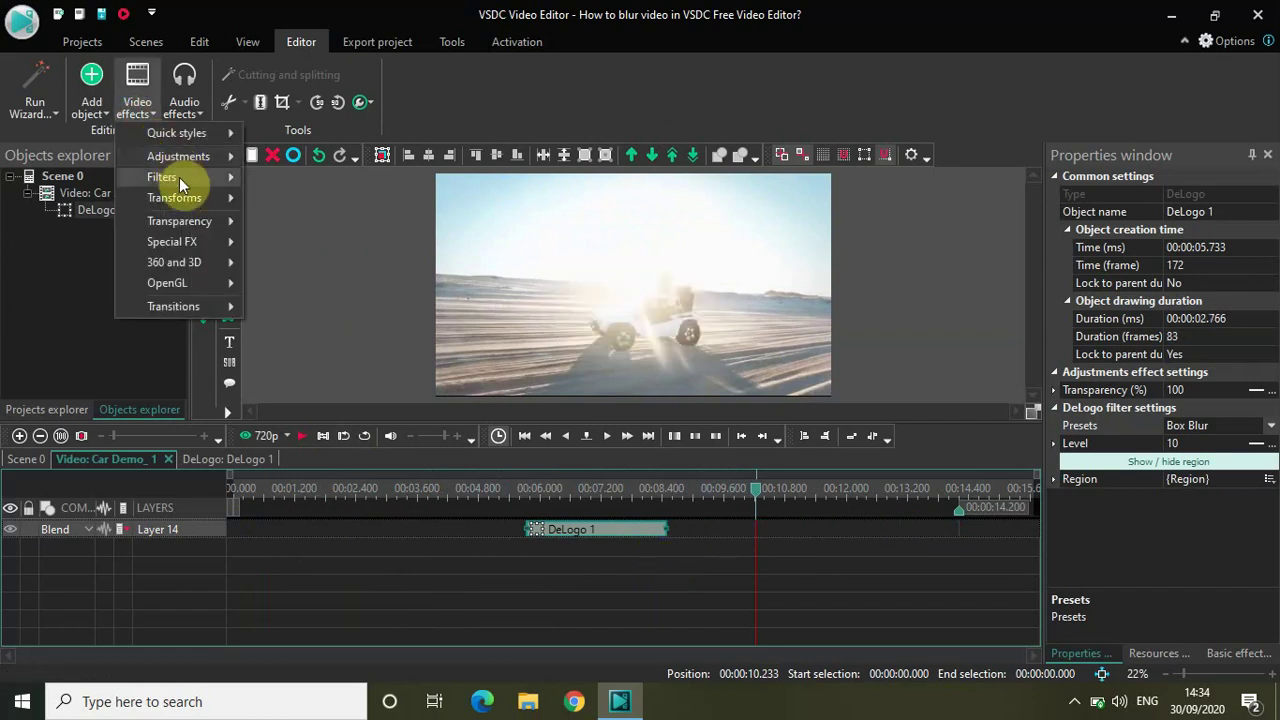
Dismiss the Filters menu without adding an effect and reselect the DeLogo 1 clip.
{"action": "mouse_move", "coordinate": [179, 177]}
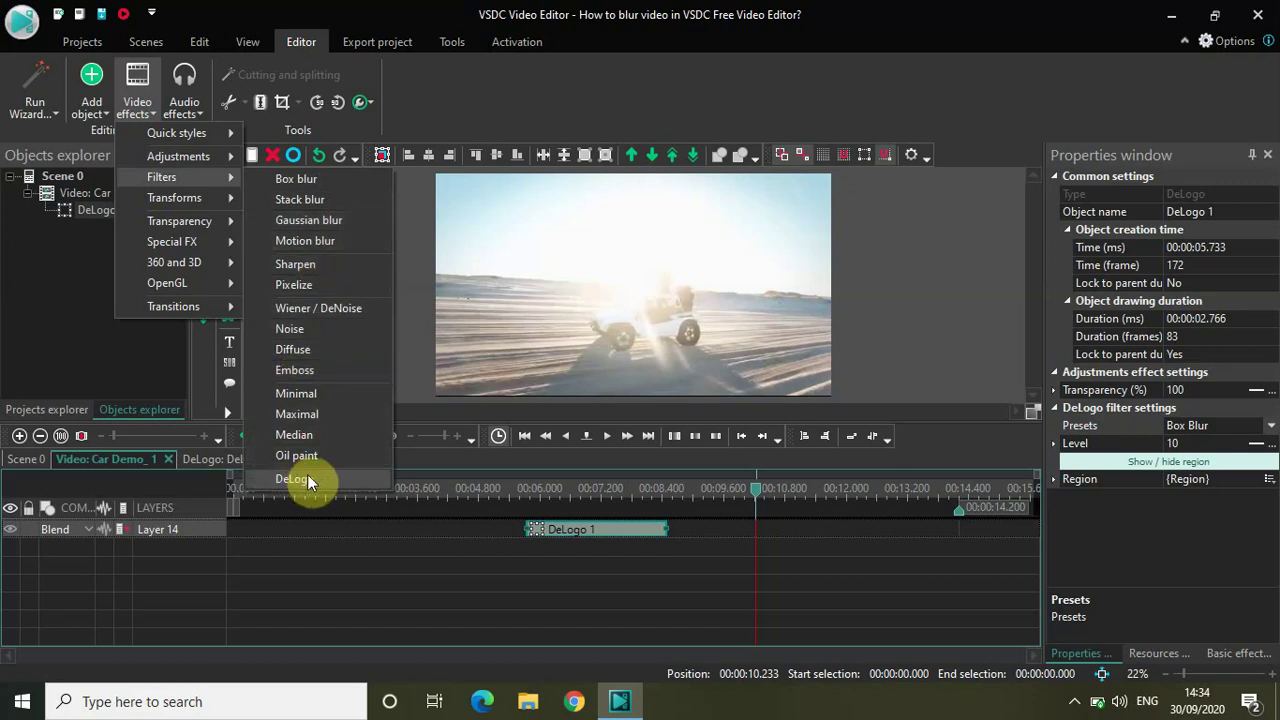
{"action": "left_click", "coordinate": [396, 563]}
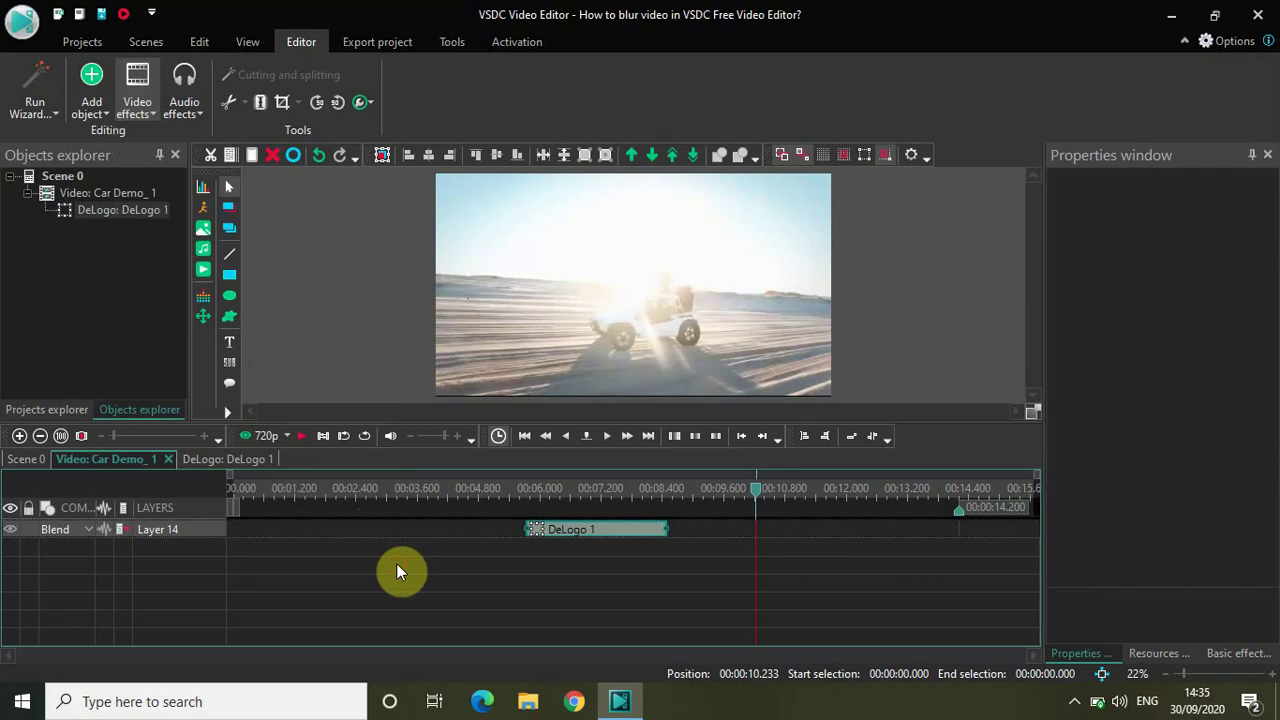
{"action": "left_click", "coordinate": [628, 532]}
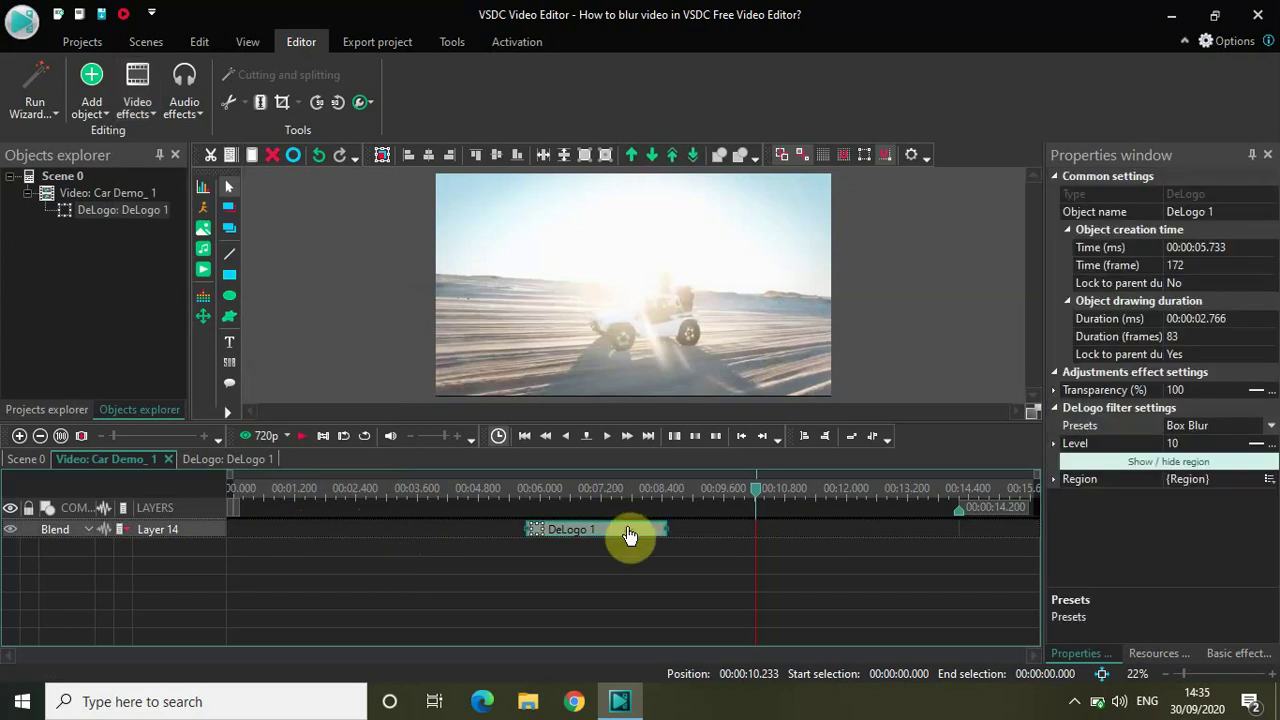
At 00:07.300, move the DeLogo region left of centre, keeping the Box Blur preset.
{"action": "left_click", "coordinate": [606, 487]}
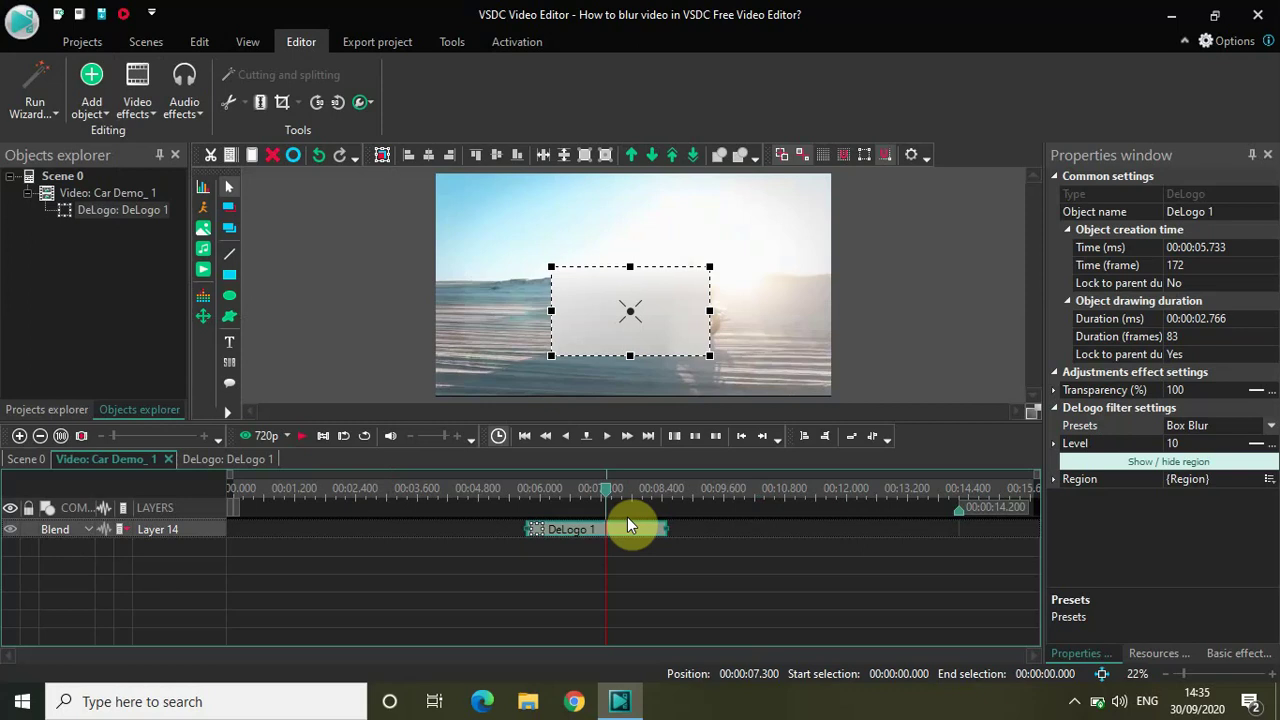
{"action": "left_click_drag", "start_coordinate": [634, 297], "coordinate": [569, 297]}
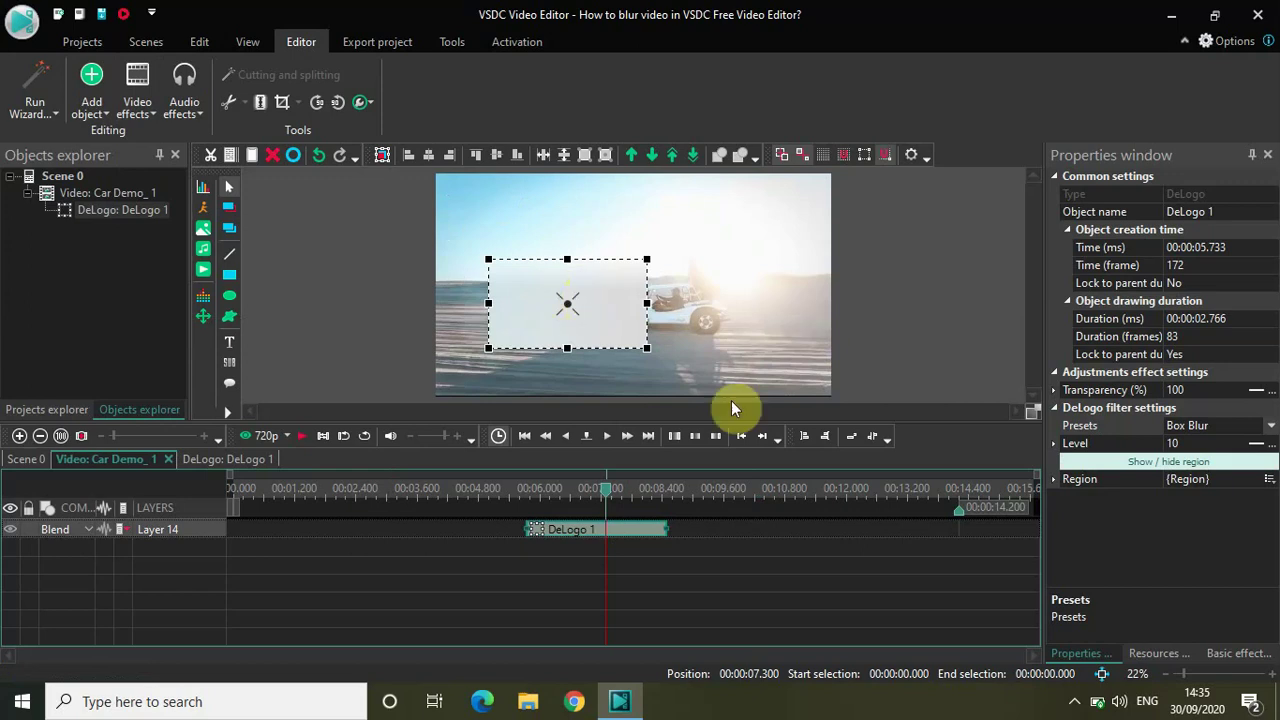
{"action": "left_click", "coordinate": [1266, 426]}
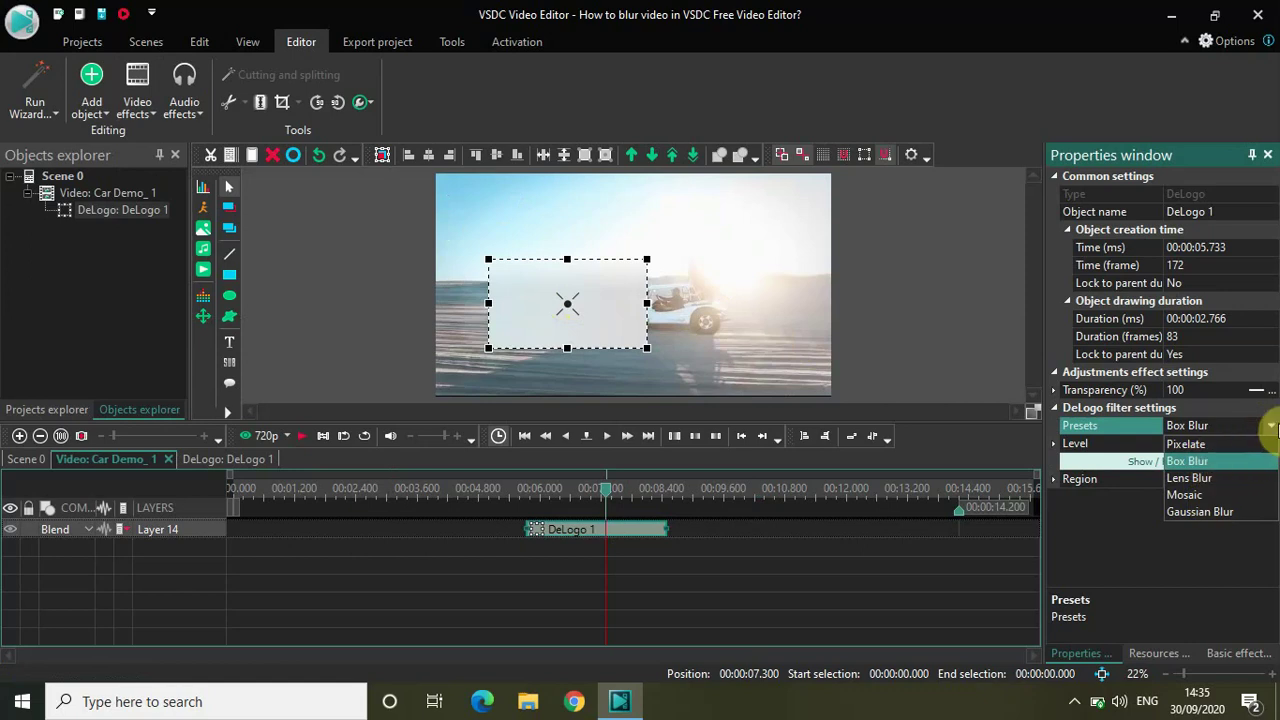
{"action": "left_click", "coordinate": [1270, 426]}
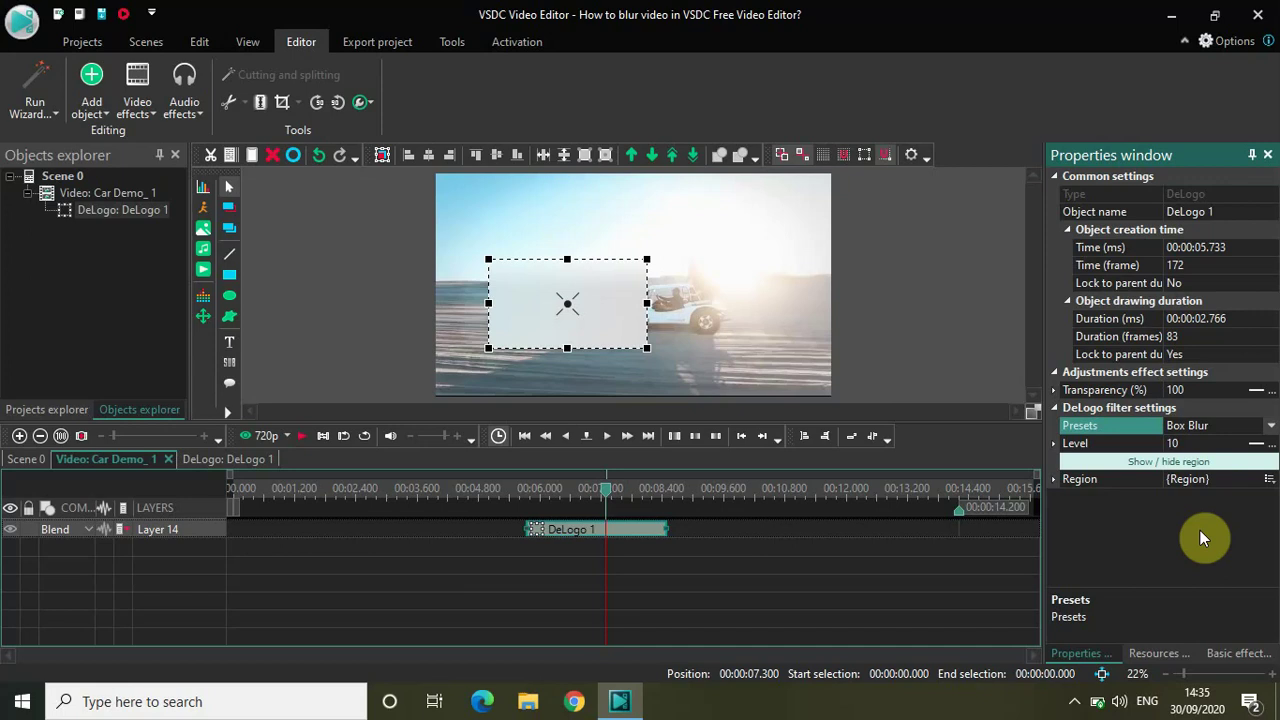
Show the Video effects > Filters submenu listing DeLogo.
{"action": "left_click", "coordinate": [137, 95]}
{"action": "mouse_move", "coordinate": [190, 177]}
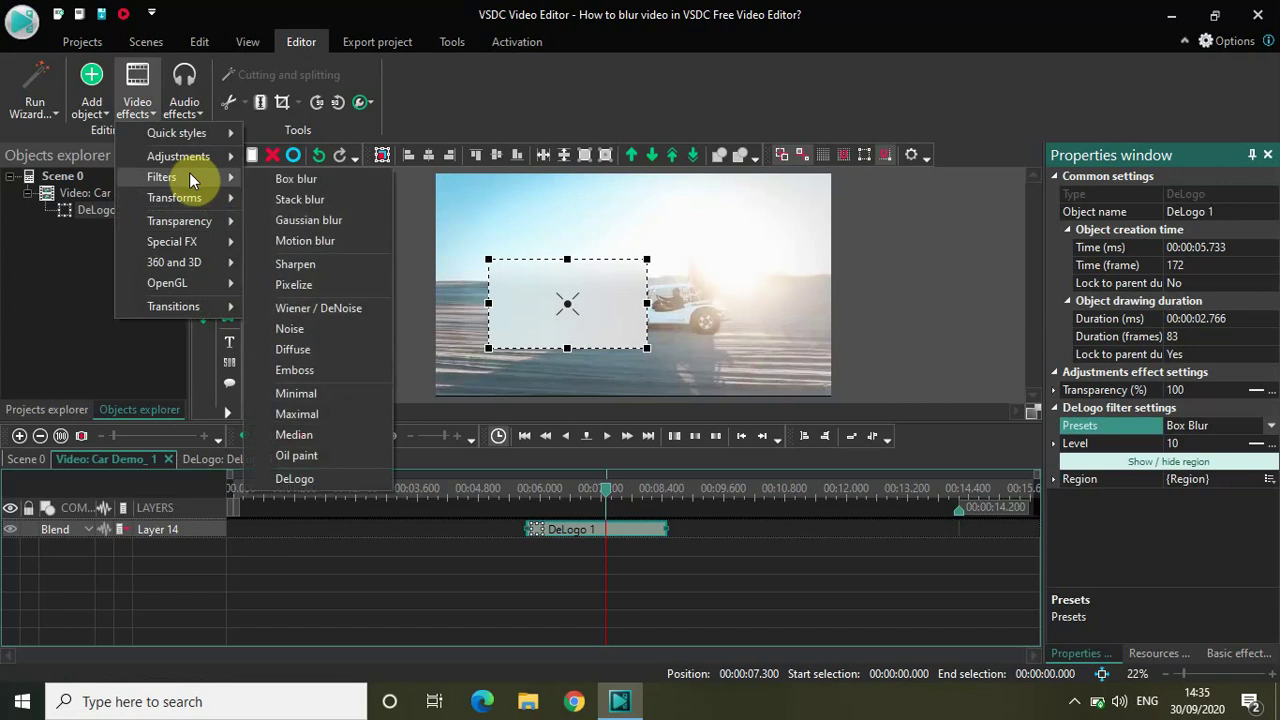